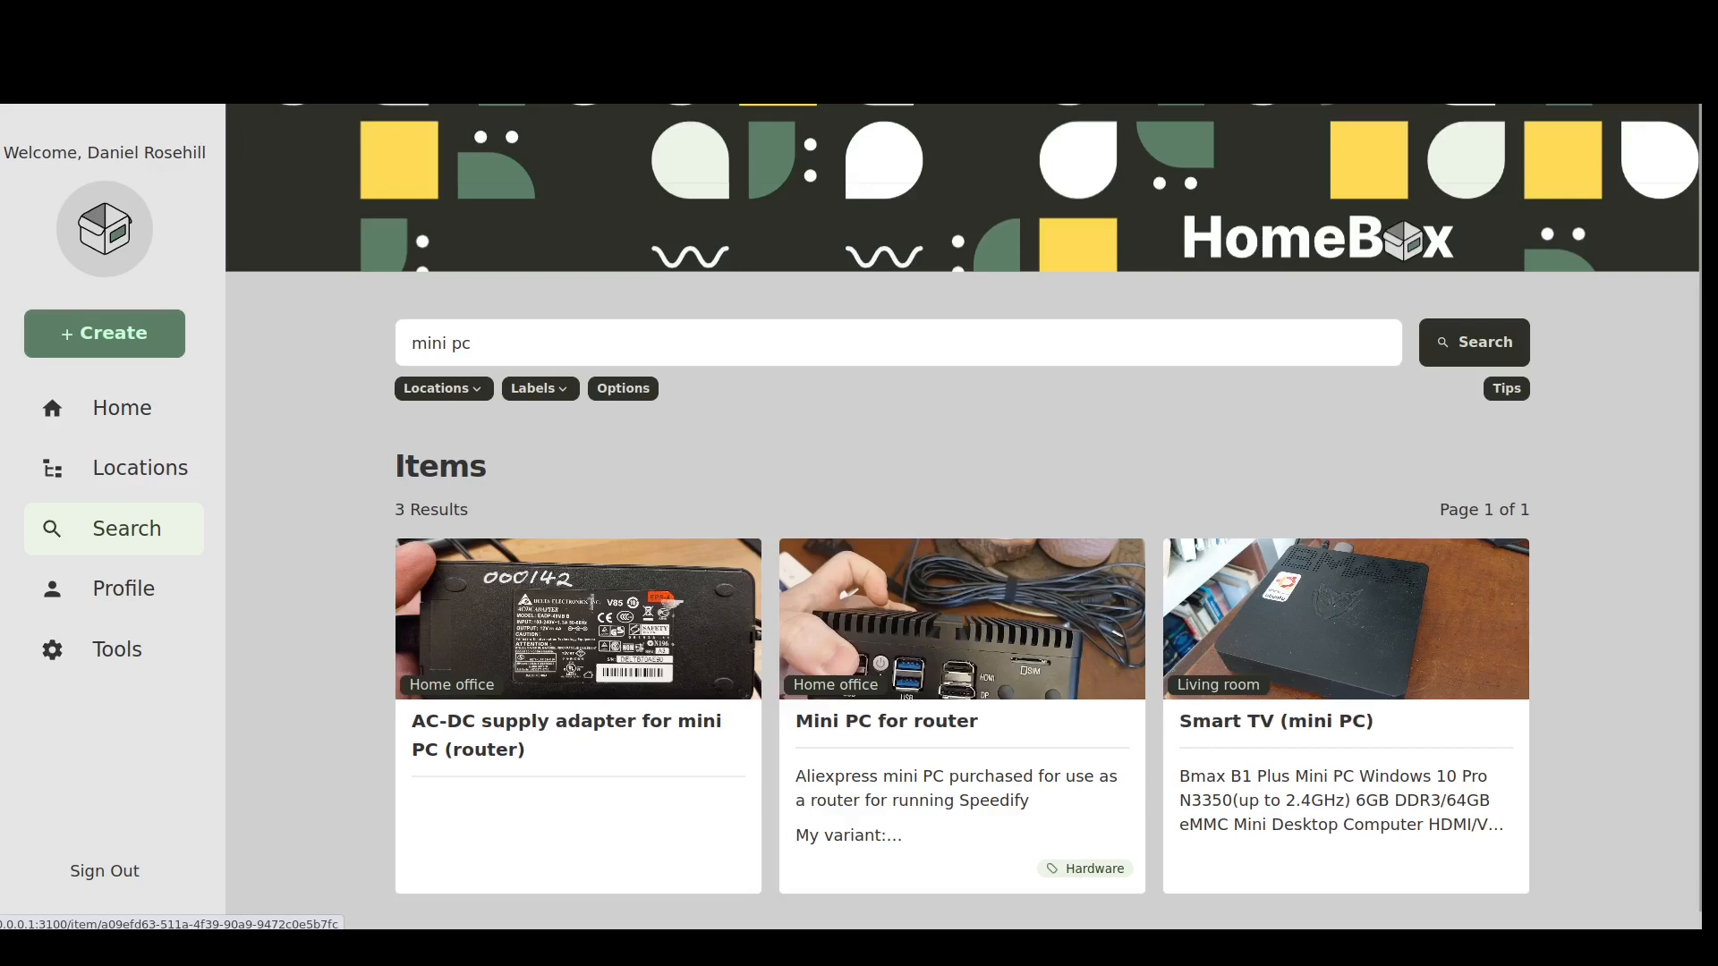
Open the Mini PC for router item, review its recorded details, and return to the search results.
{"action": "left_click", "coordinate": [904, 721]}
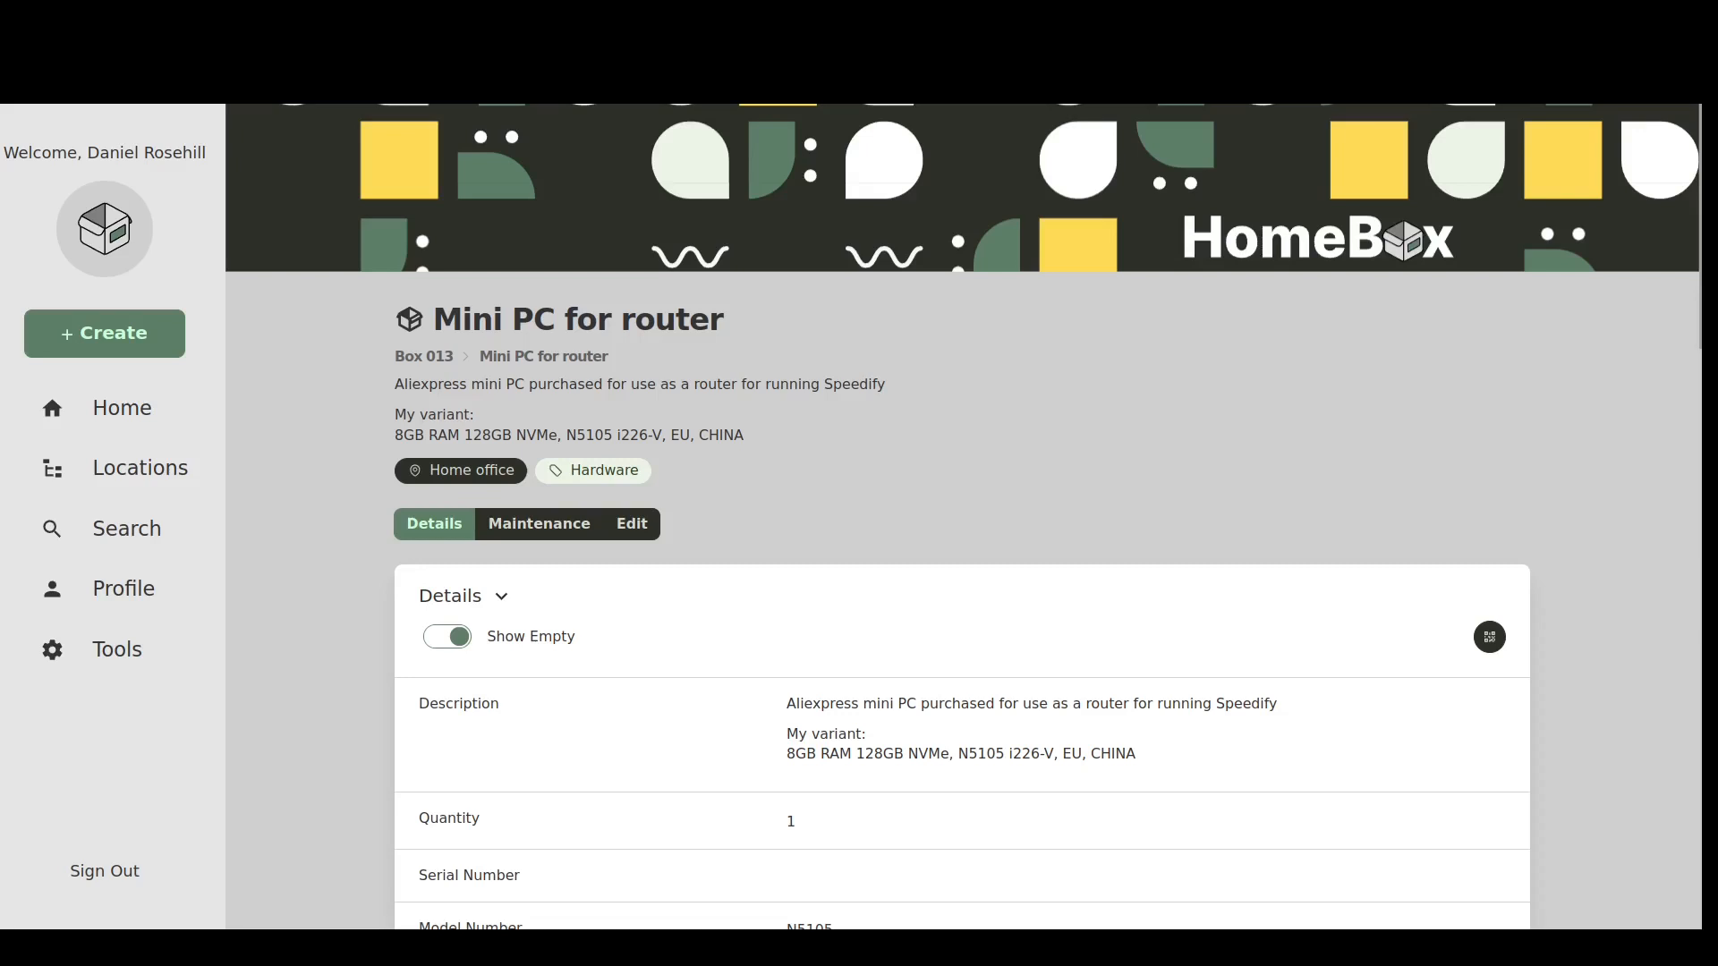
{"action": "scroll", "coordinate": [962, 517], "scroll_direction": "down", "scroll_amount": 5}
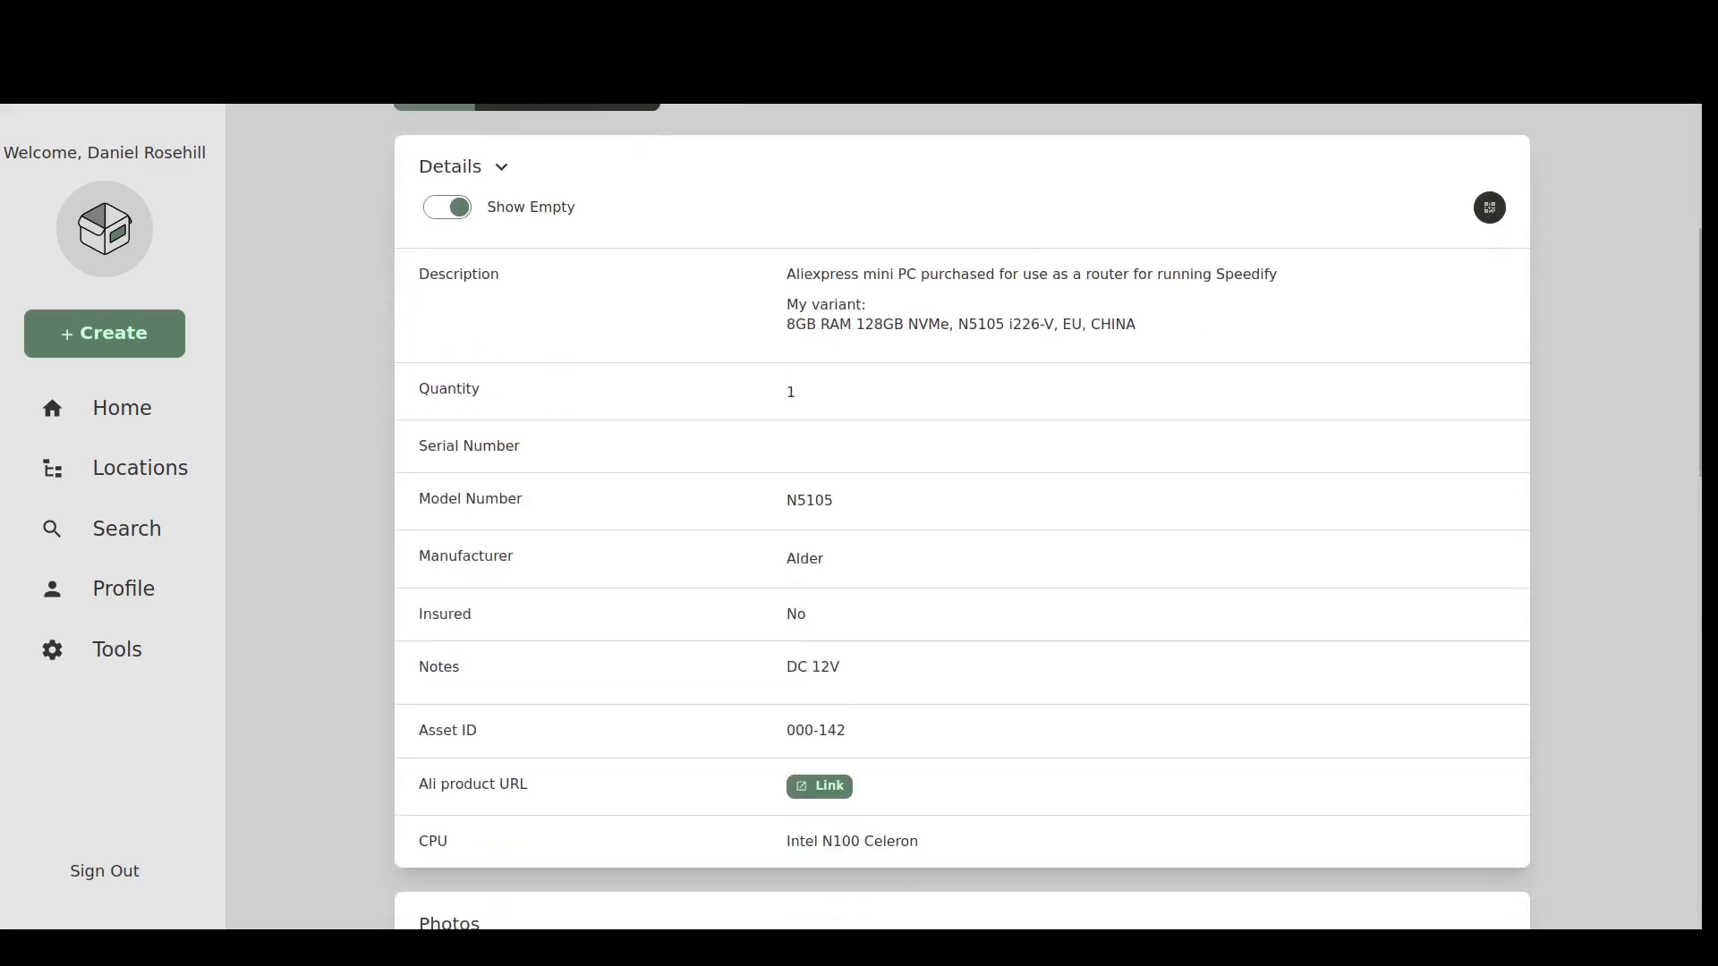
{"action": "scroll", "coordinate": [962, 516], "scroll_direction": "up", "scroll_amount": 5}
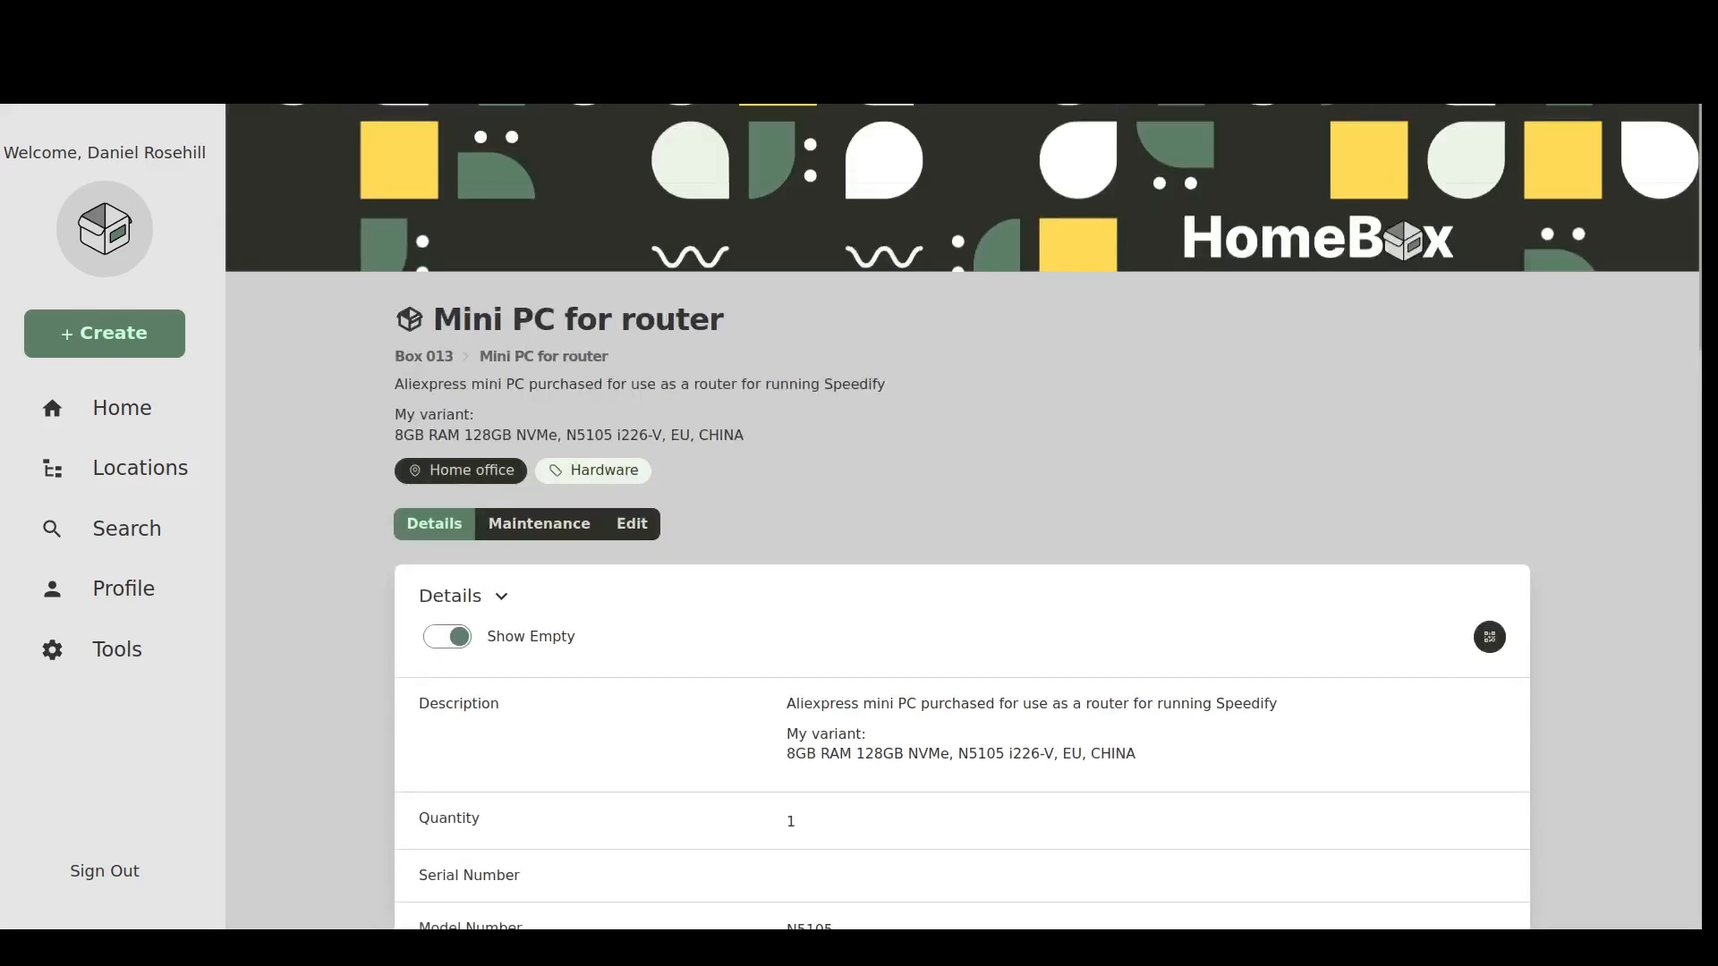
{"action": "key", "text": "alt+Left"}
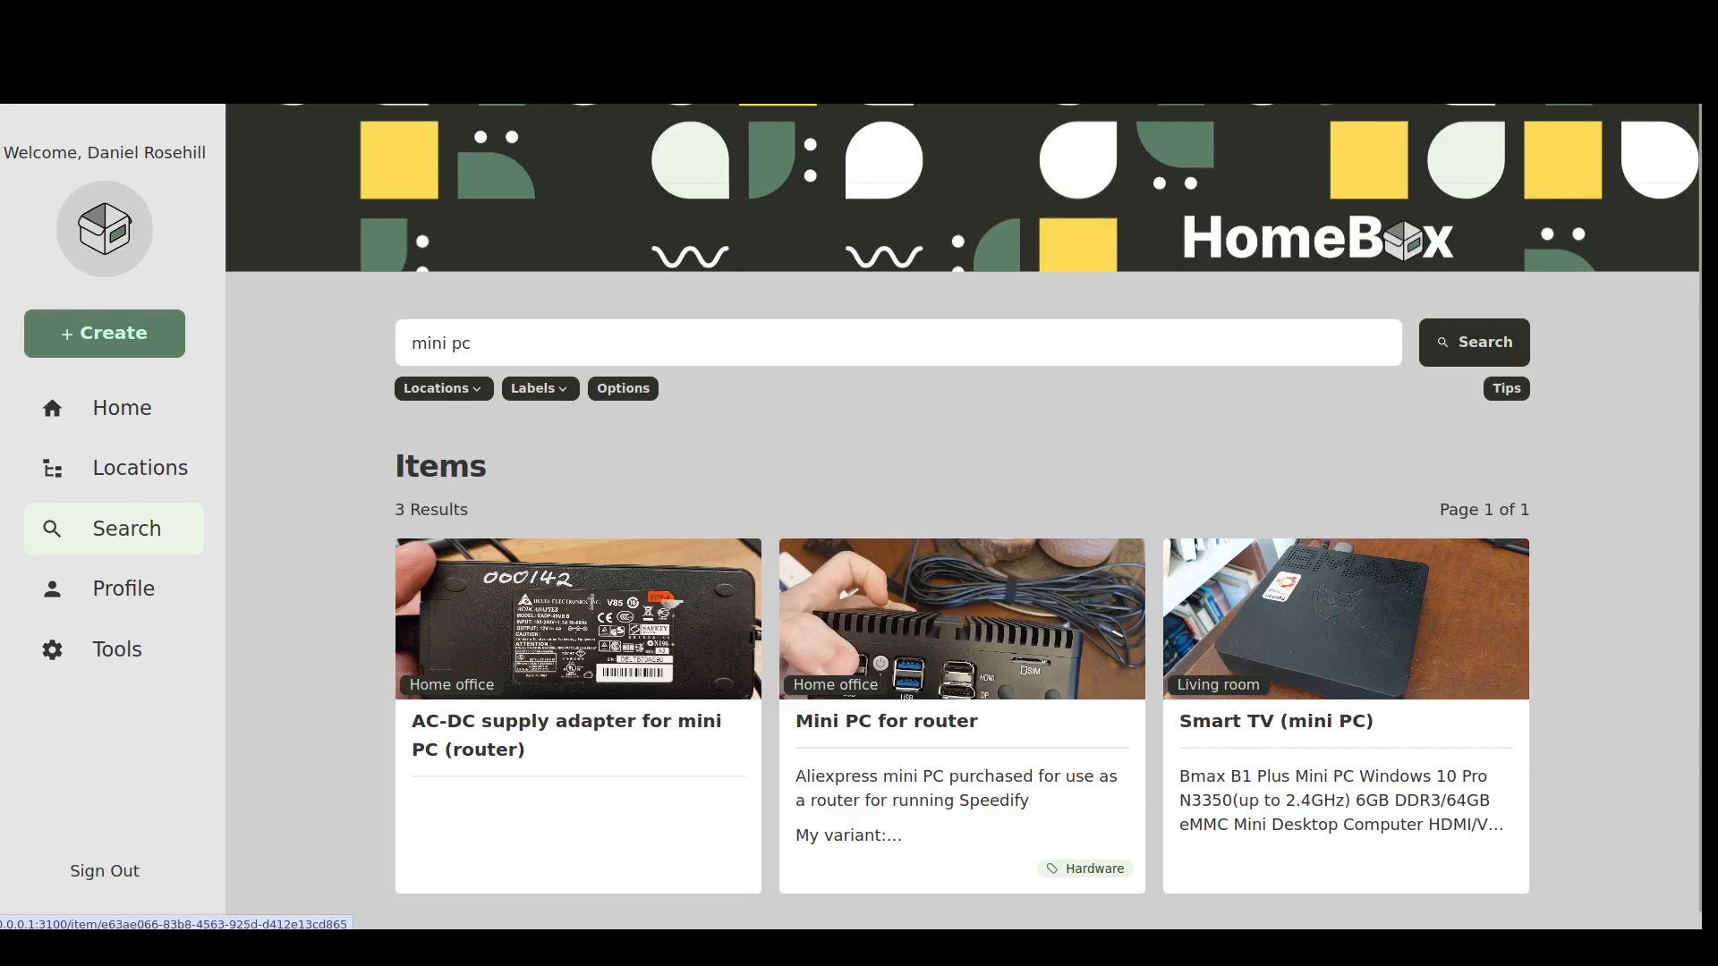
Open the AC-DC supply adapter for mini PC (router) item and check the parent item assigned in its edit form.
{"action": "left_click", "coordinate": [566, 734]}
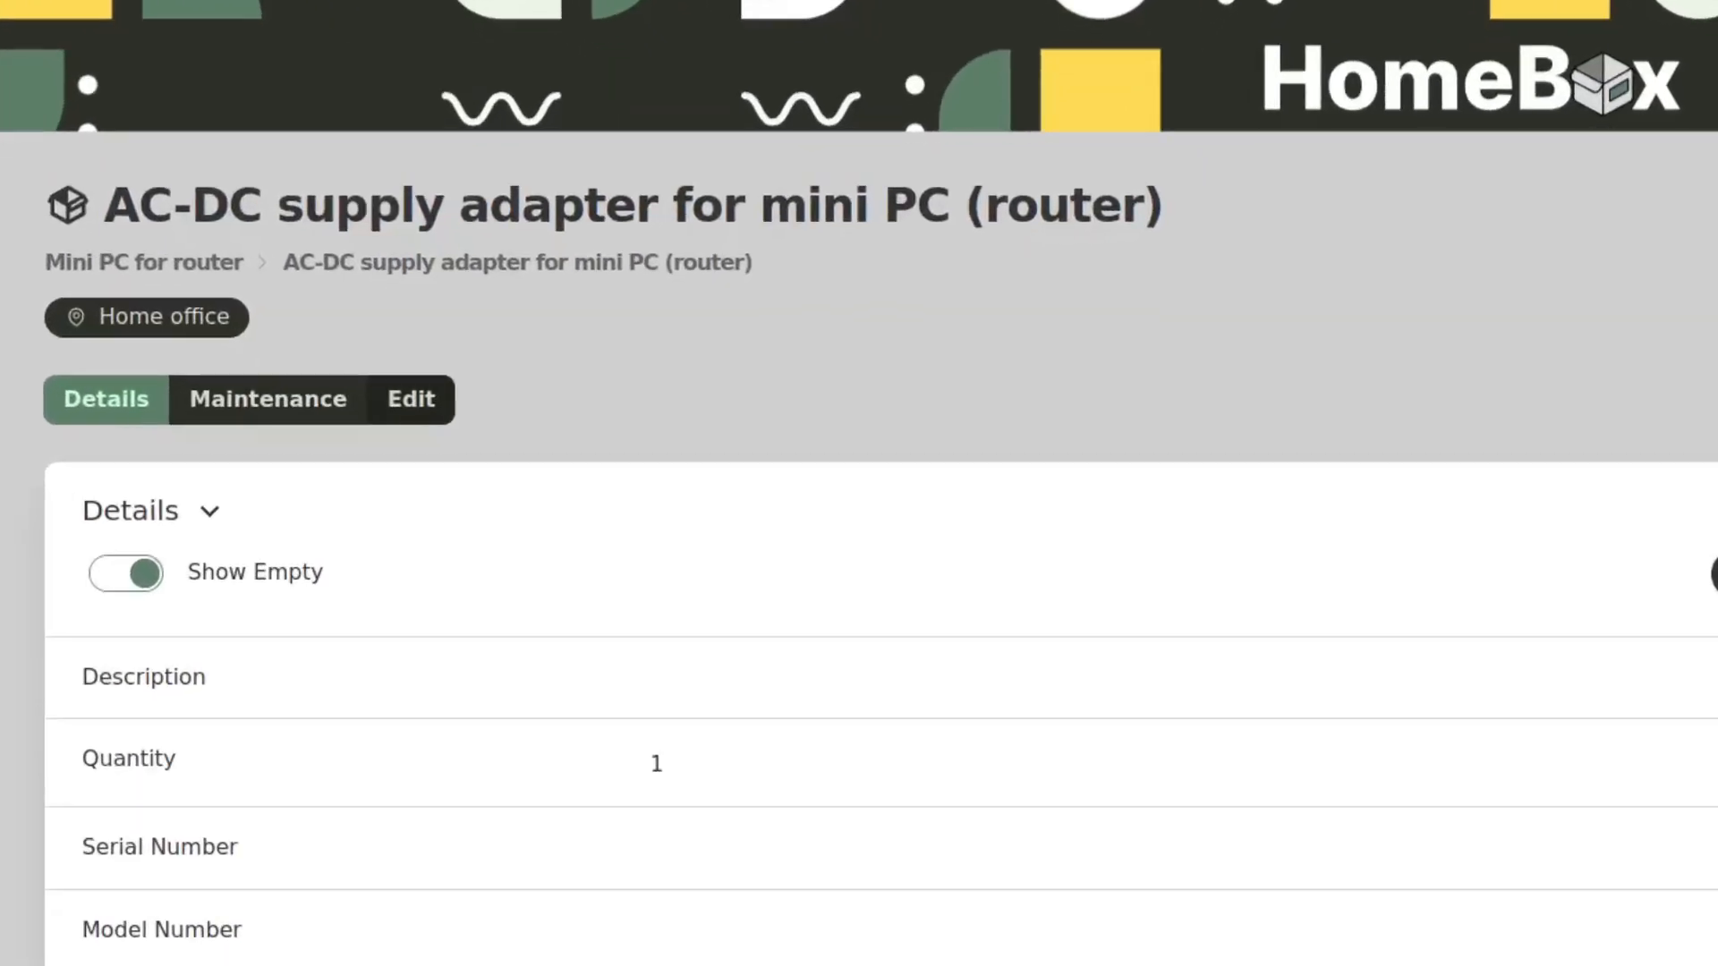
{"action": "left_click", "coordinate": [412, 400]}
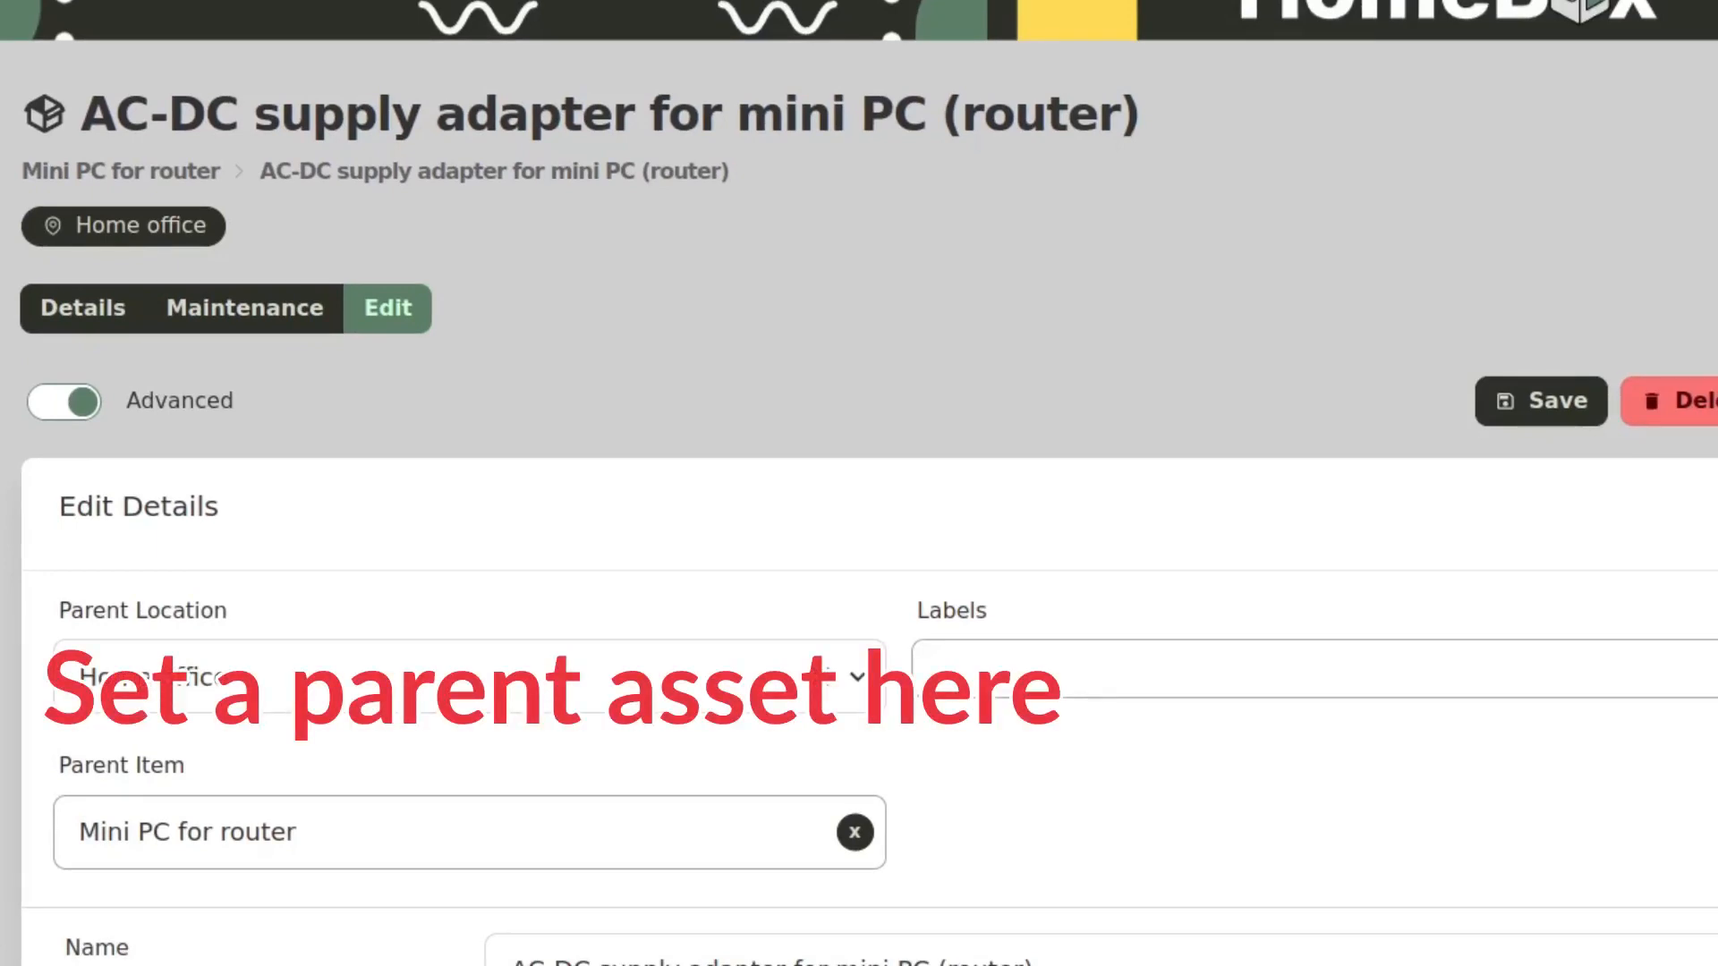
{"action": "left_click", "coordinate": [1541, 401]}
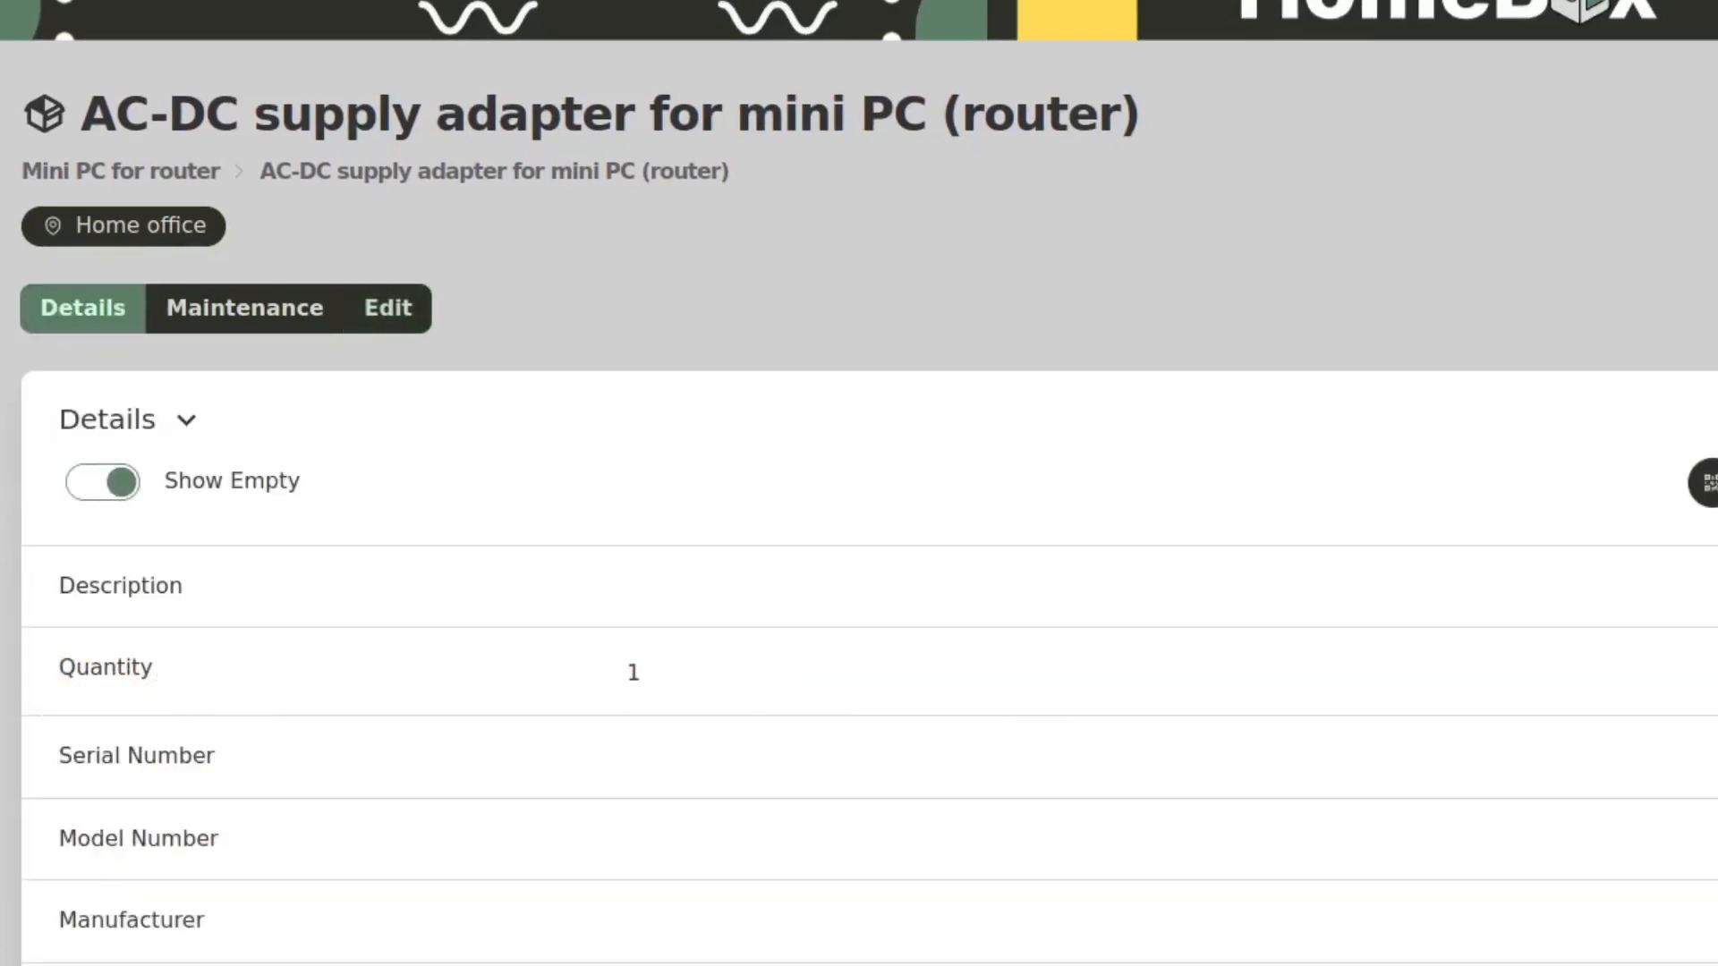
{"action": "left_click", "coordinate": [388, 309]}
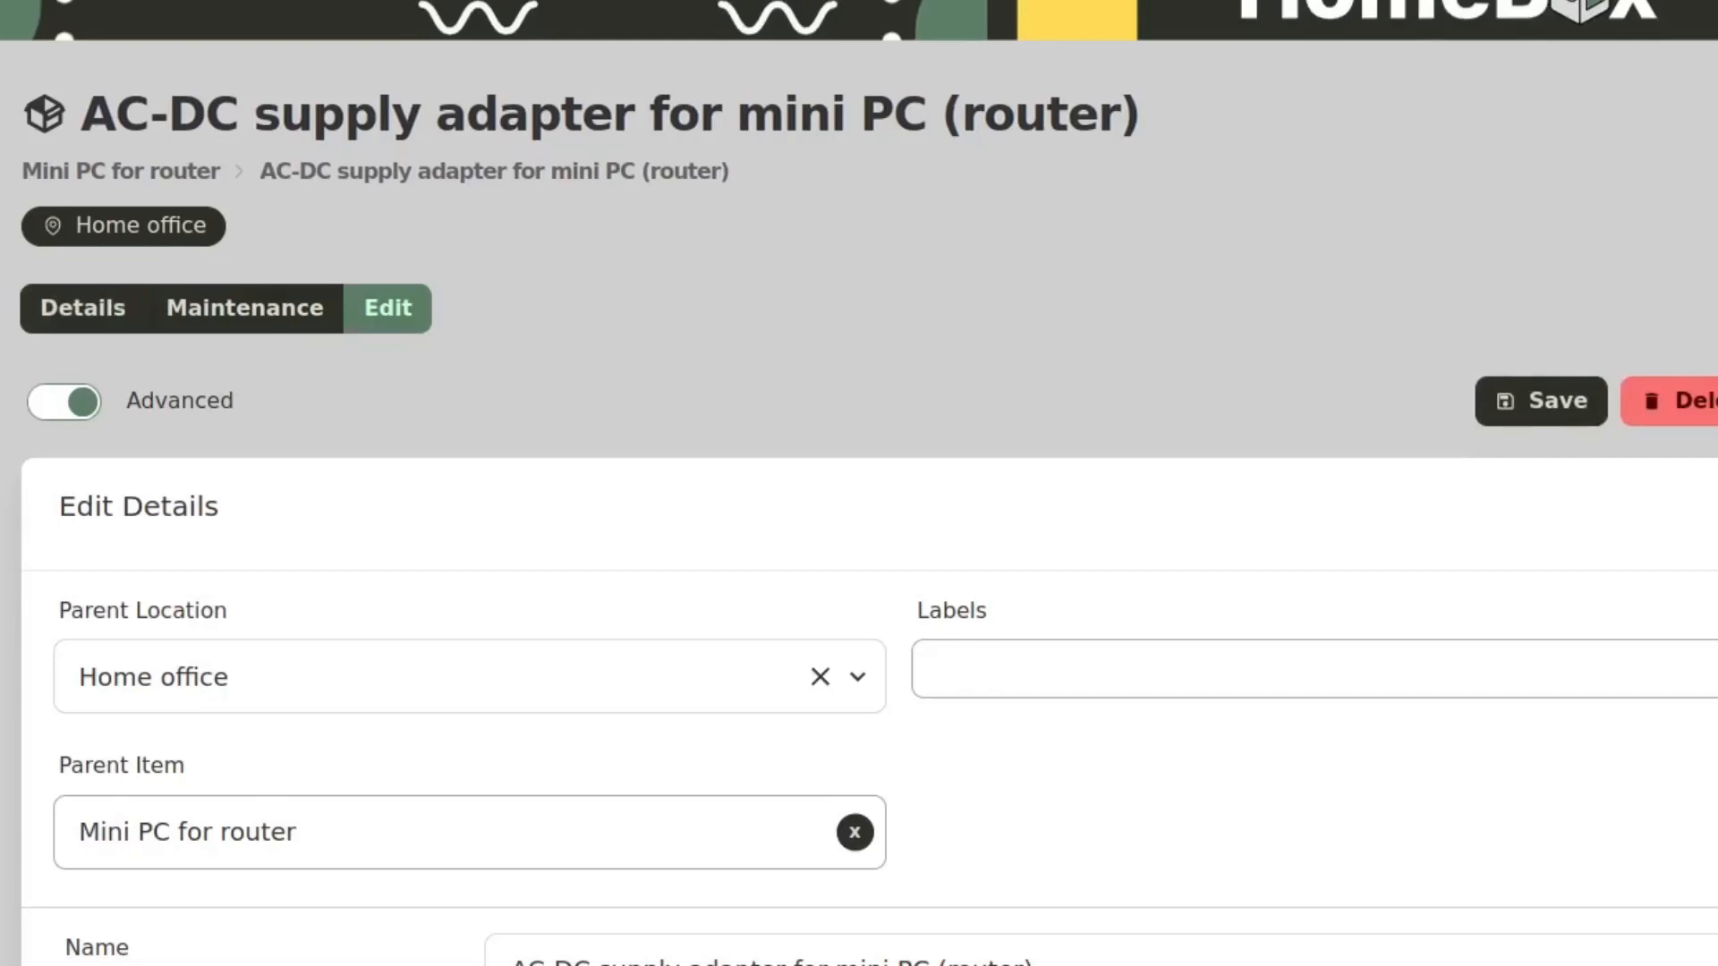
{"action": "left_click", "coordinate": [82, 309]}
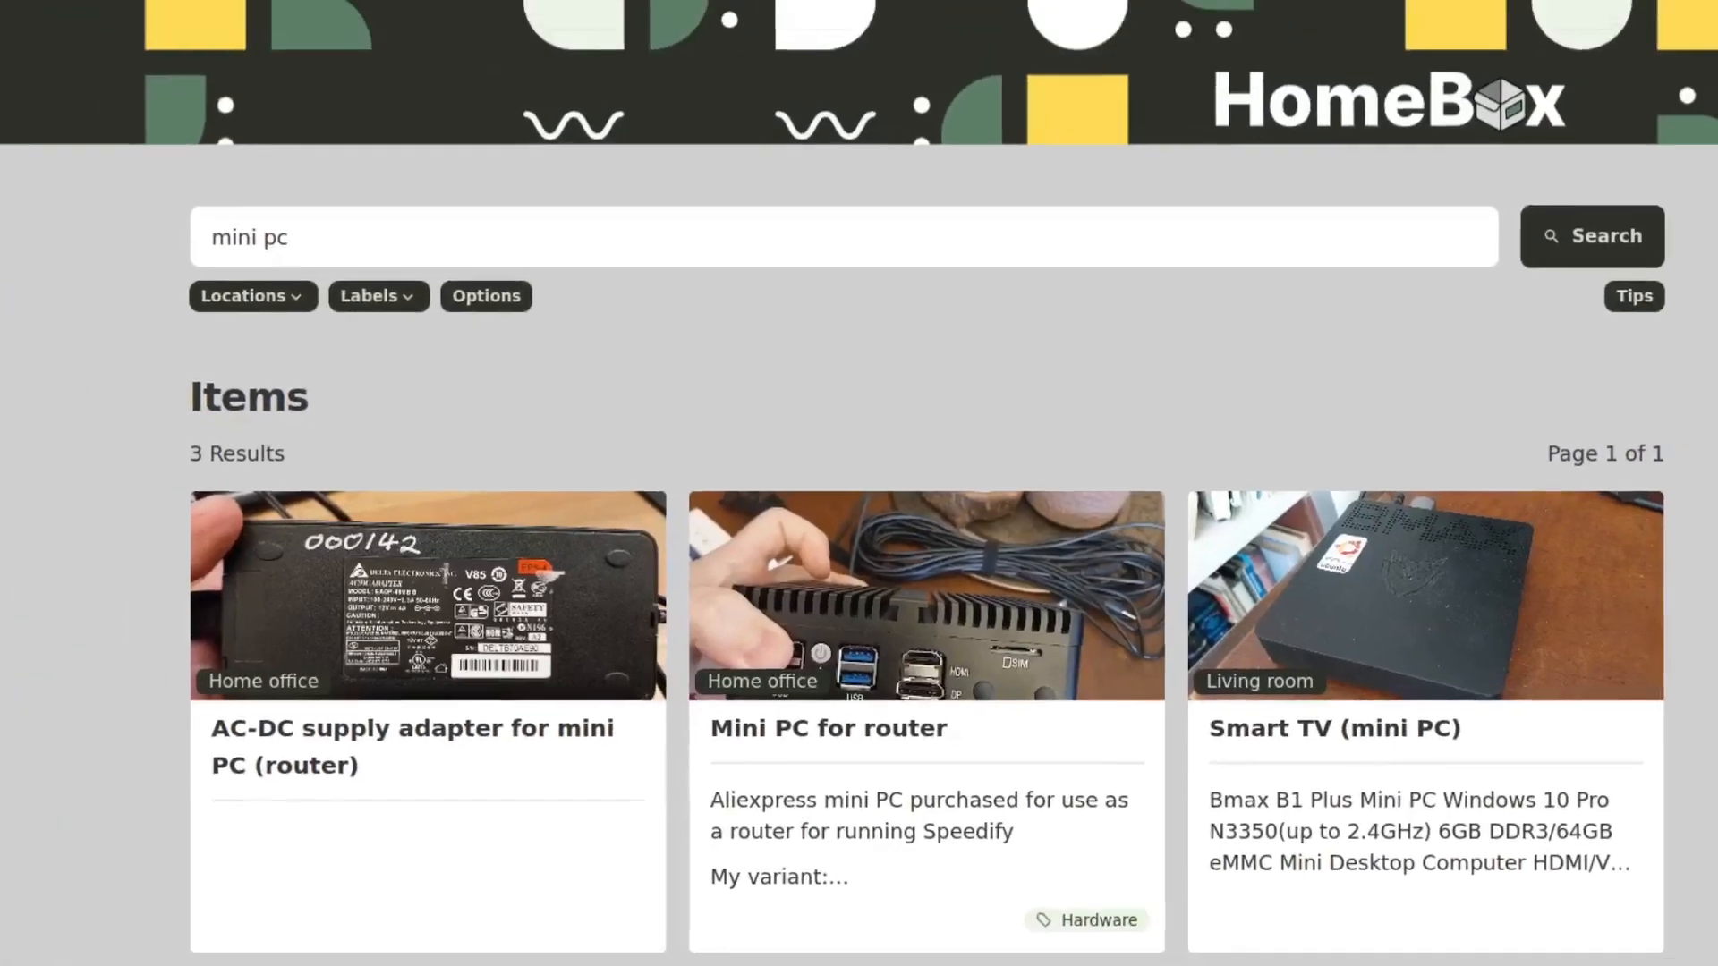
Open the Mini PC for router item and check the child items listed at the end of its details.
{"action": "left_click", "coordinate": [921, 717]}
{"action": "scroll", "coordinate": [962, 516], "scroll_direction": "down", "scroll_amount": 20}
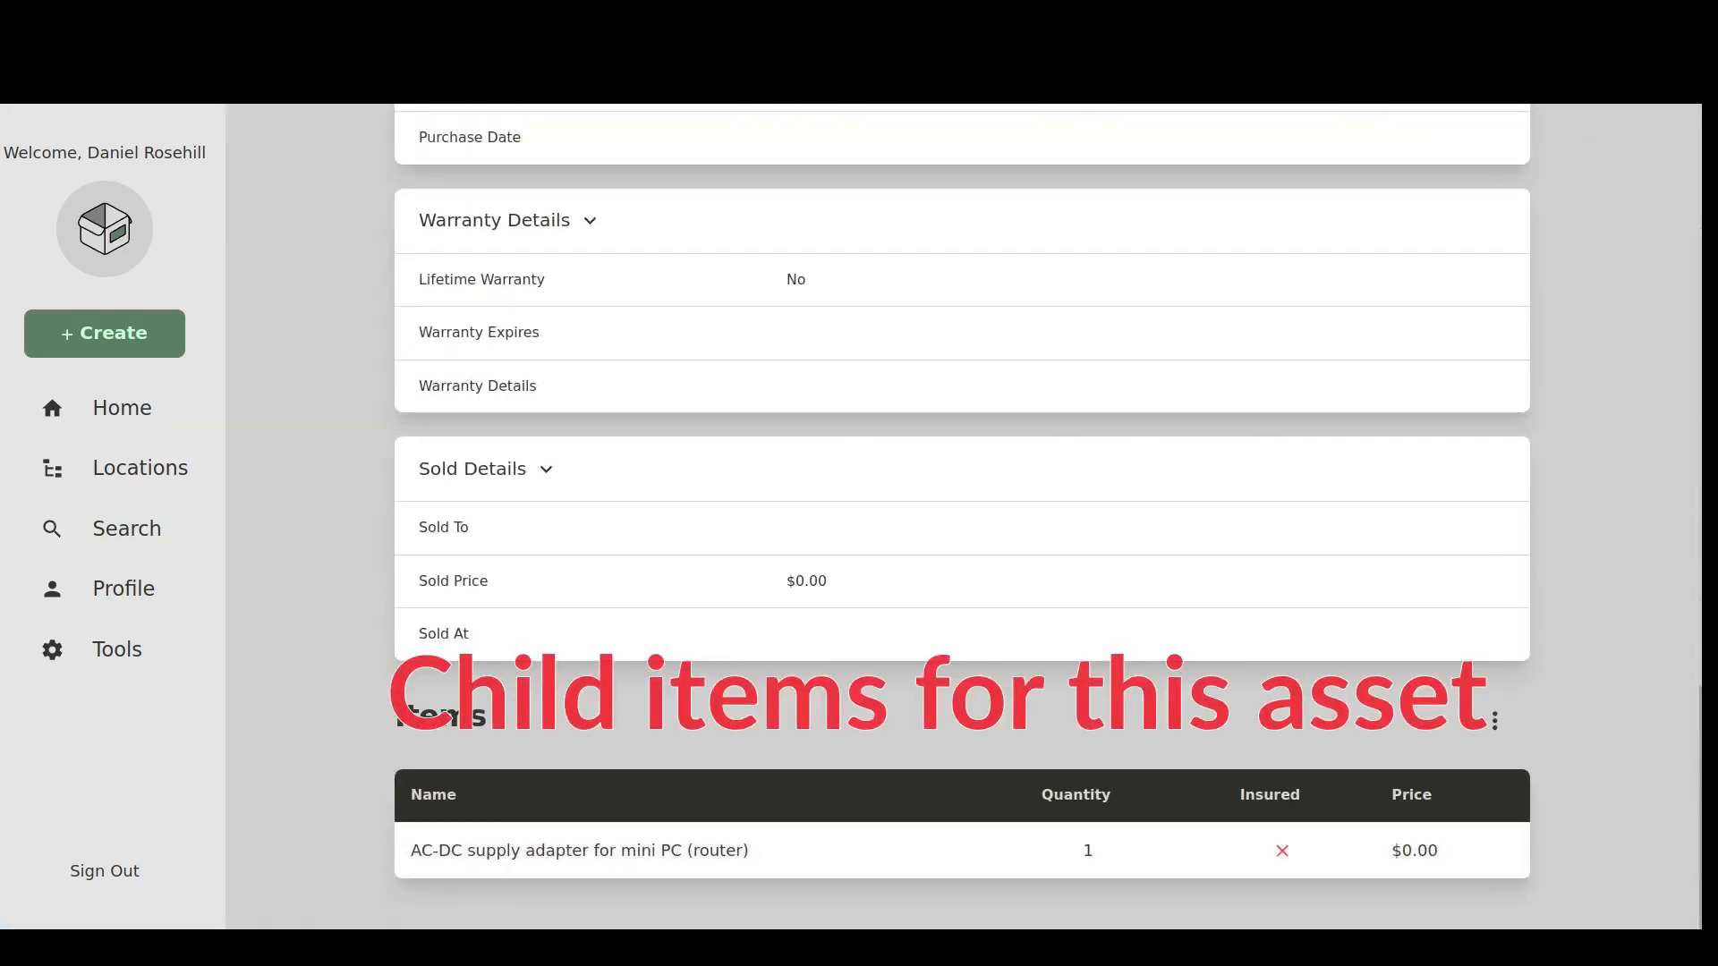
{"action": "scroll", "coordinate": [962, 517], "scroll_direction": "up", "scroll_amount": 20}
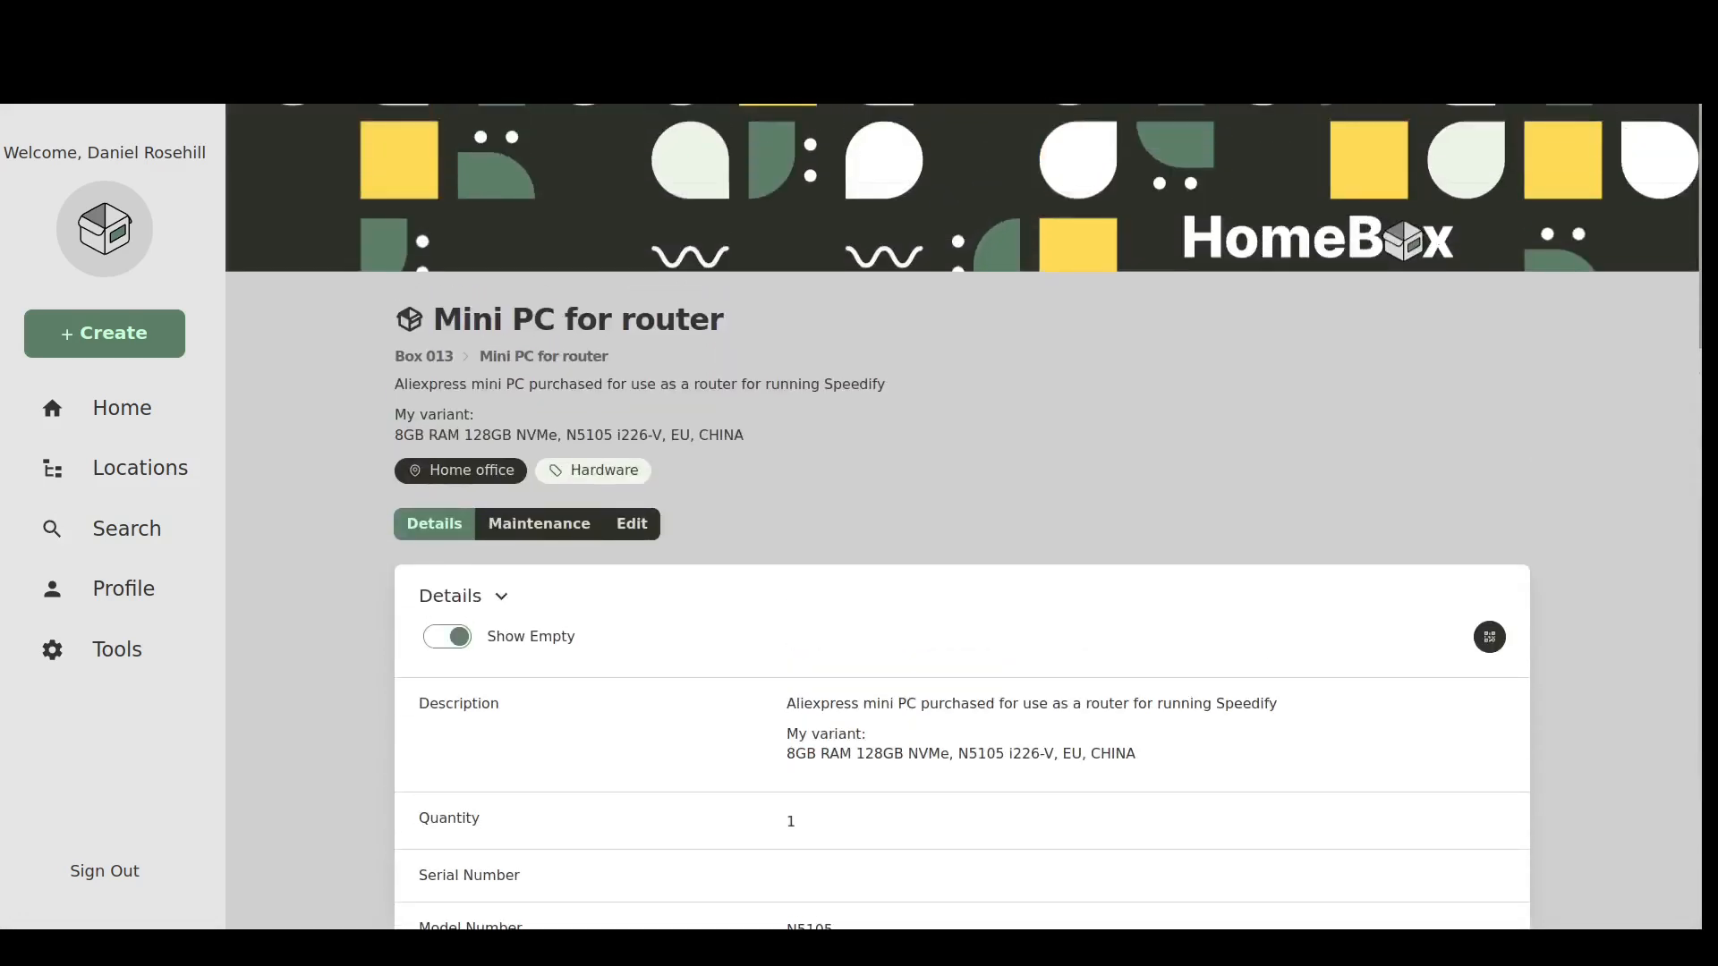
Open the Mini PC for router item for editing and review its advanced and custom fields.
{"action": "scroll", "coordinate": [962, 516], "scroll_direction": "down", "scroll_amount": 3}
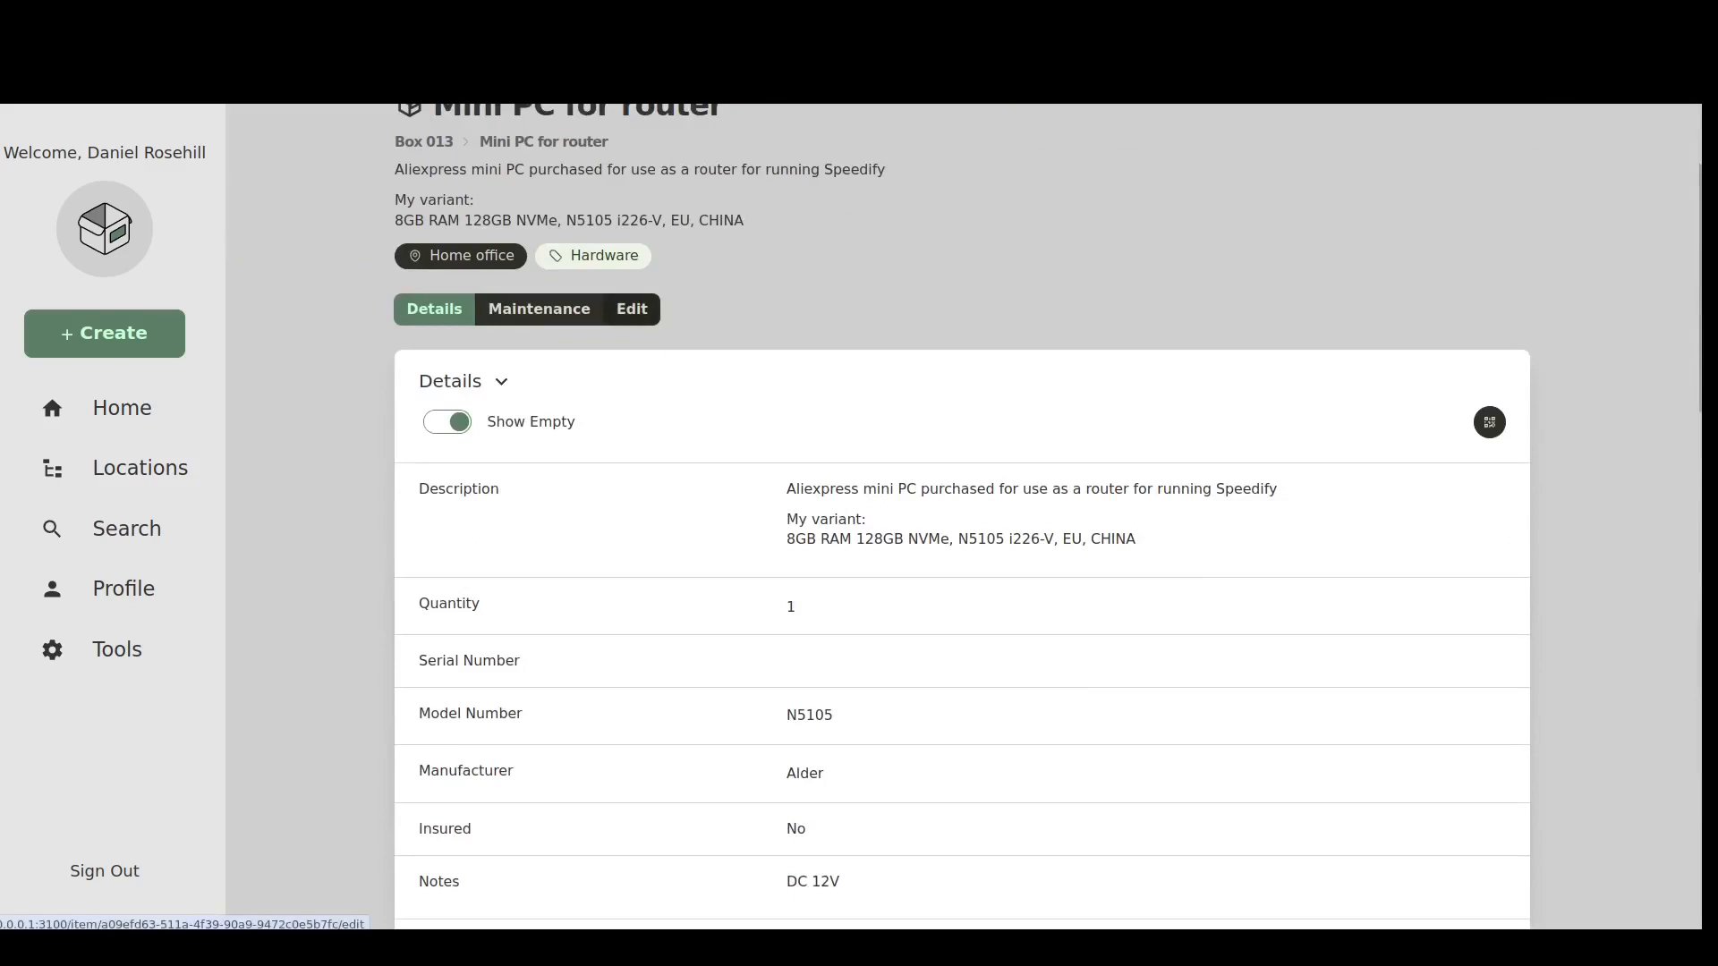
{"action": "left_click", "coordinate": [632, 309]}
{"action": "scroll", "coordinate": [962, 516], "scroll_direction": "down", "scroll_amount": 4}
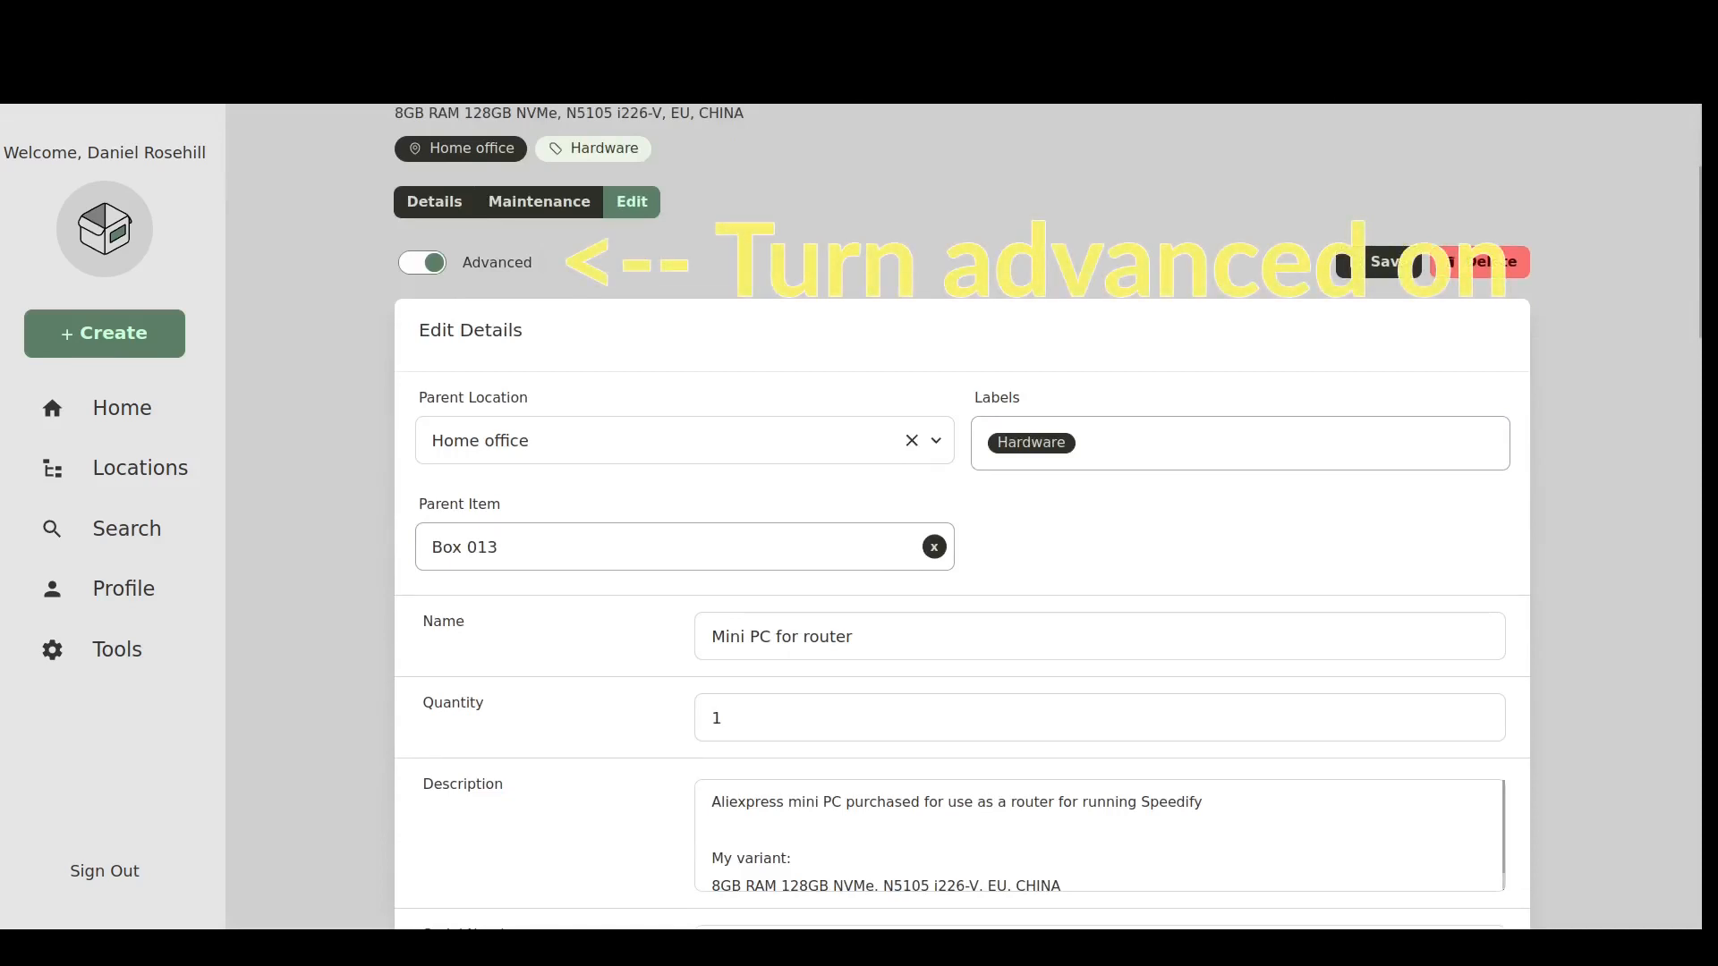
{"action": "scroll", "coordinate": [1100, 836], "scroll_direction": "down", "scroll_amount": 1}
{"action": "scroll", "coordinate": [962, 517], "scroll_direction": "down", "scroll_amount": 8}
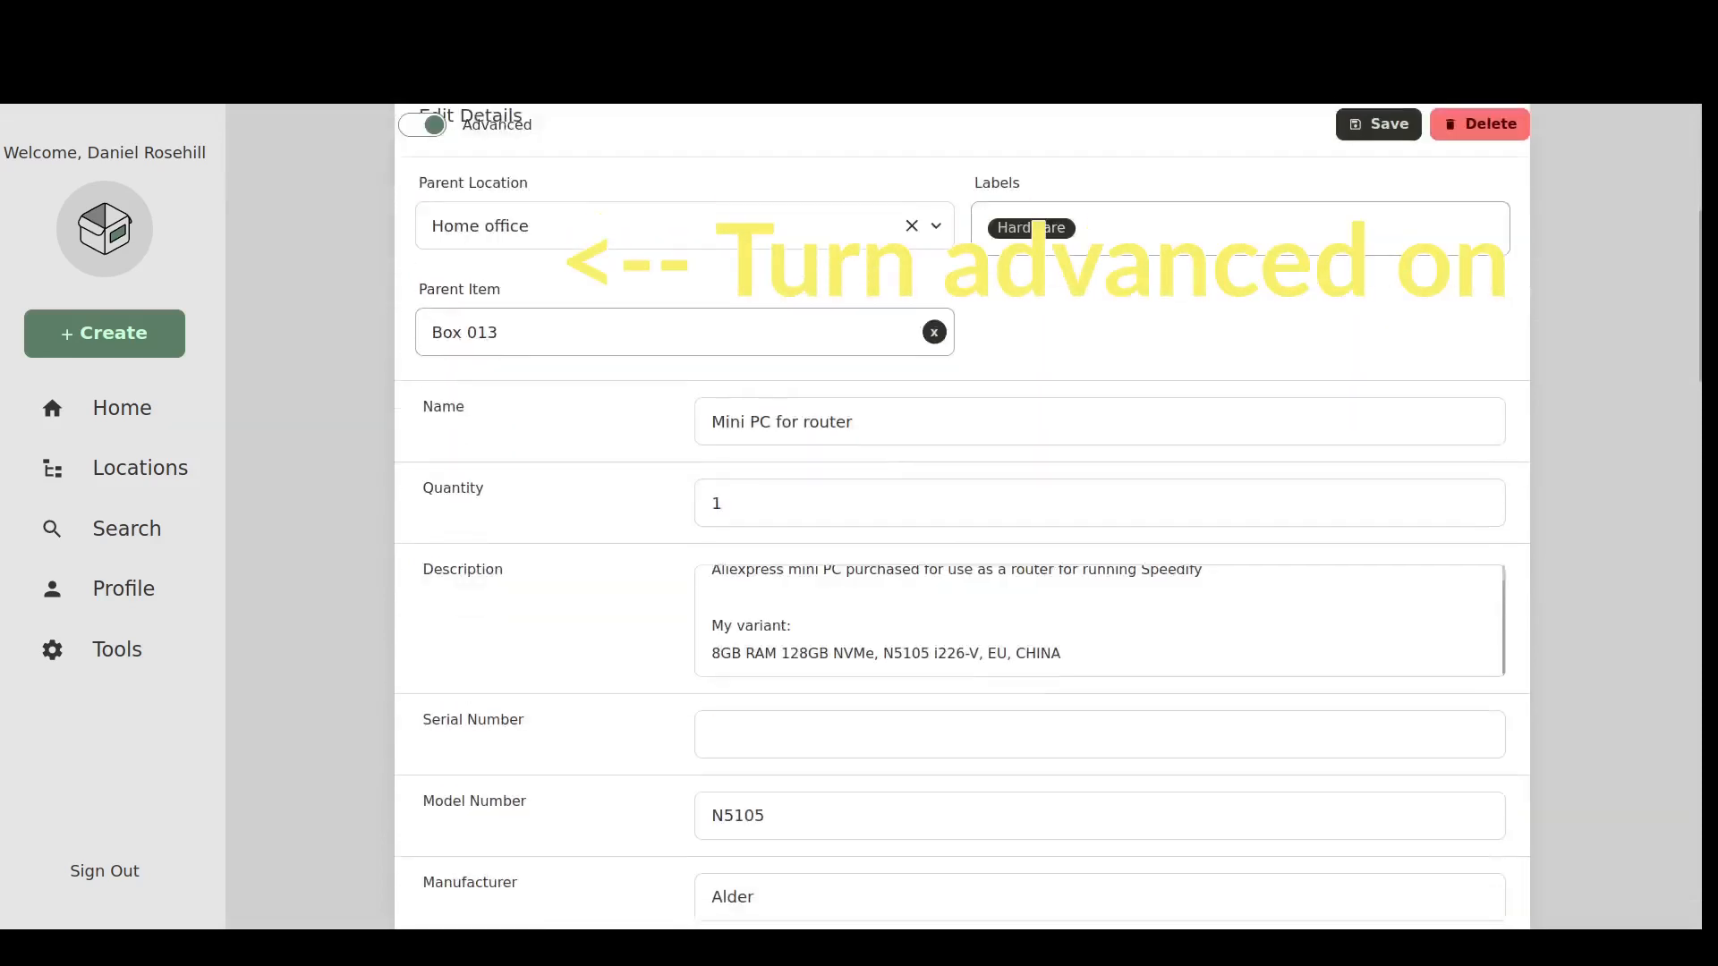
{"action": "scroll", "coordinate": [962, 517], "scroll_direction": "down", "scroll_amount": 2}
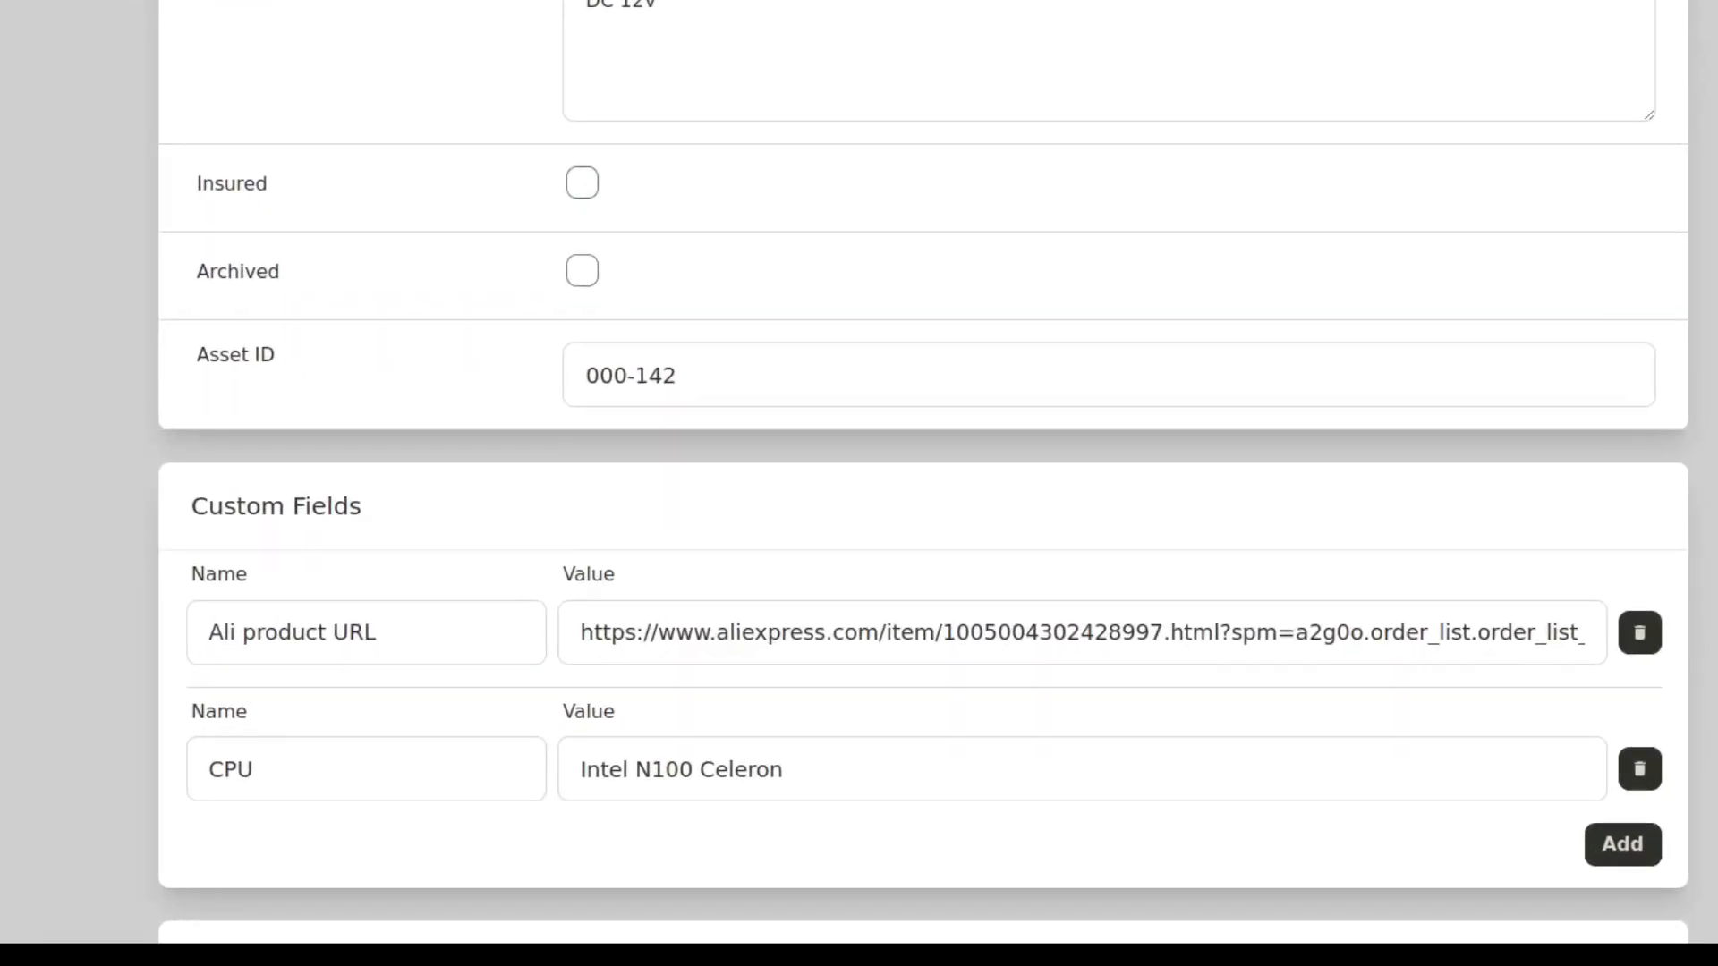
Check how the Ali product URL custom field is presented in the item's details, and return to its custom fields in the edit form.
{"action": "scroll", "coordinate": [924, 475], "scroll_direction": "up", "scroll_amount": 10}
{"action": "scroll", "coordinate": [923, 475], "scroll_direction": "down", "scroll_amount": 3}
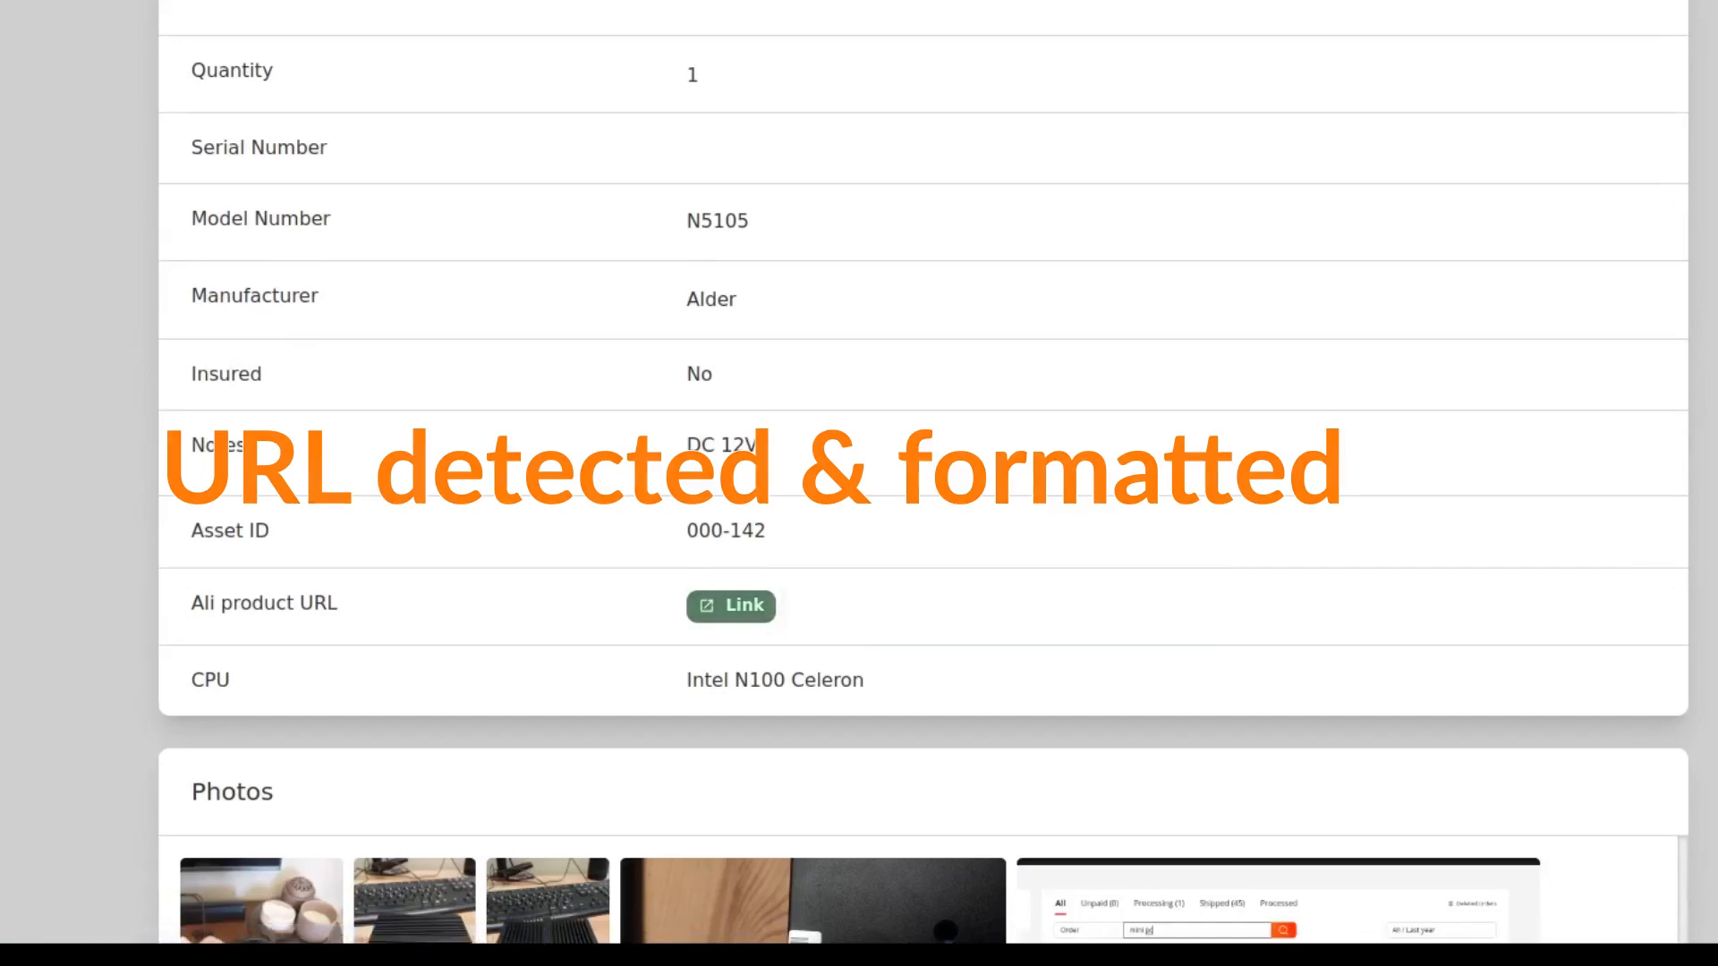
{"action": "scroll", "coordinate": [859, 483], "scroll_direction": "up", "scroll_amount": 6}
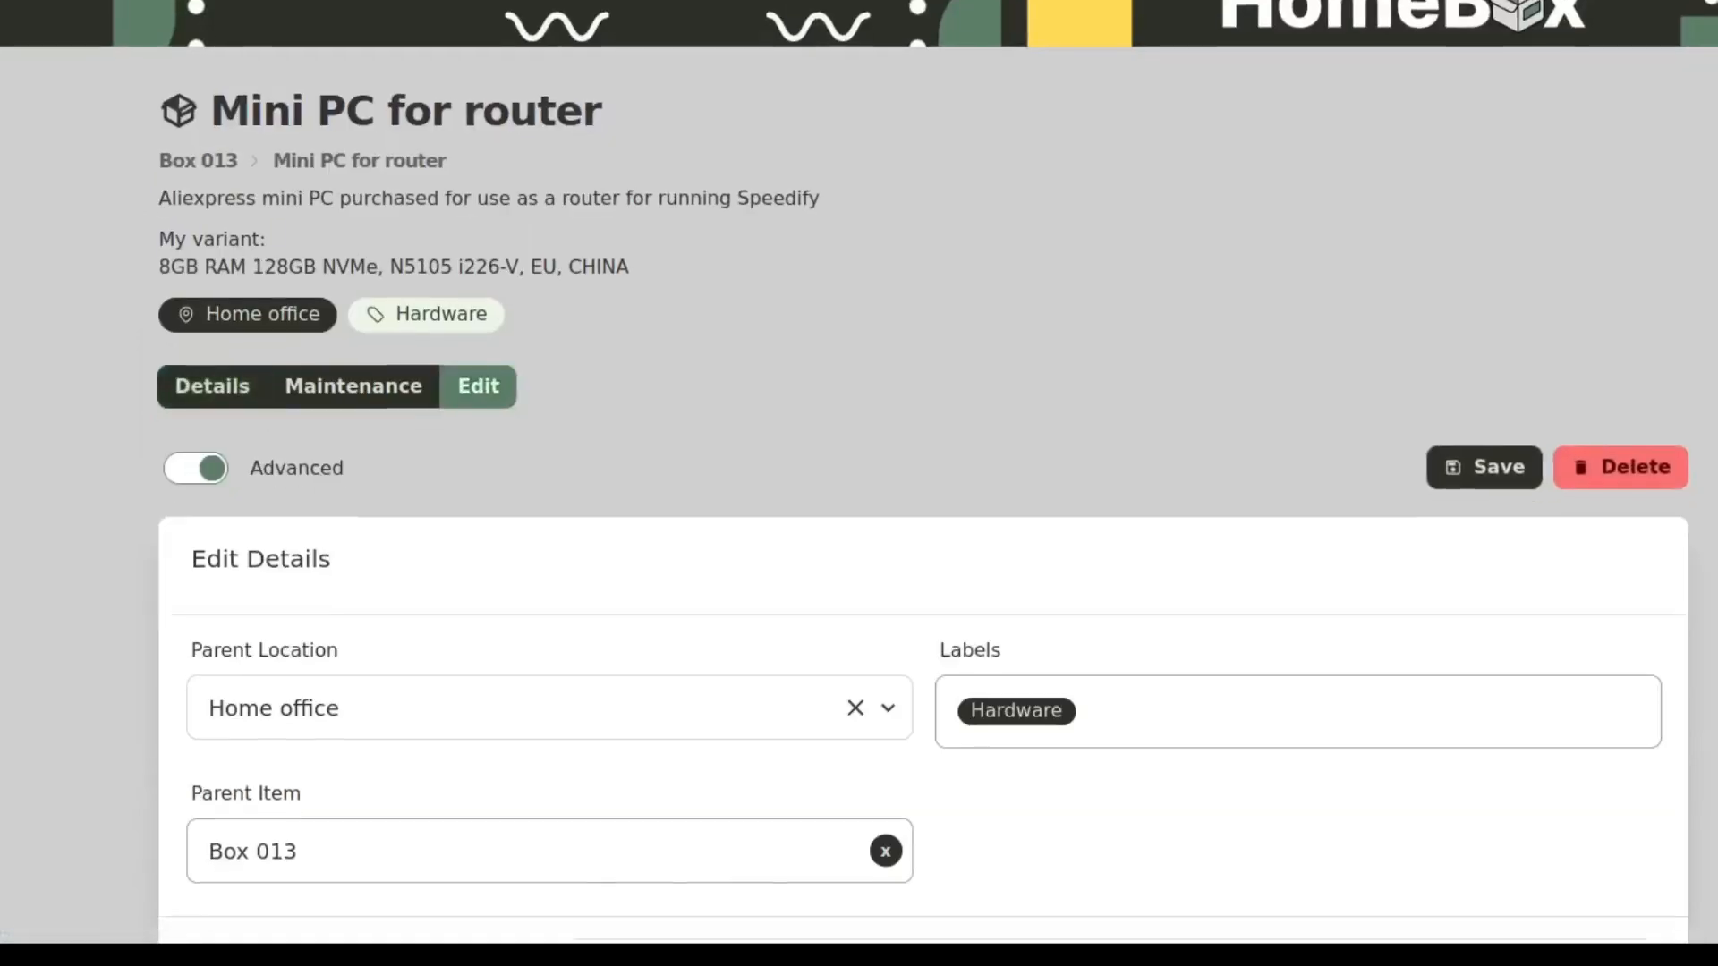
{"action": "scroll", "coordinate": [923, 472], "scroll_direction": "down", "scroll_amount": 15}
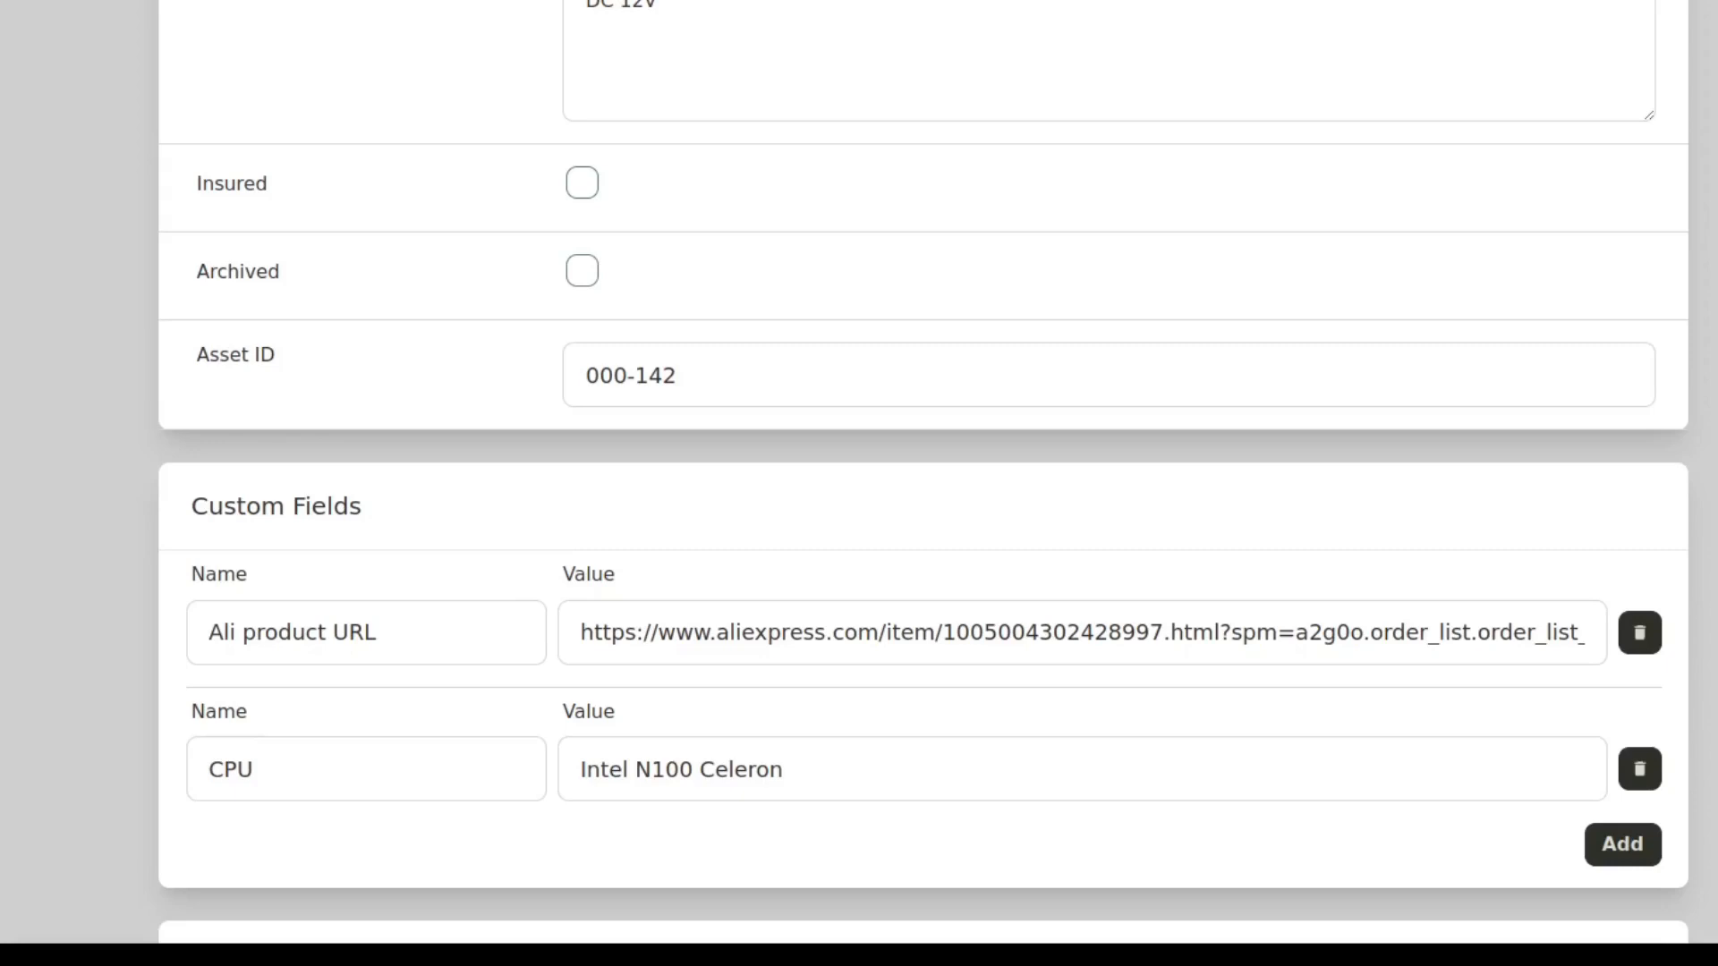
View the edit settings of the mini pc.jpg attachment and examine the photos in the item's details.
{"action": "scroll", "coordinate": [923, 474], "scroll_direction": "down", "scroll_amount": 10}
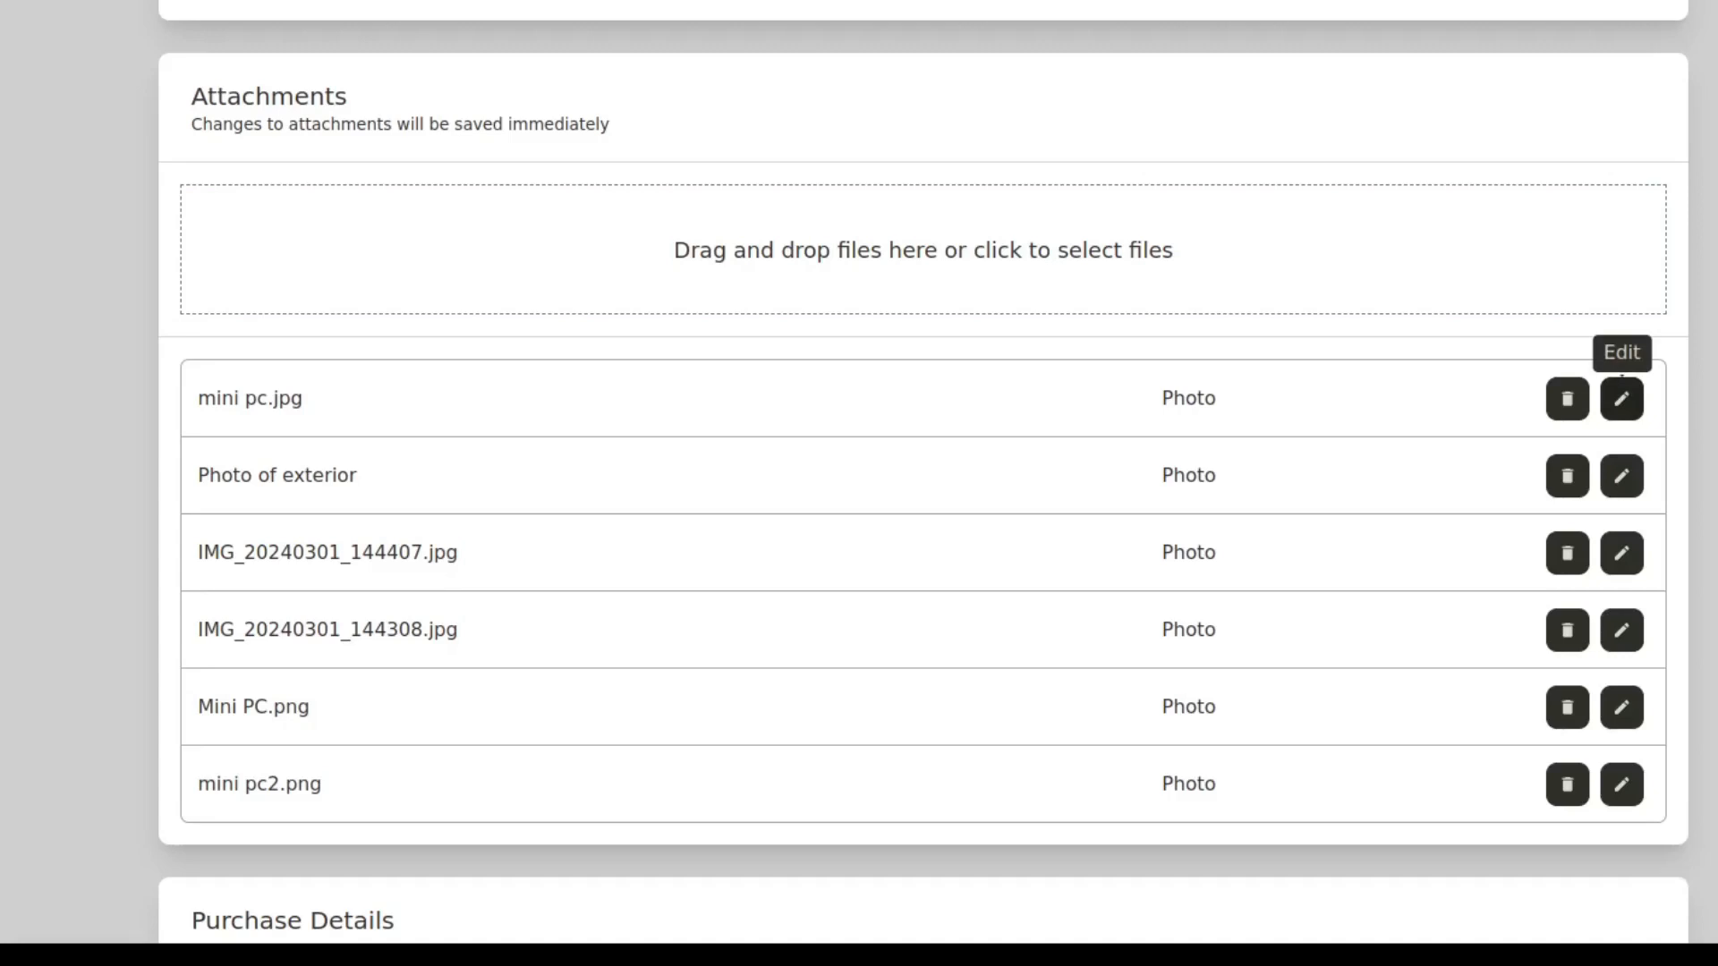
{"action": "left_click", "coordinate": [1621, 394]}
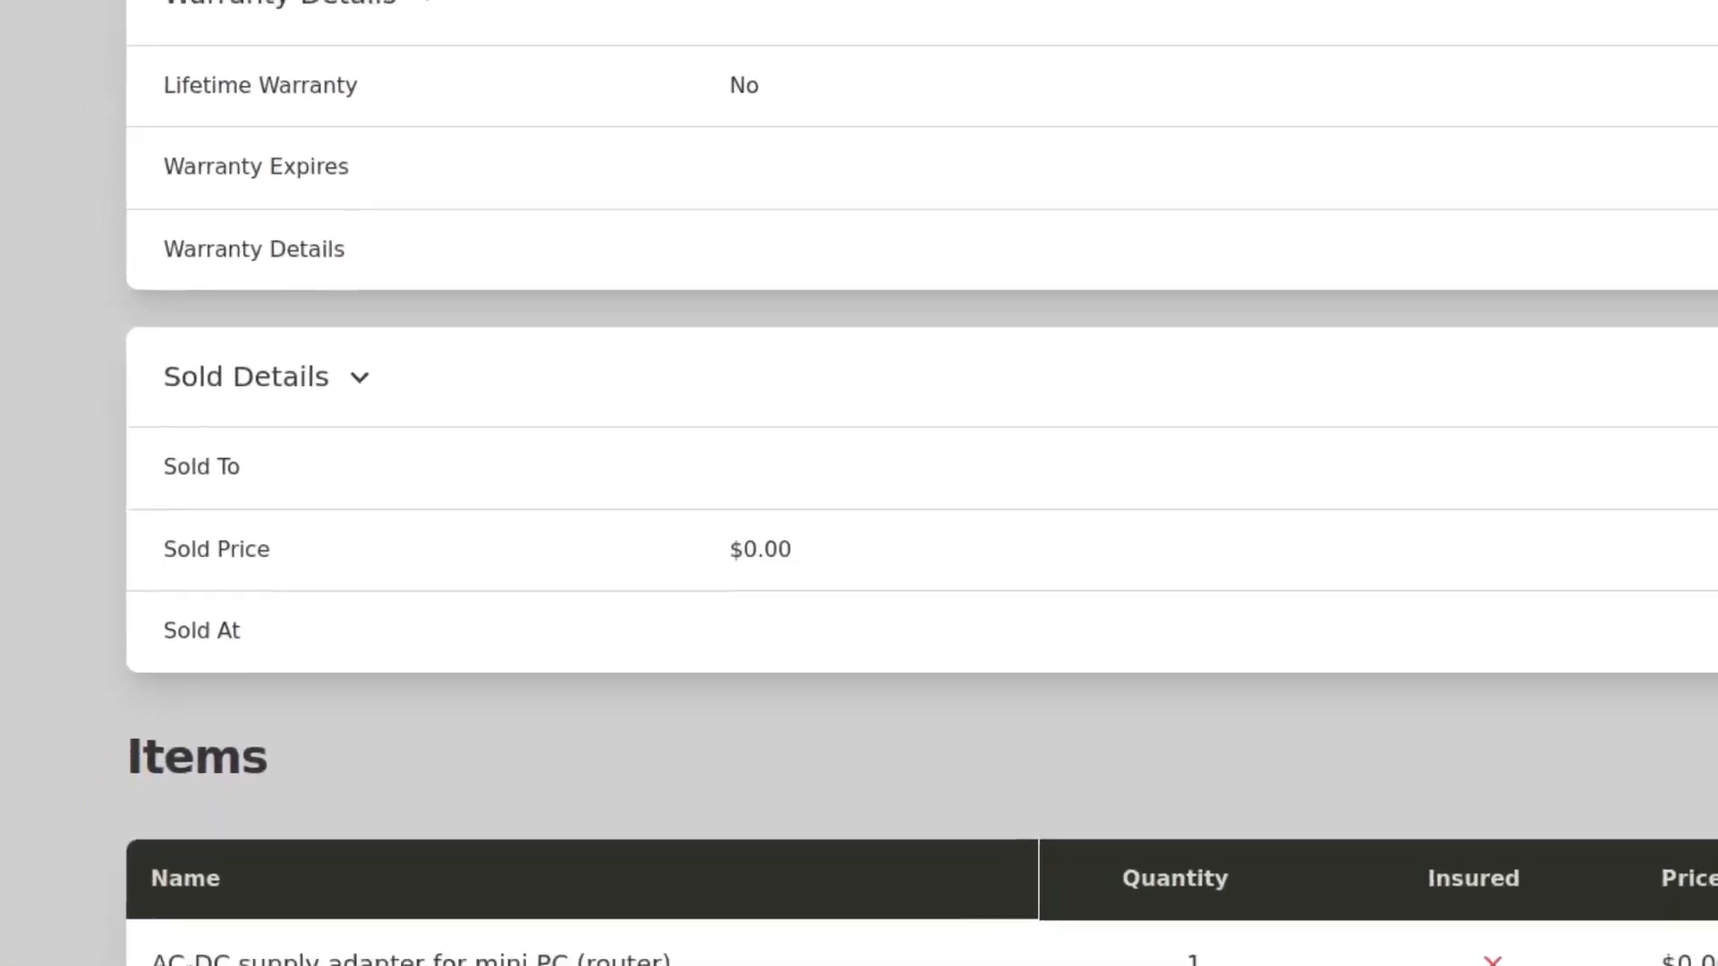
{"action": "scroll", "coordinate": [860, 484], "scroll_direction": "up", "scroll_amount": 13}
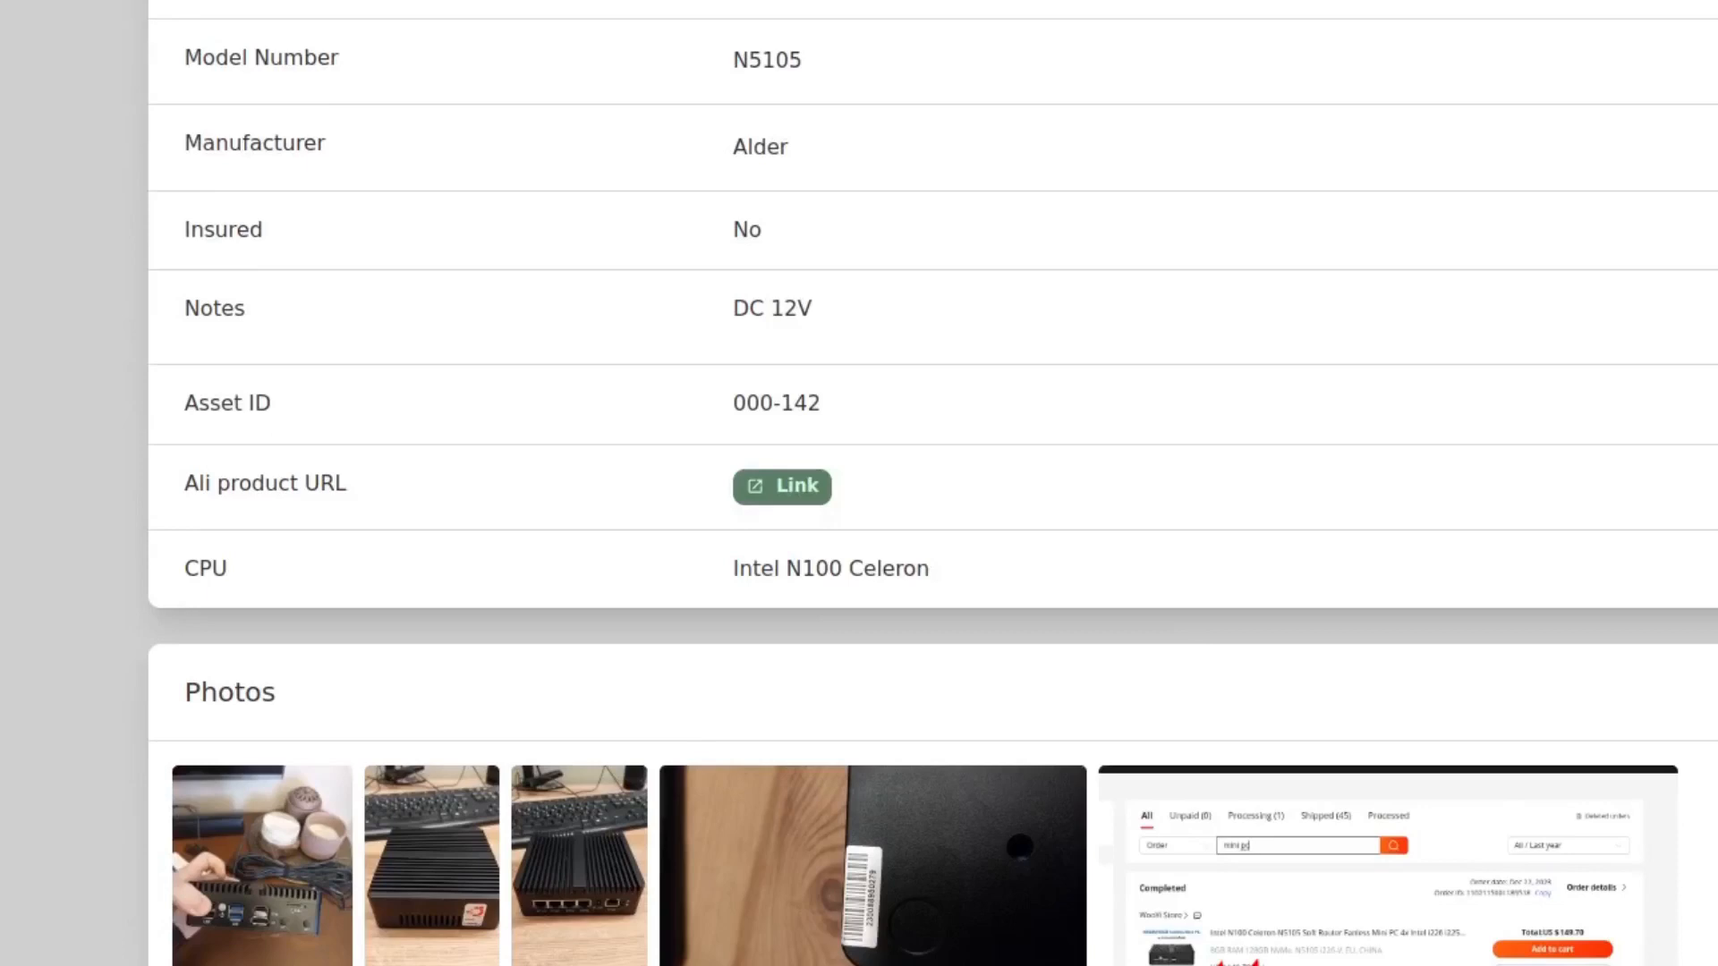
{"action": "scroll", "coordinate": [859, 483], "scroll_direction": "down", "scroll_amount": 2}
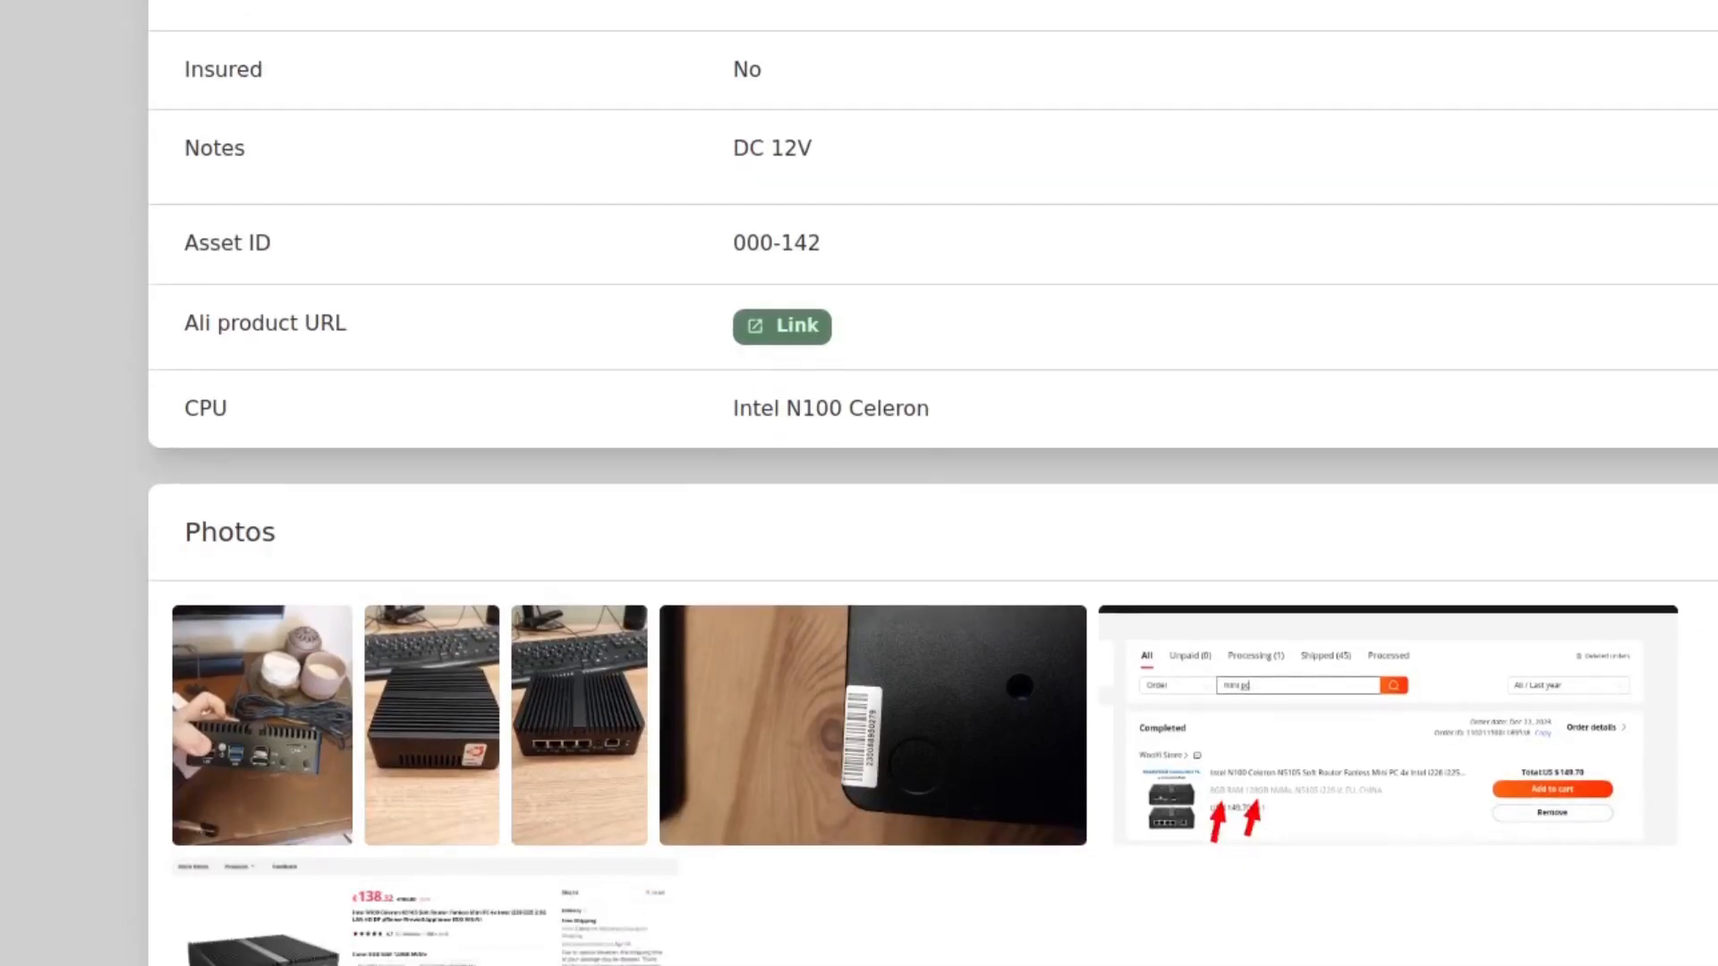
{"action": "scroll", "coordinate": [859, 483], "scroll_direction": "up", "scroll_amount": 12}
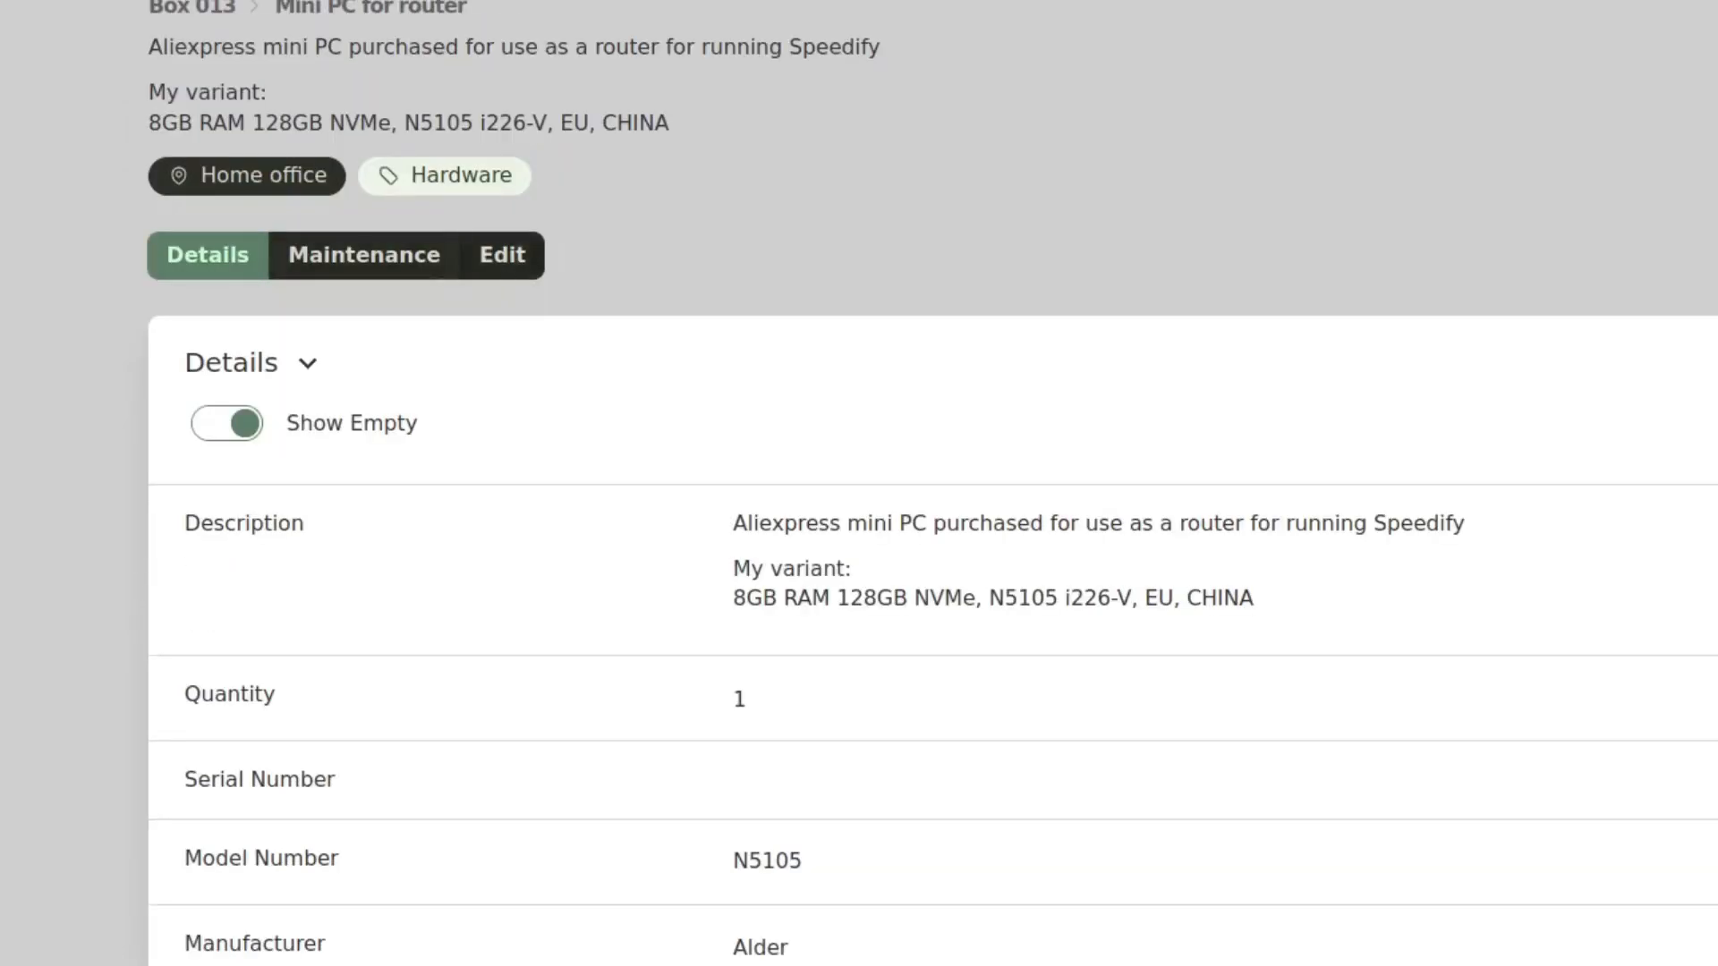
Reopen the Mini PC for router item for editing and go to its attachments.
{"action": "left_click", "coordinate": [503, 255]}
{"action": "scroll", "coordinate": [859, 483], "scroll_direction": "down", "scroll_amount": 10}
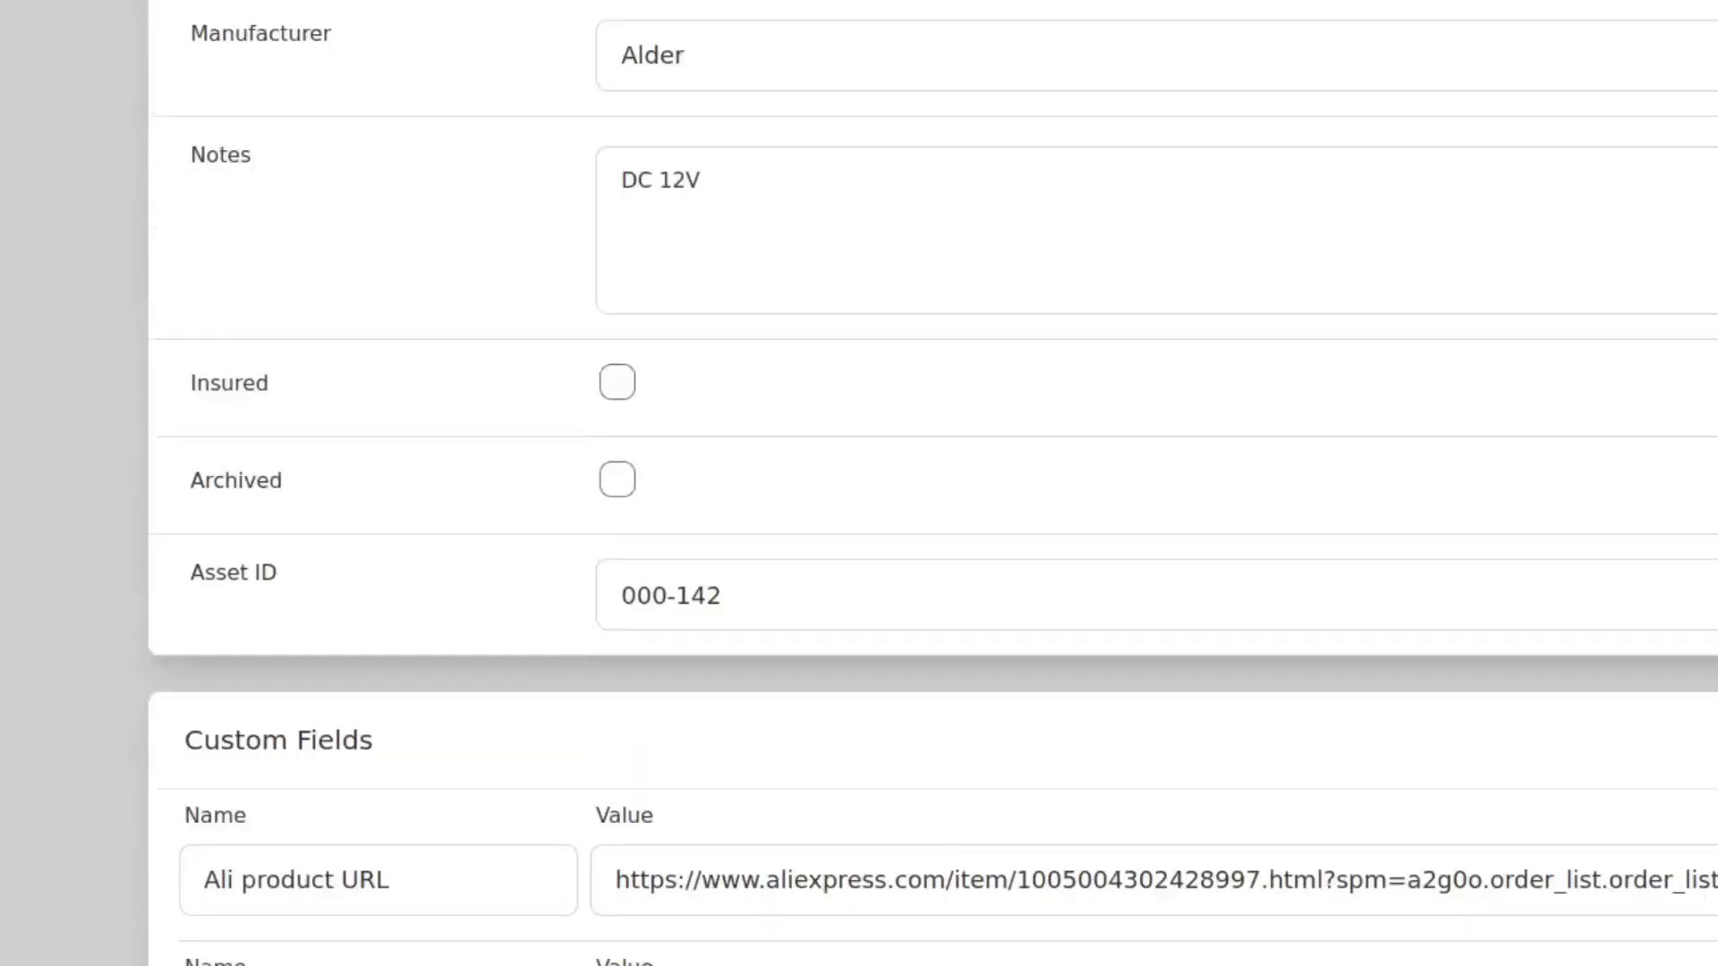
{"action": "scroll", "coordinate": [859, 483], "scroll_direction": "down", "scroll_amount": 14}
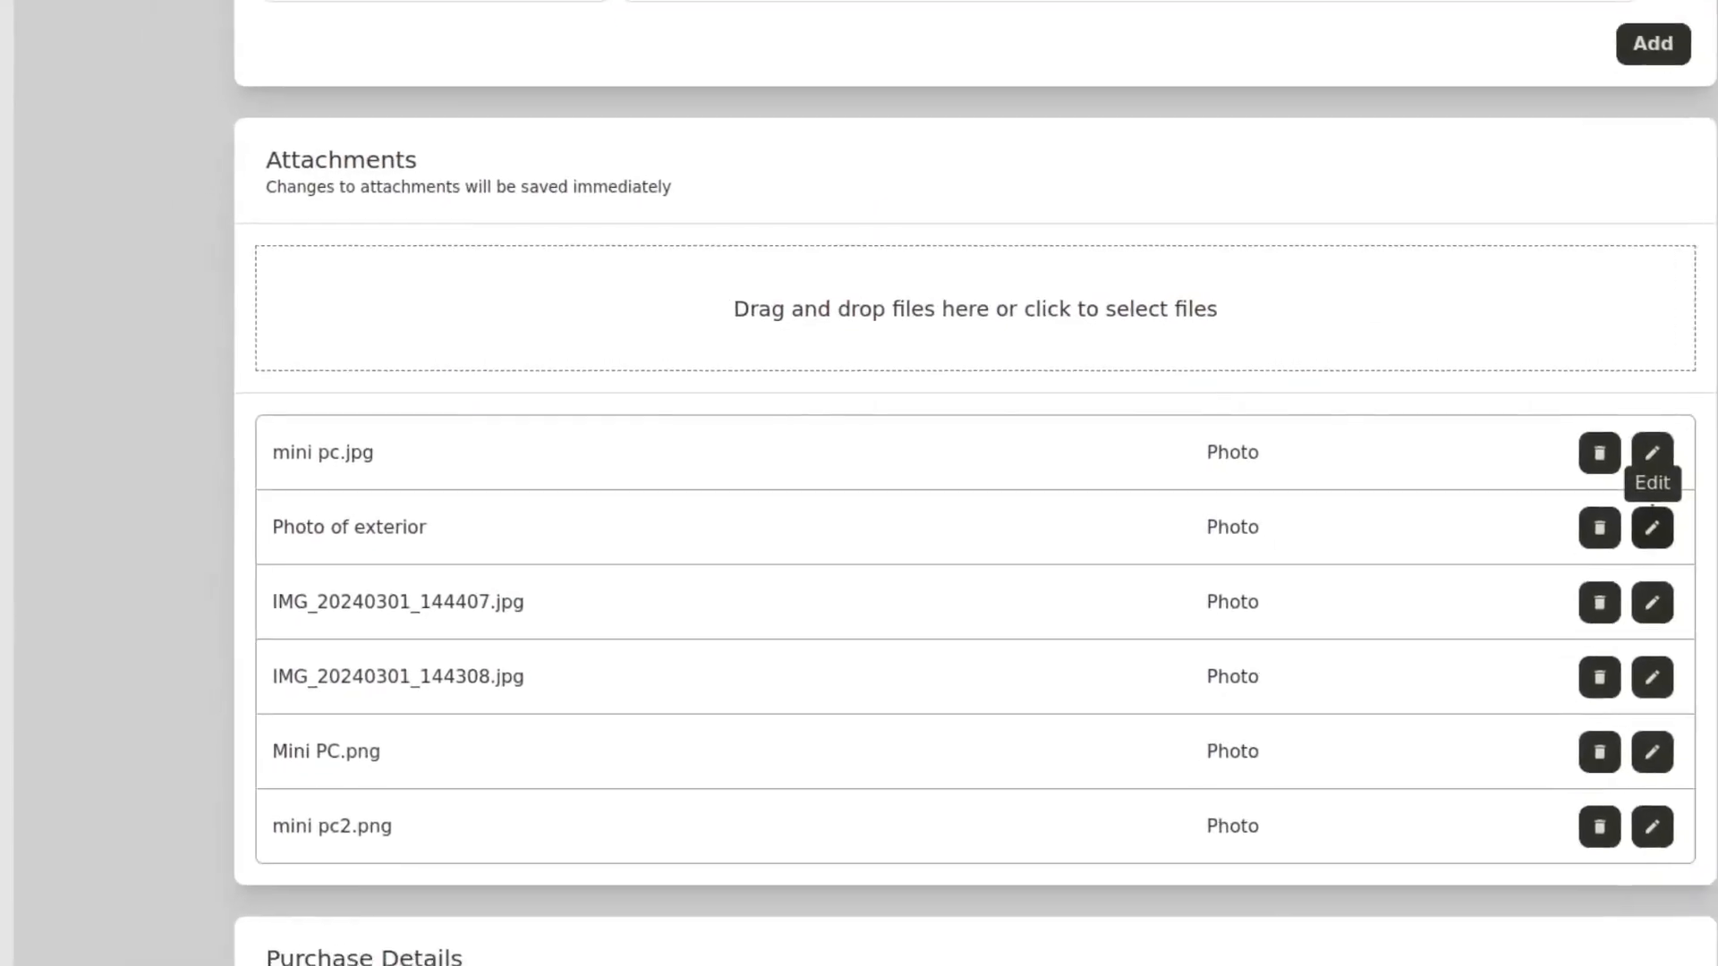
{"action": "left_click", "coordinate": [1651, 526]}
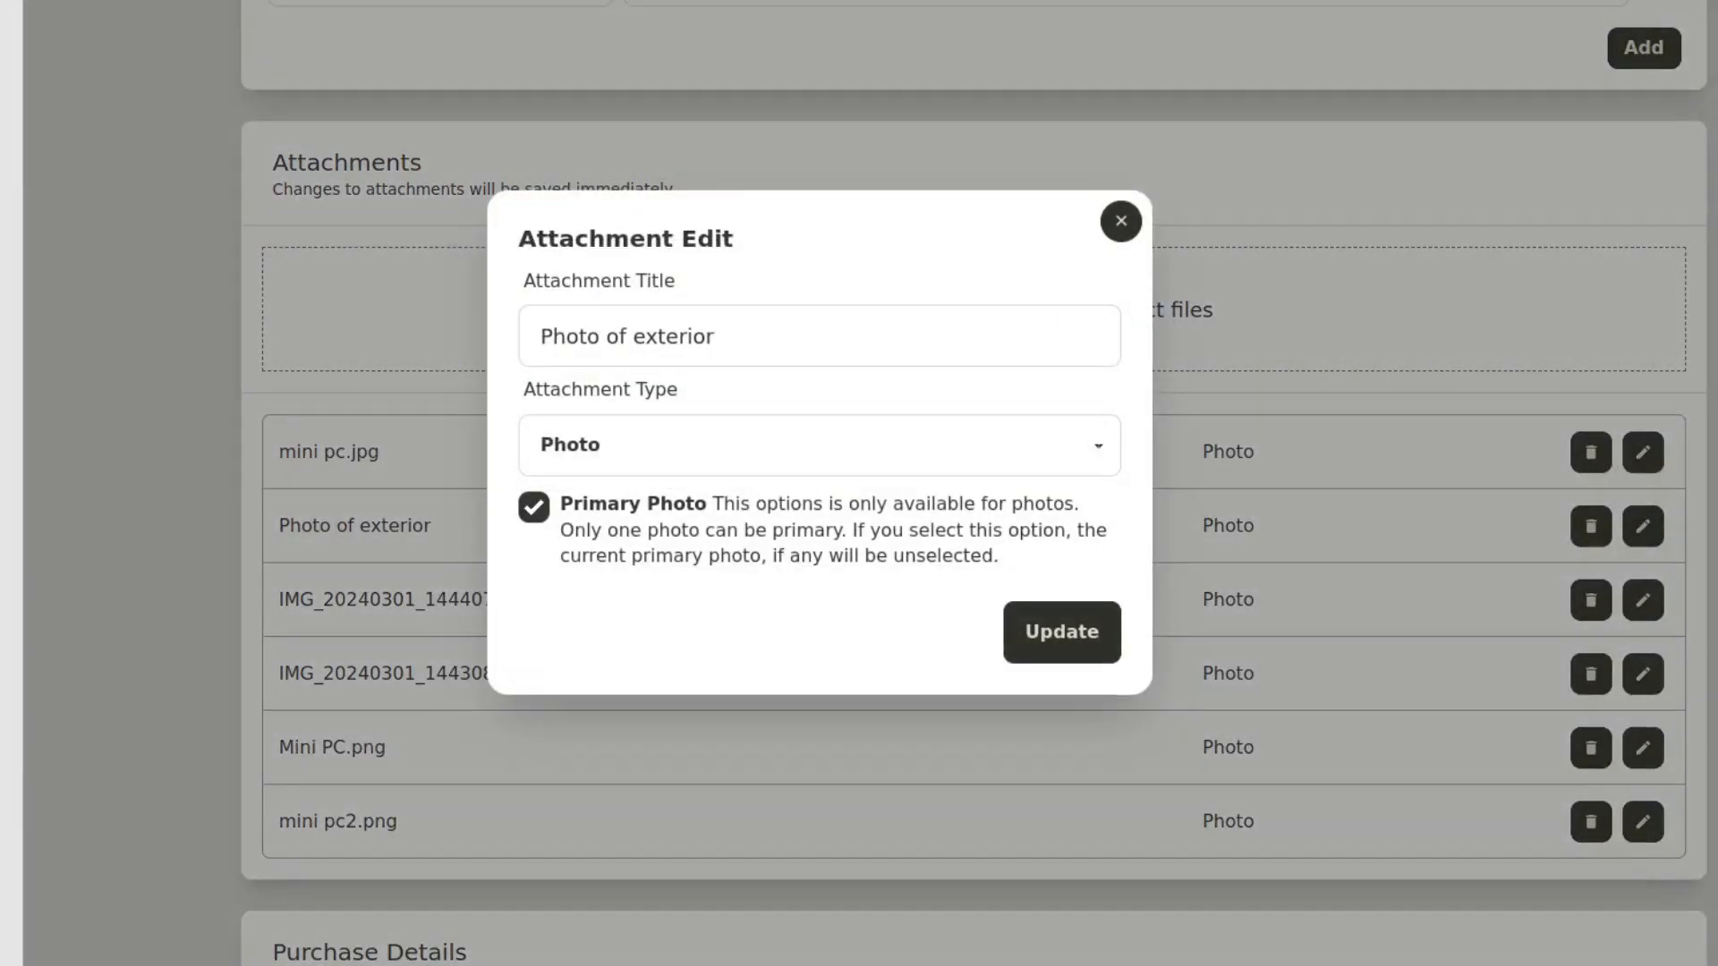
{"action": "left_click", "coordinate": [716, 336]}
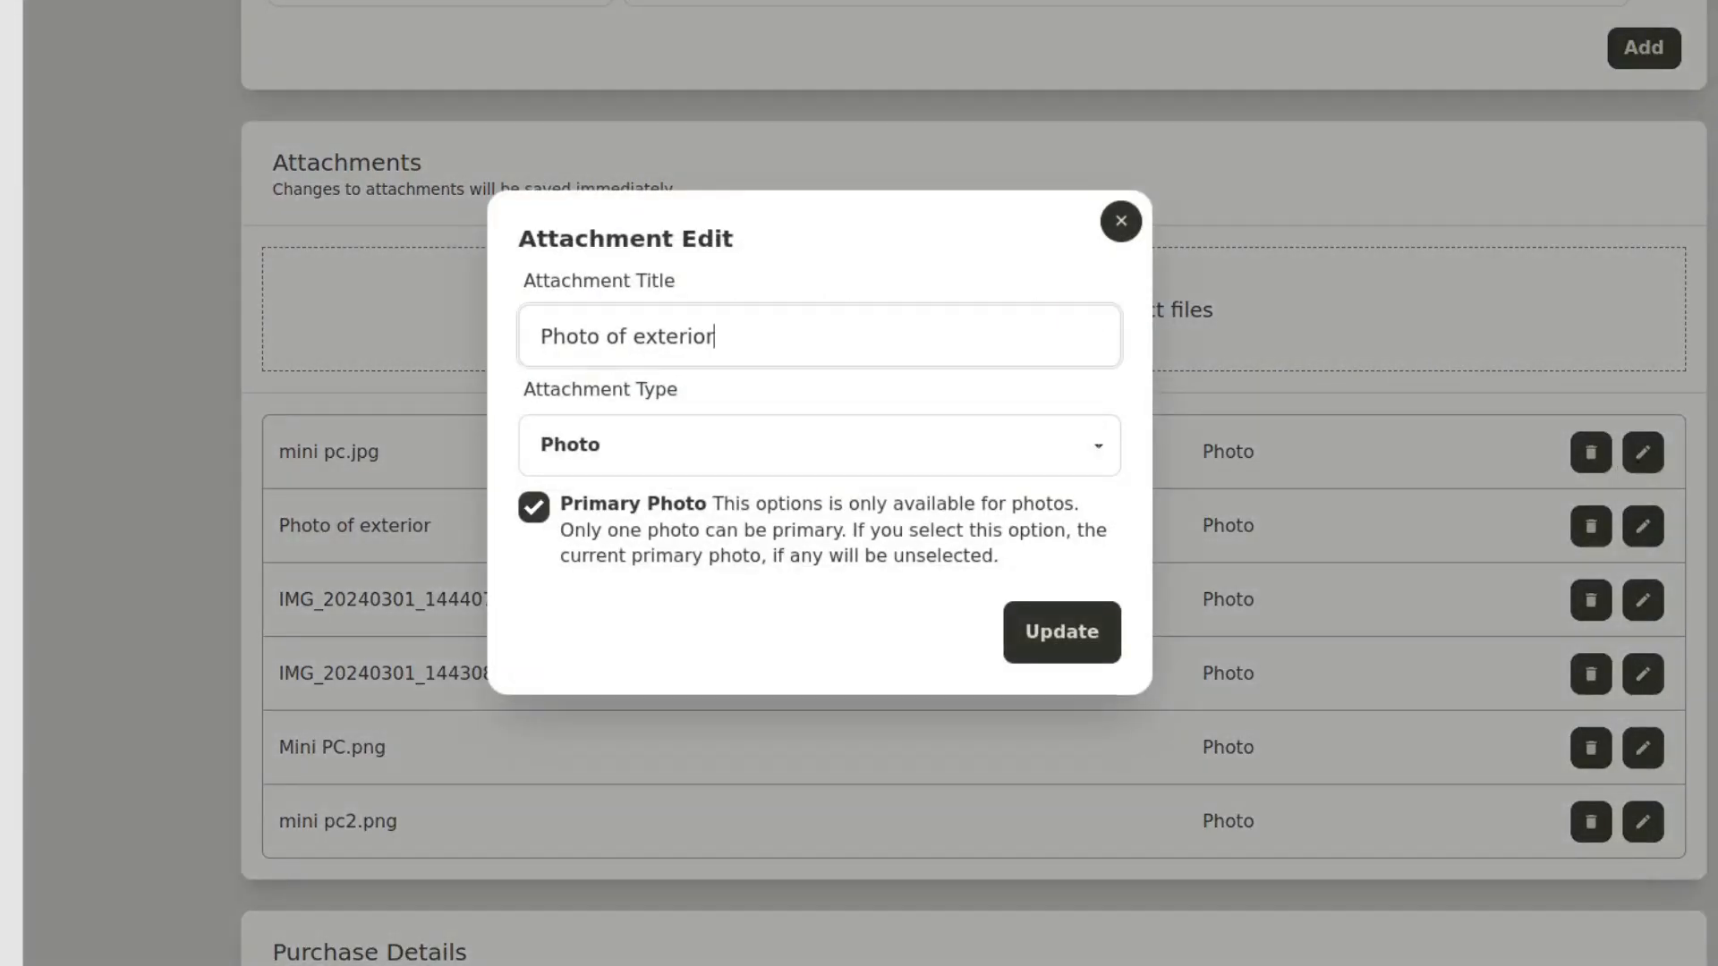
{"action": "left_click", "coordinate": [1122, 221]}
Retitle the mini pc.jpg attachment as "Side view" and update it.
{"action": "left_click", "coordinate": [1644, 453]}
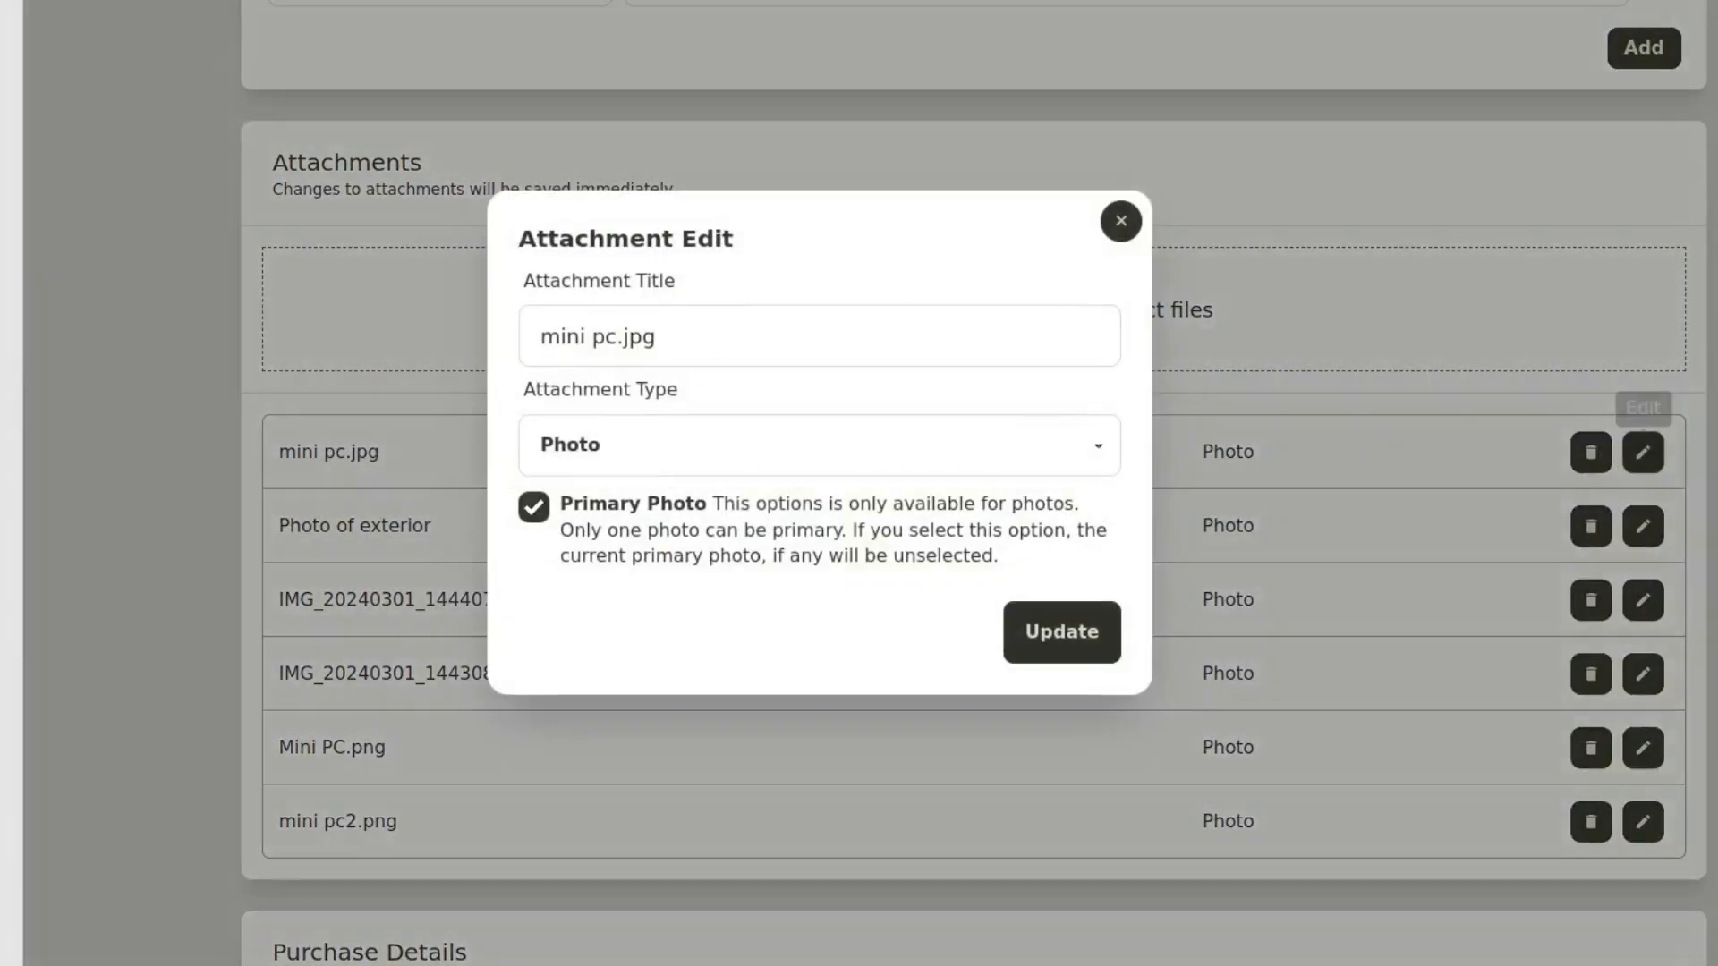
{"action": "left_click", "coordinate": [659, 336]}
{"action": "key", "text": "ctrl+a"}
{"action": "type", "text": "Side view"}
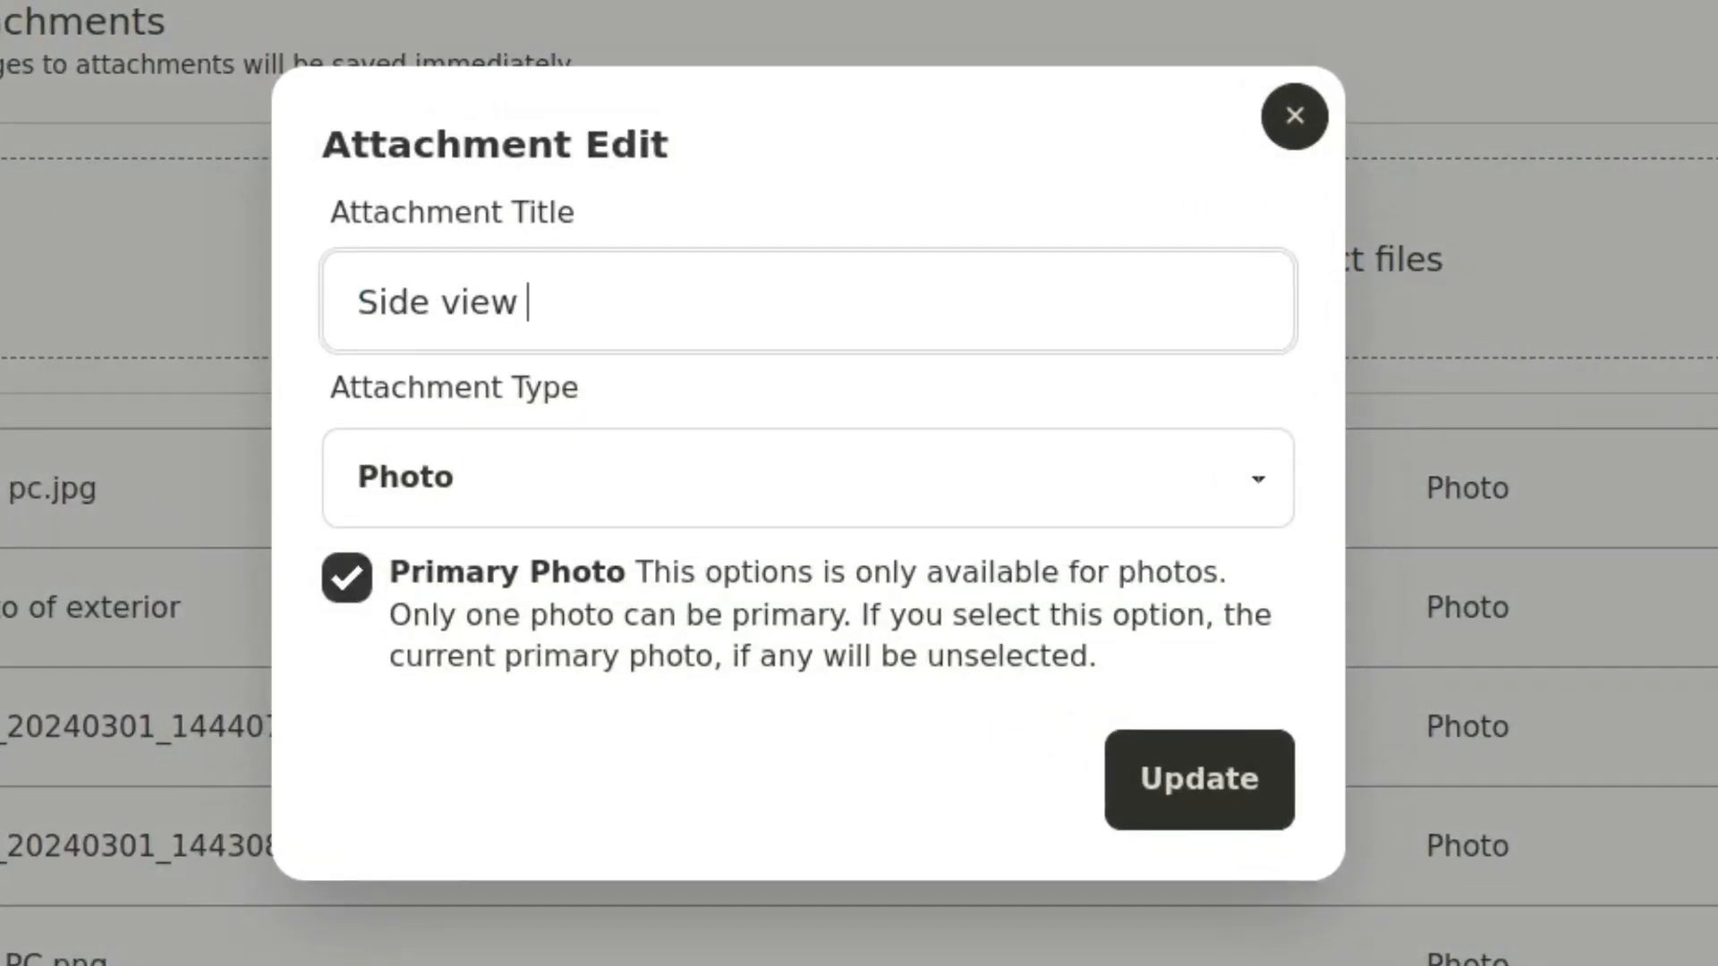
{"action": "left_click", "coordinate": [1199, 780]}
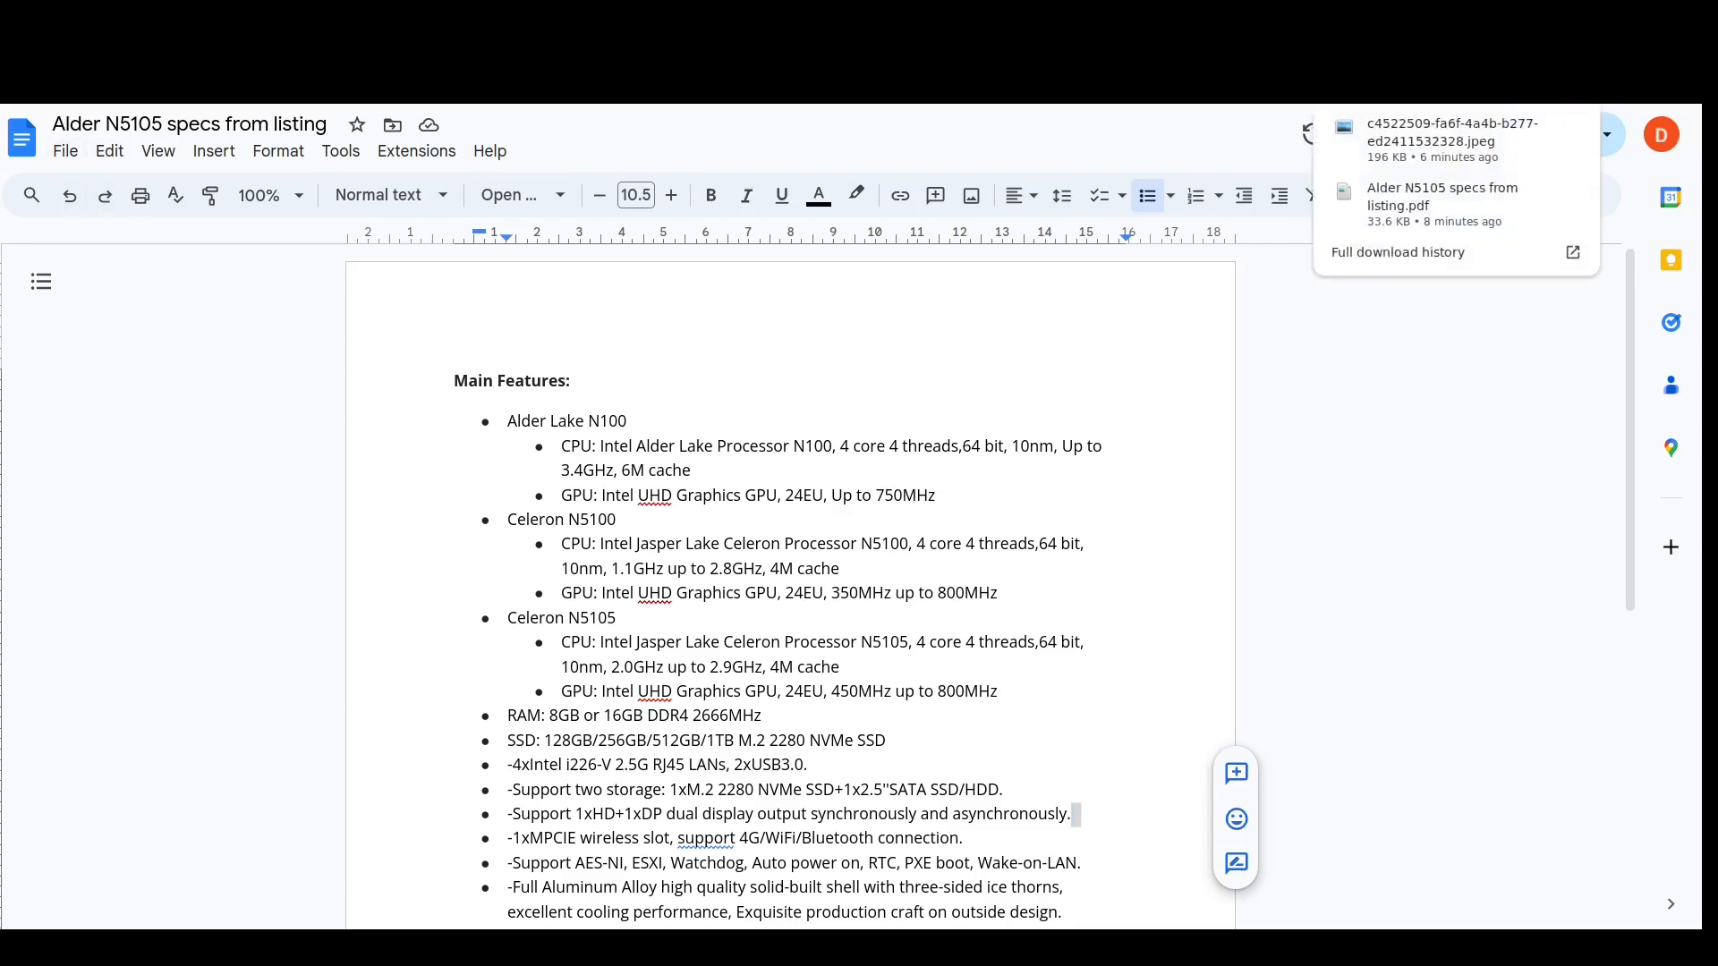
Return to the item's edit form in HomeBox and upload the downloaded "Alder N5105 specs from listing.pdf" as an Attachment-type file.
{"action": "mouse_move", "coordinate": [1443, 204]}
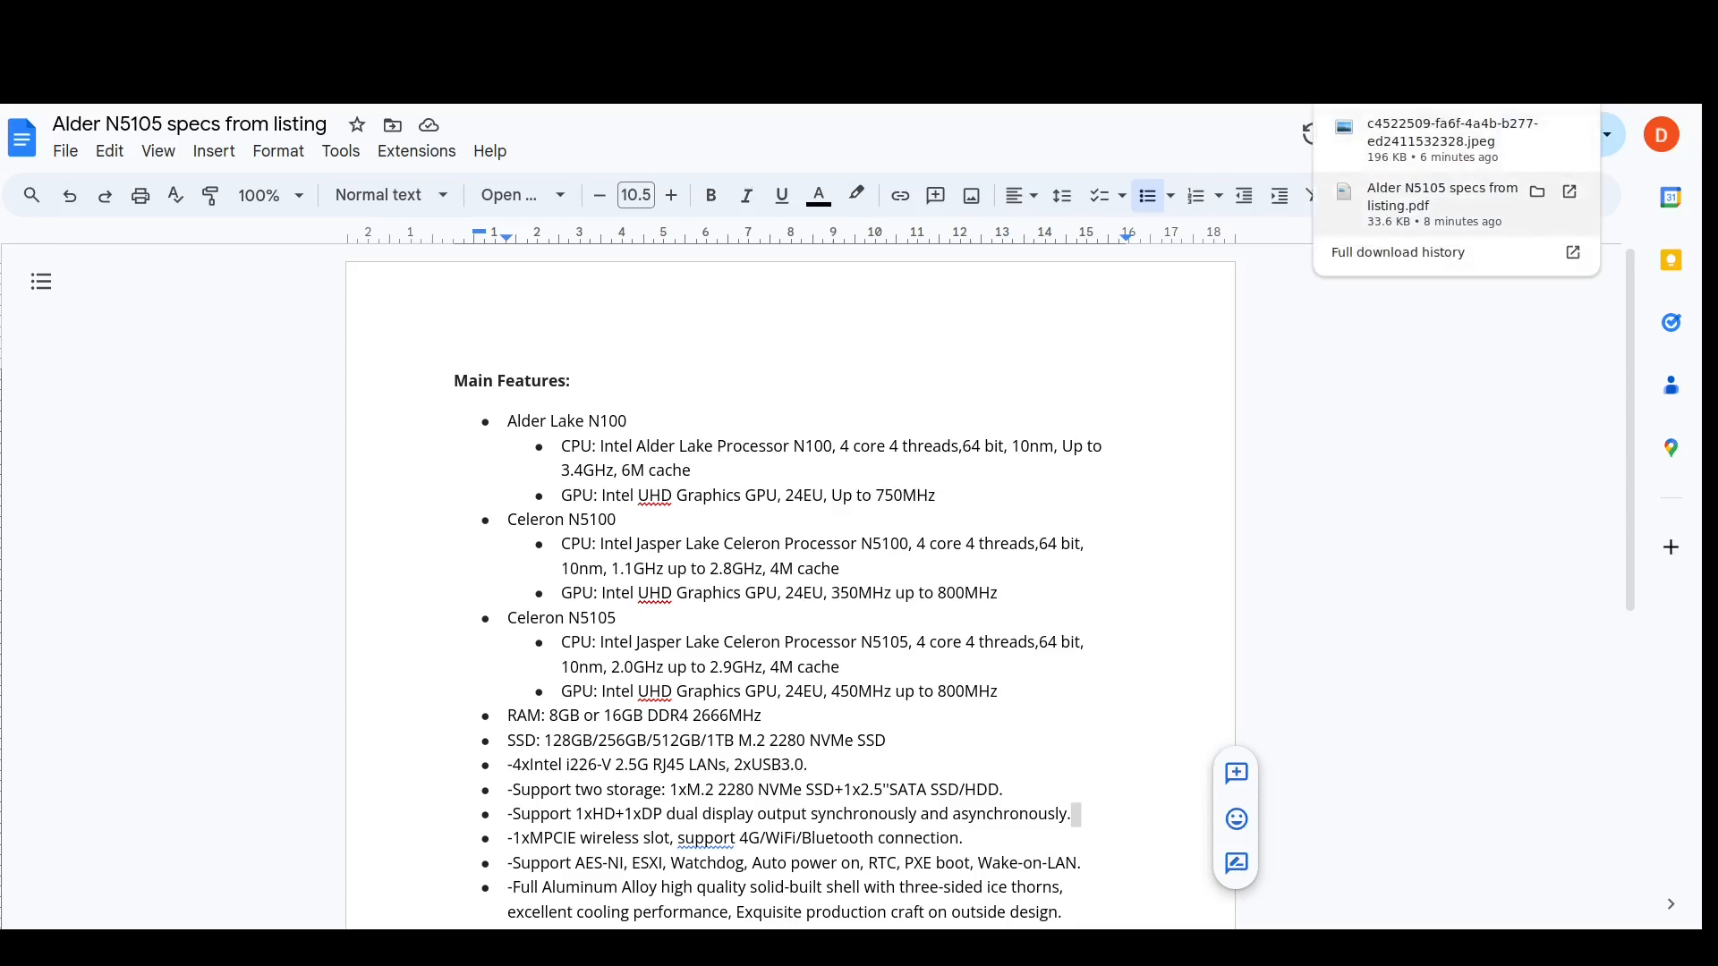
{"action": "key", "text": "ctrl+Tab"}
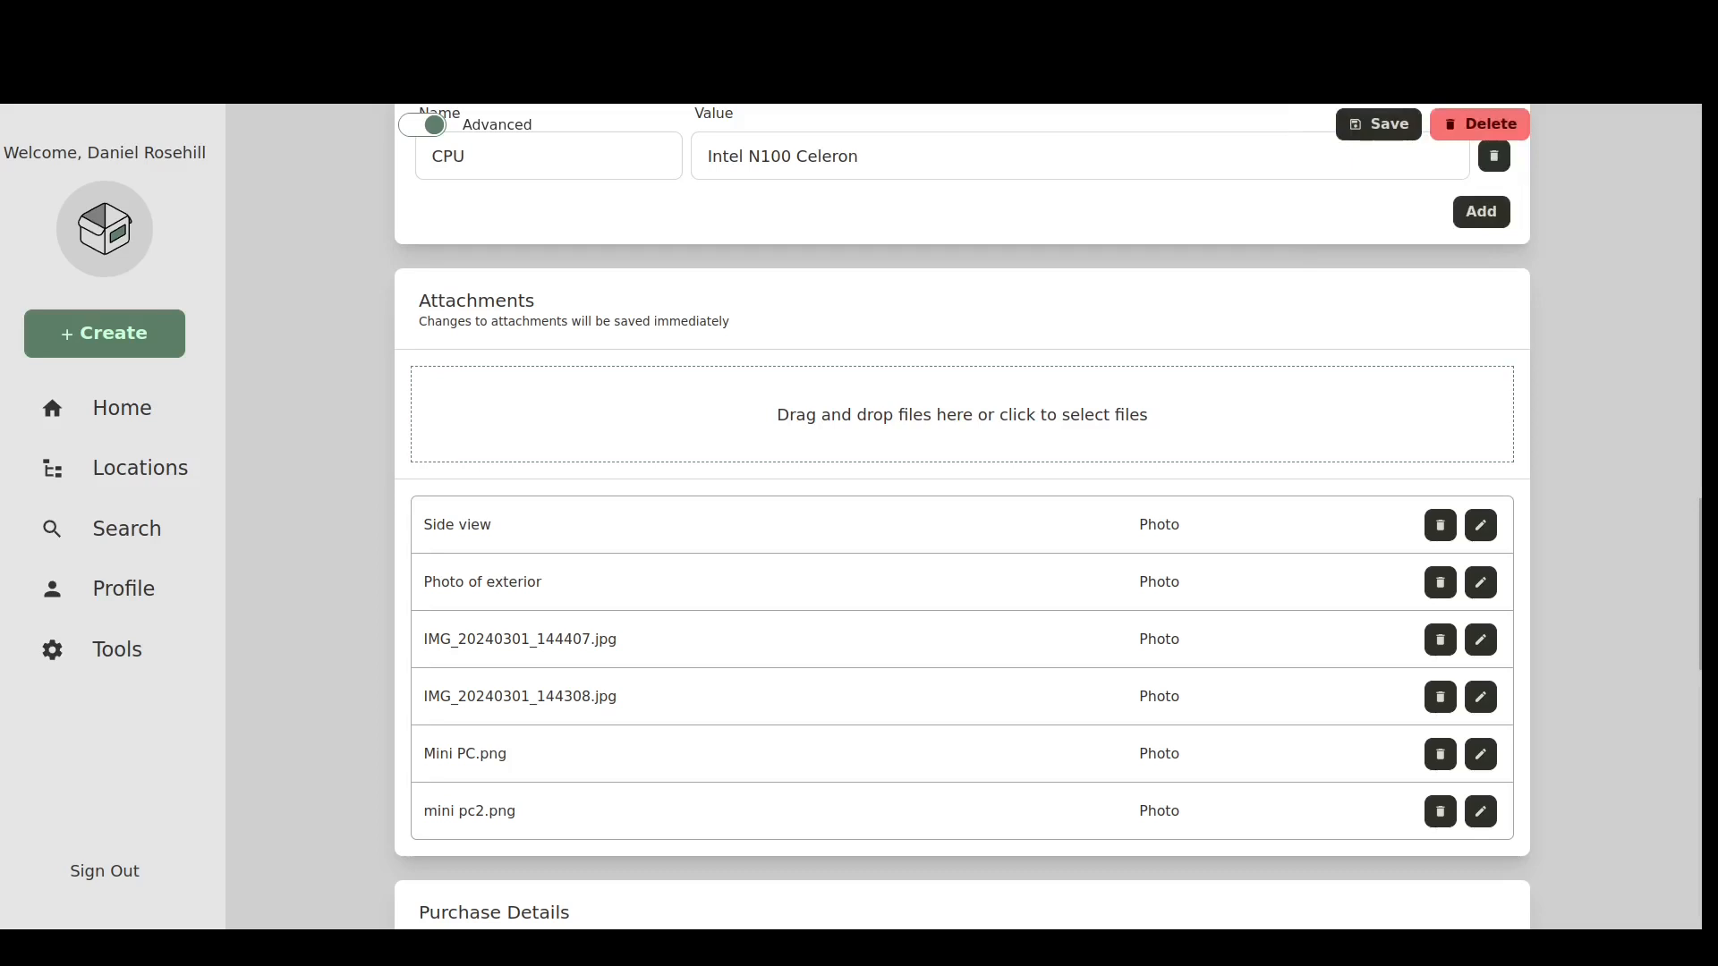
{"action": "left_click", "coordinate": [1585, 56]}
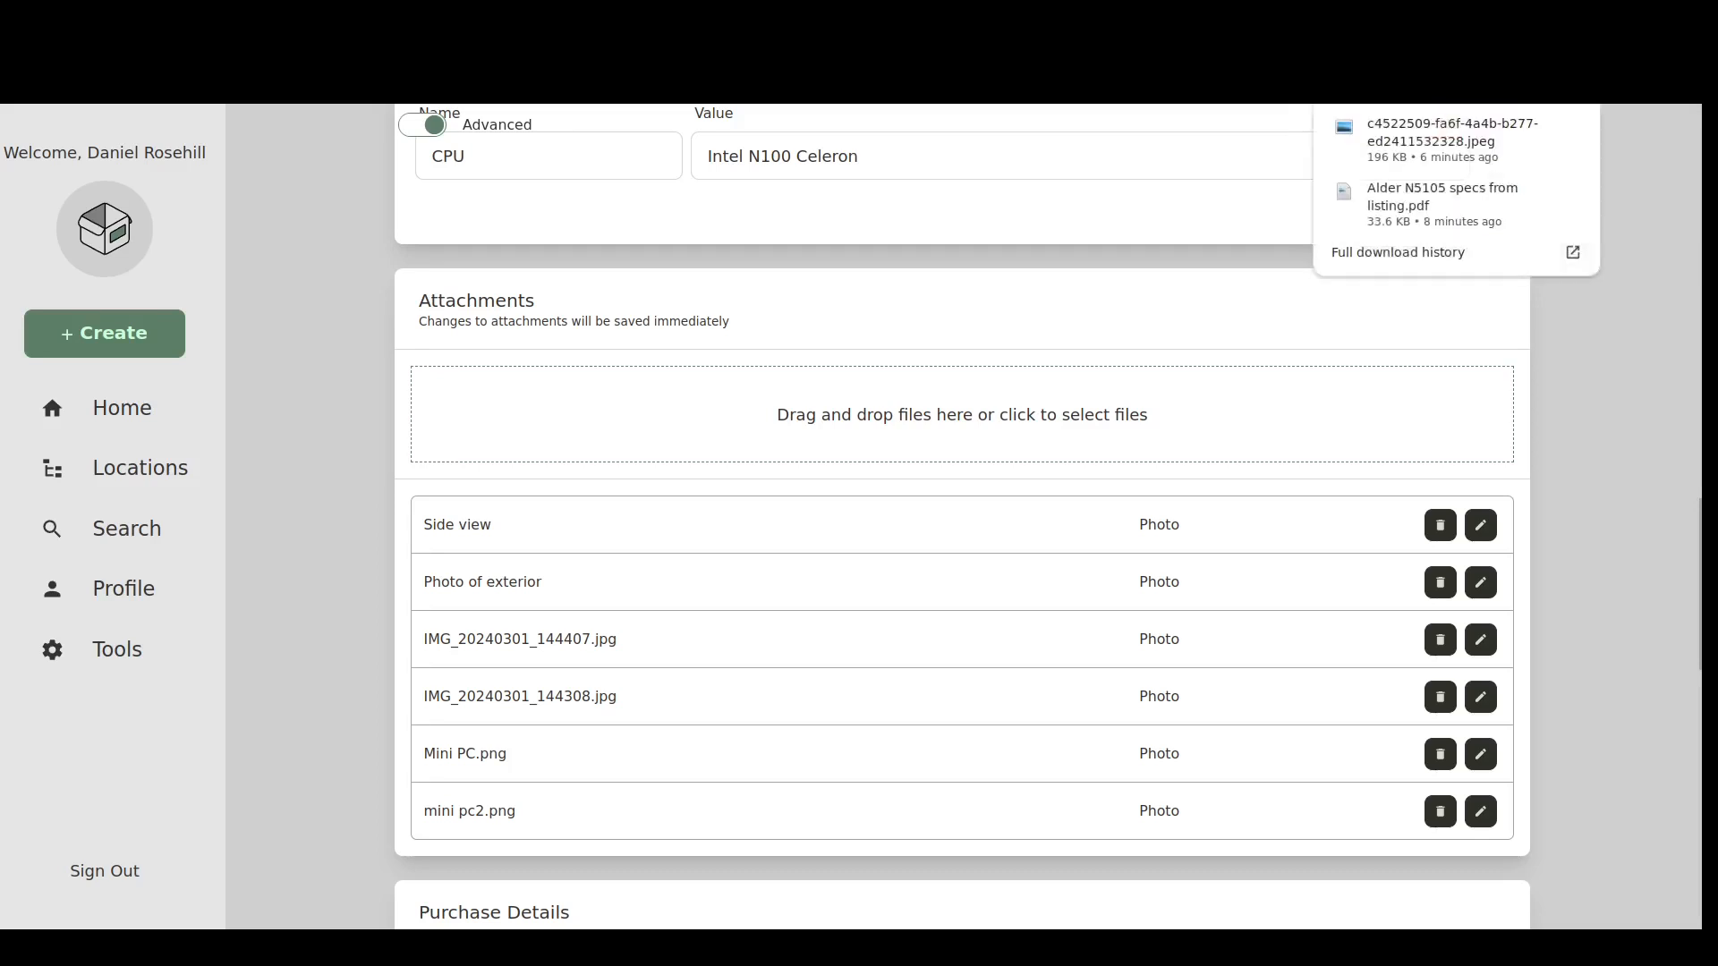
{"action": "left_click_drag", "start_coordinate": [1423, 202], "coordinate": [621, 425]}
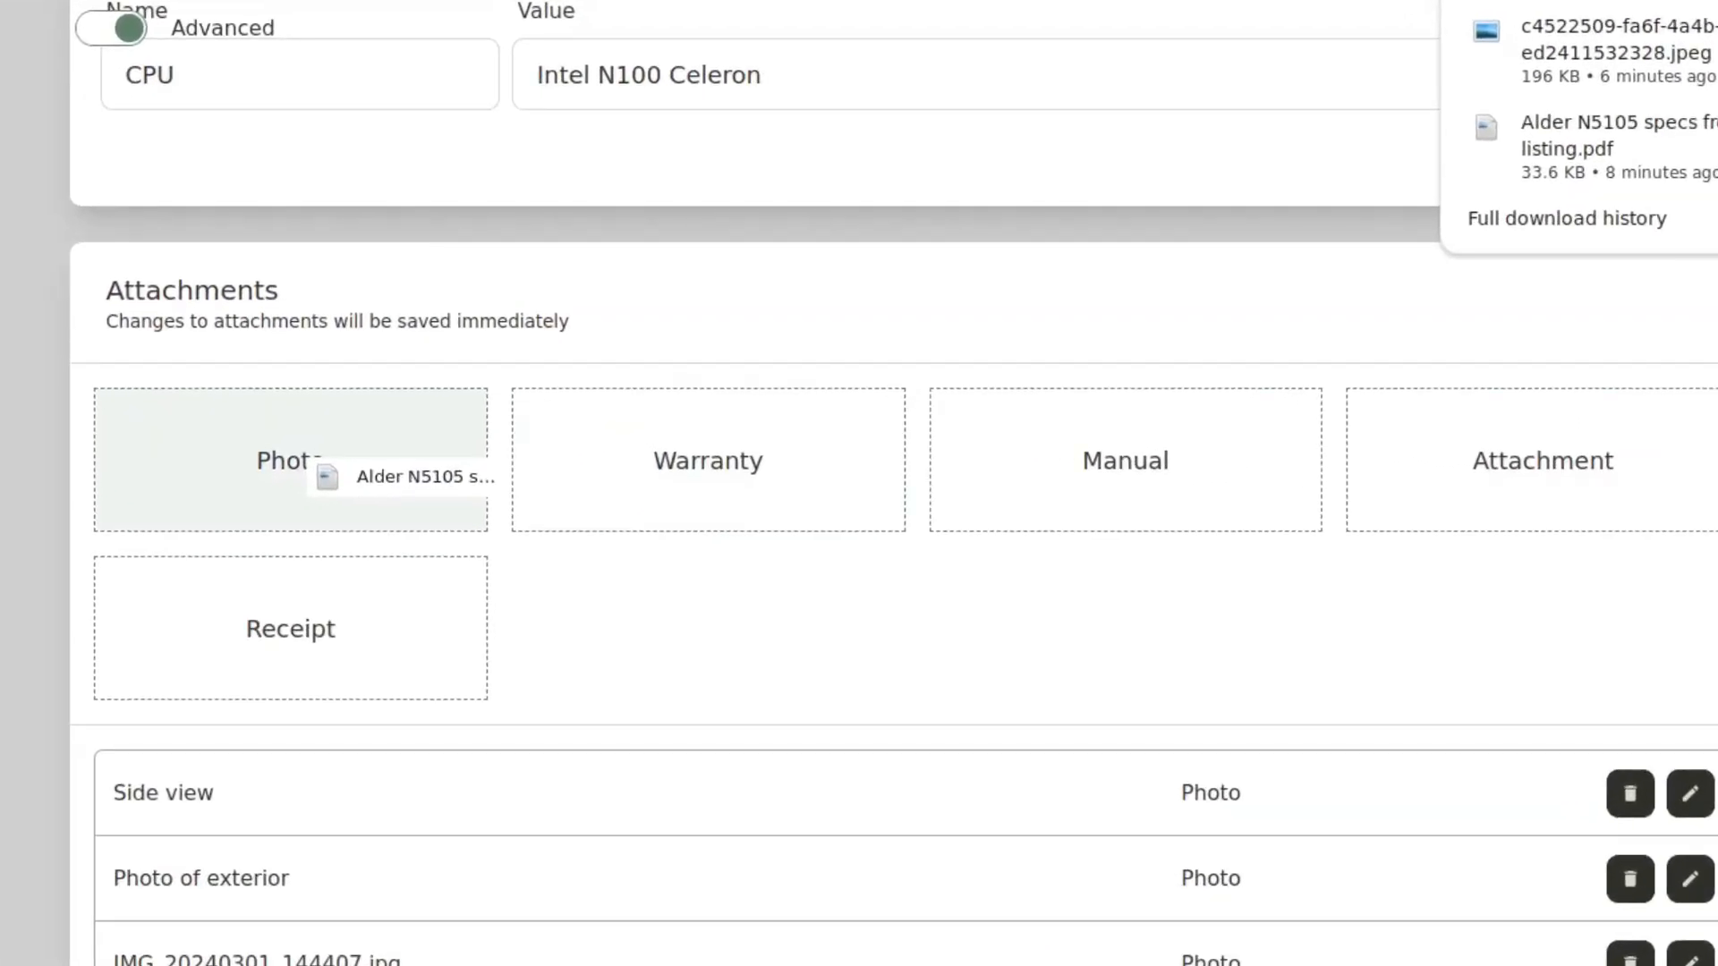
{"action": "left_click_drag", "start_coordinate": [313, 463], "coordinate": [1434, 439]}
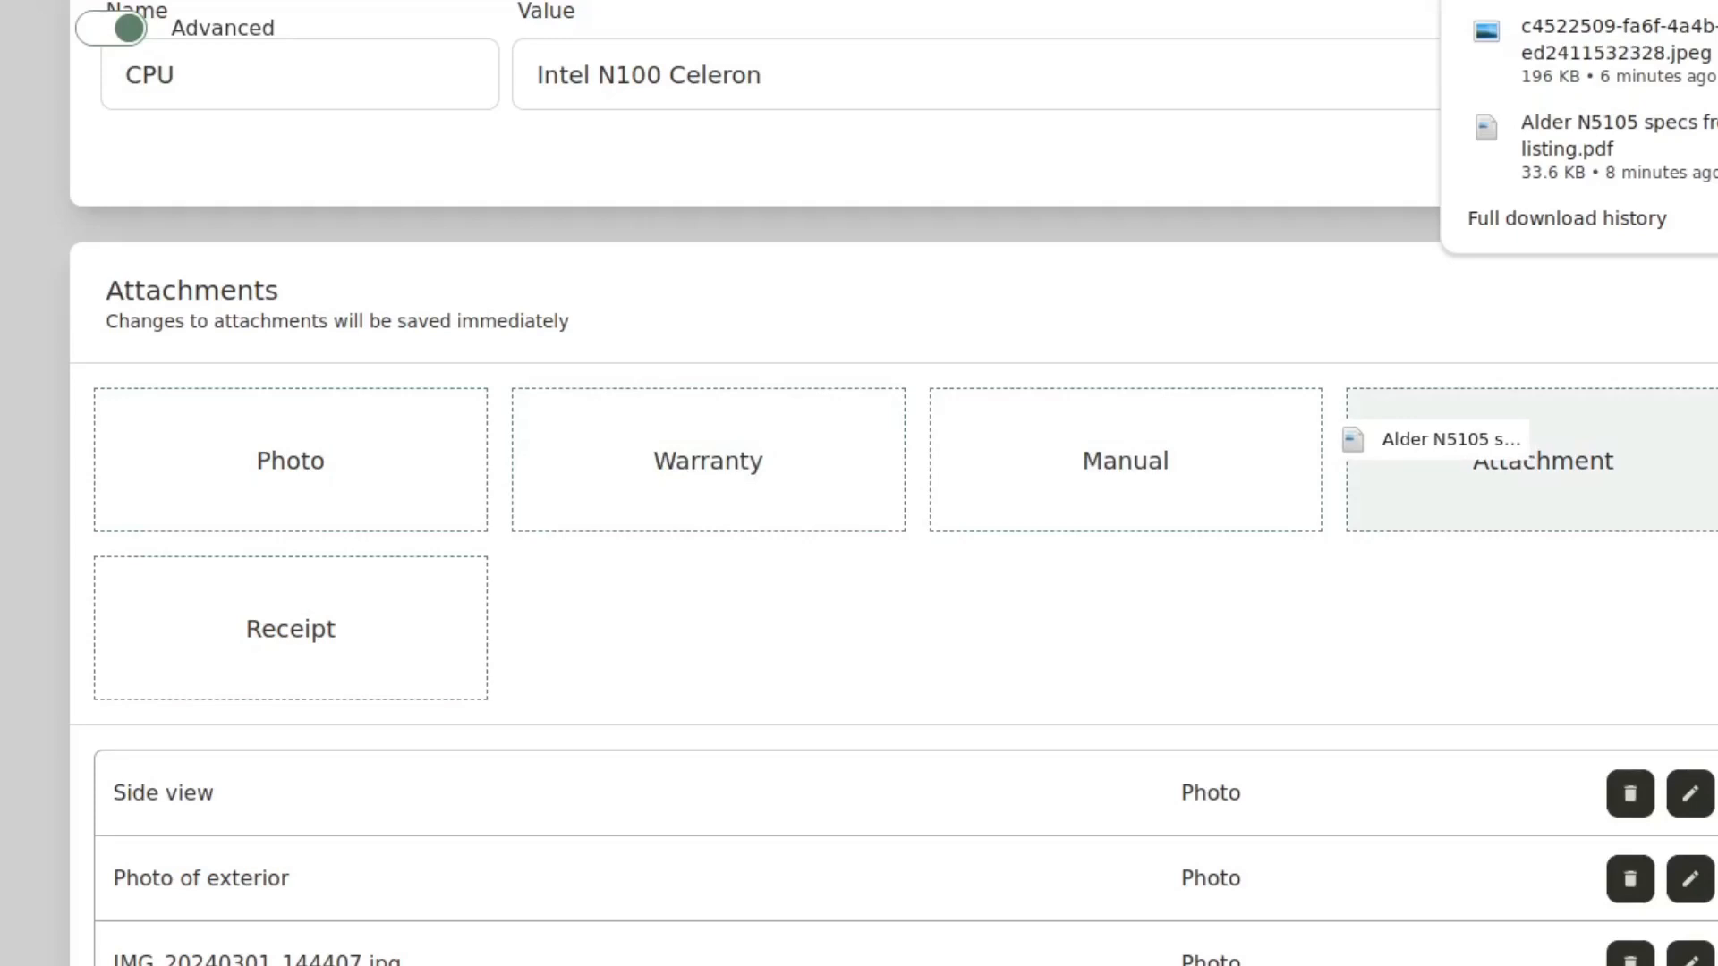
{"action": "left_click_drag", "start_coordinate": [1436, 439], "coordinate": [322, 452]}
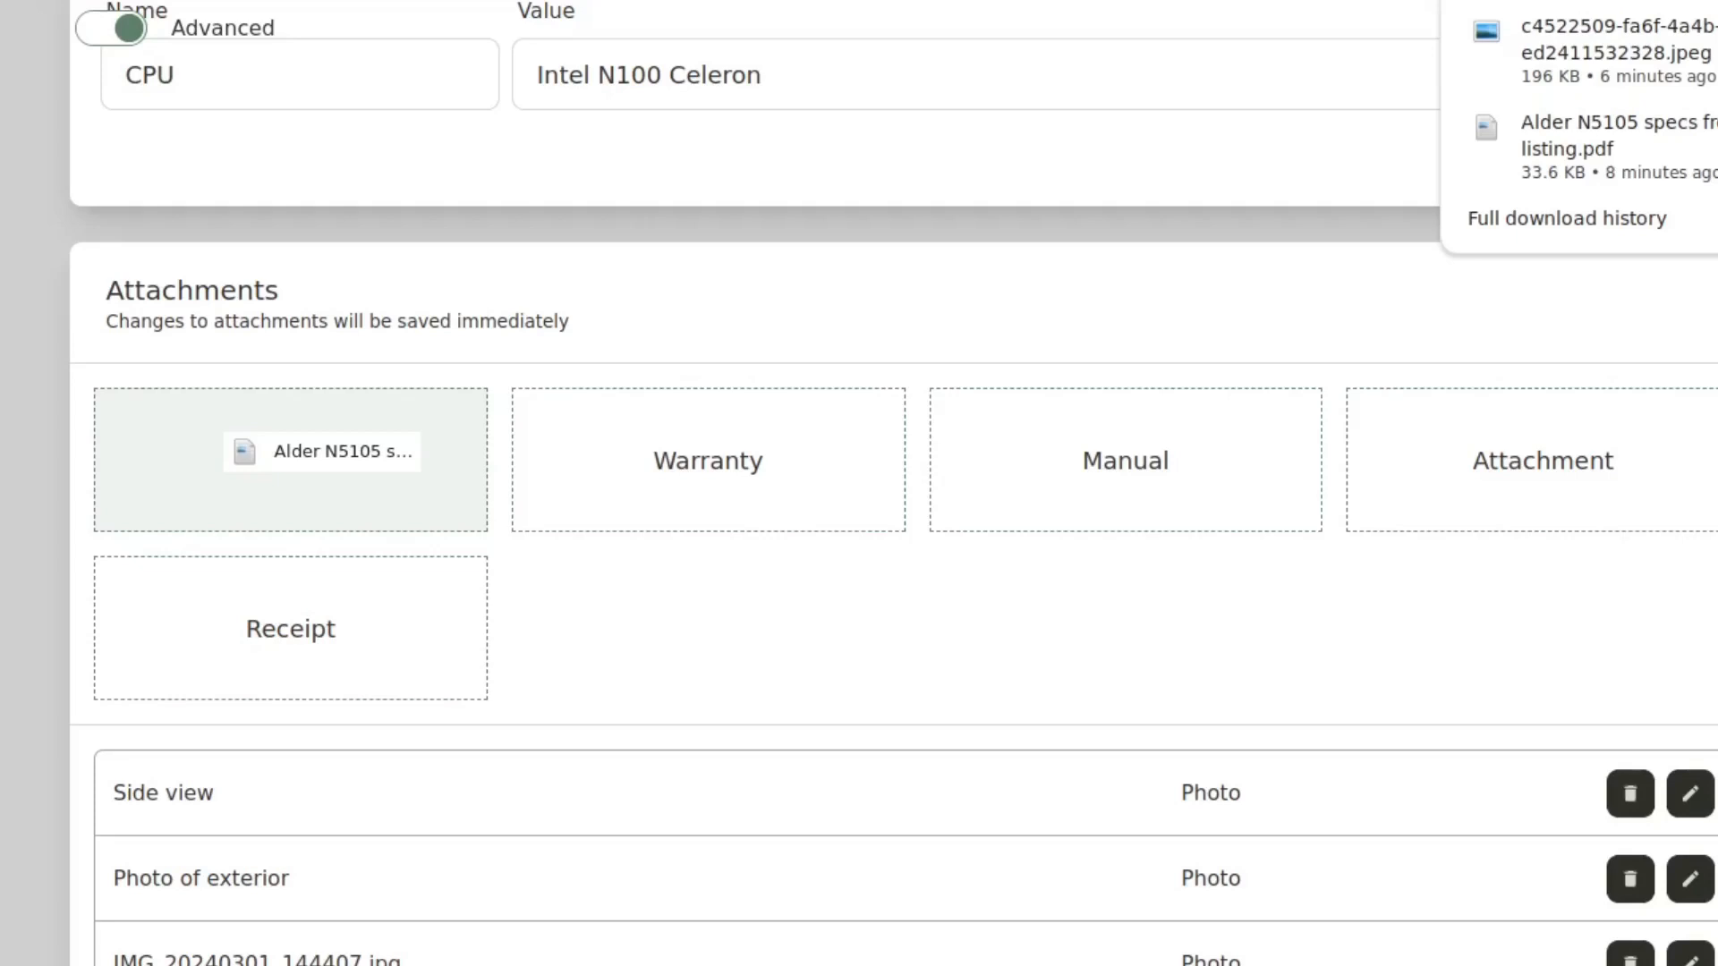
{"action": "left_click_drag", "start_coordinate": [323, 452], "coordinate": [1521, 452]}
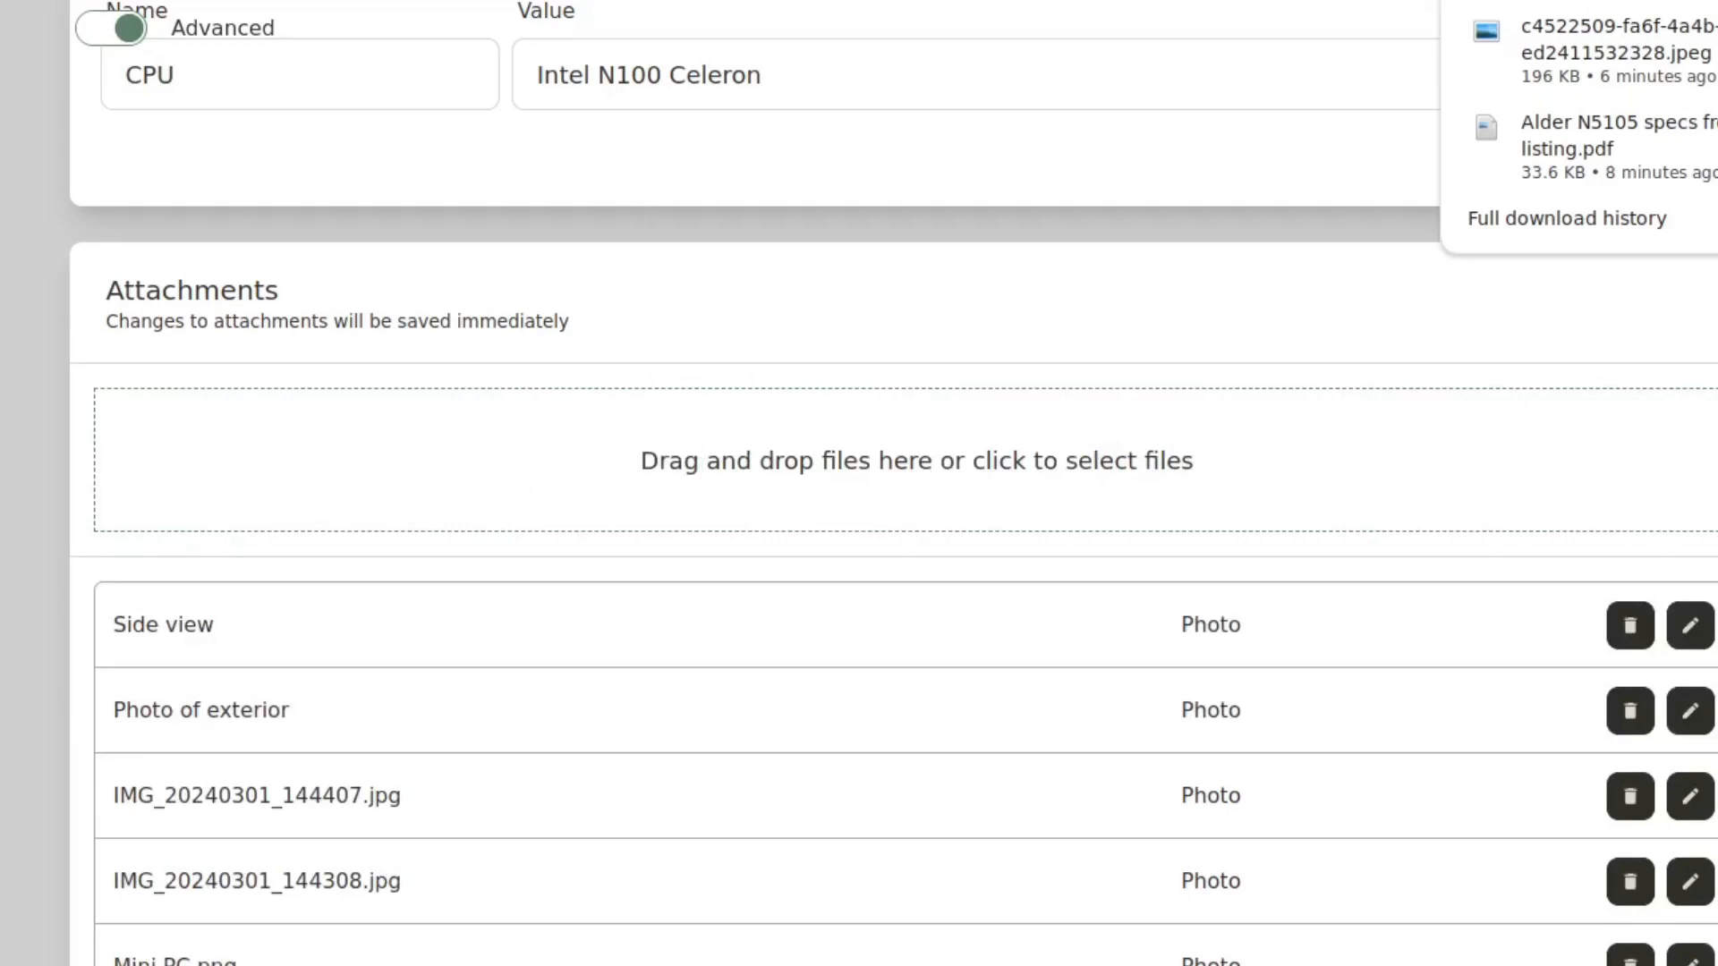
{"action": "scroll", "coordinate": [895, 537], "scroll_direction": "down", "scroll_amount": 3}
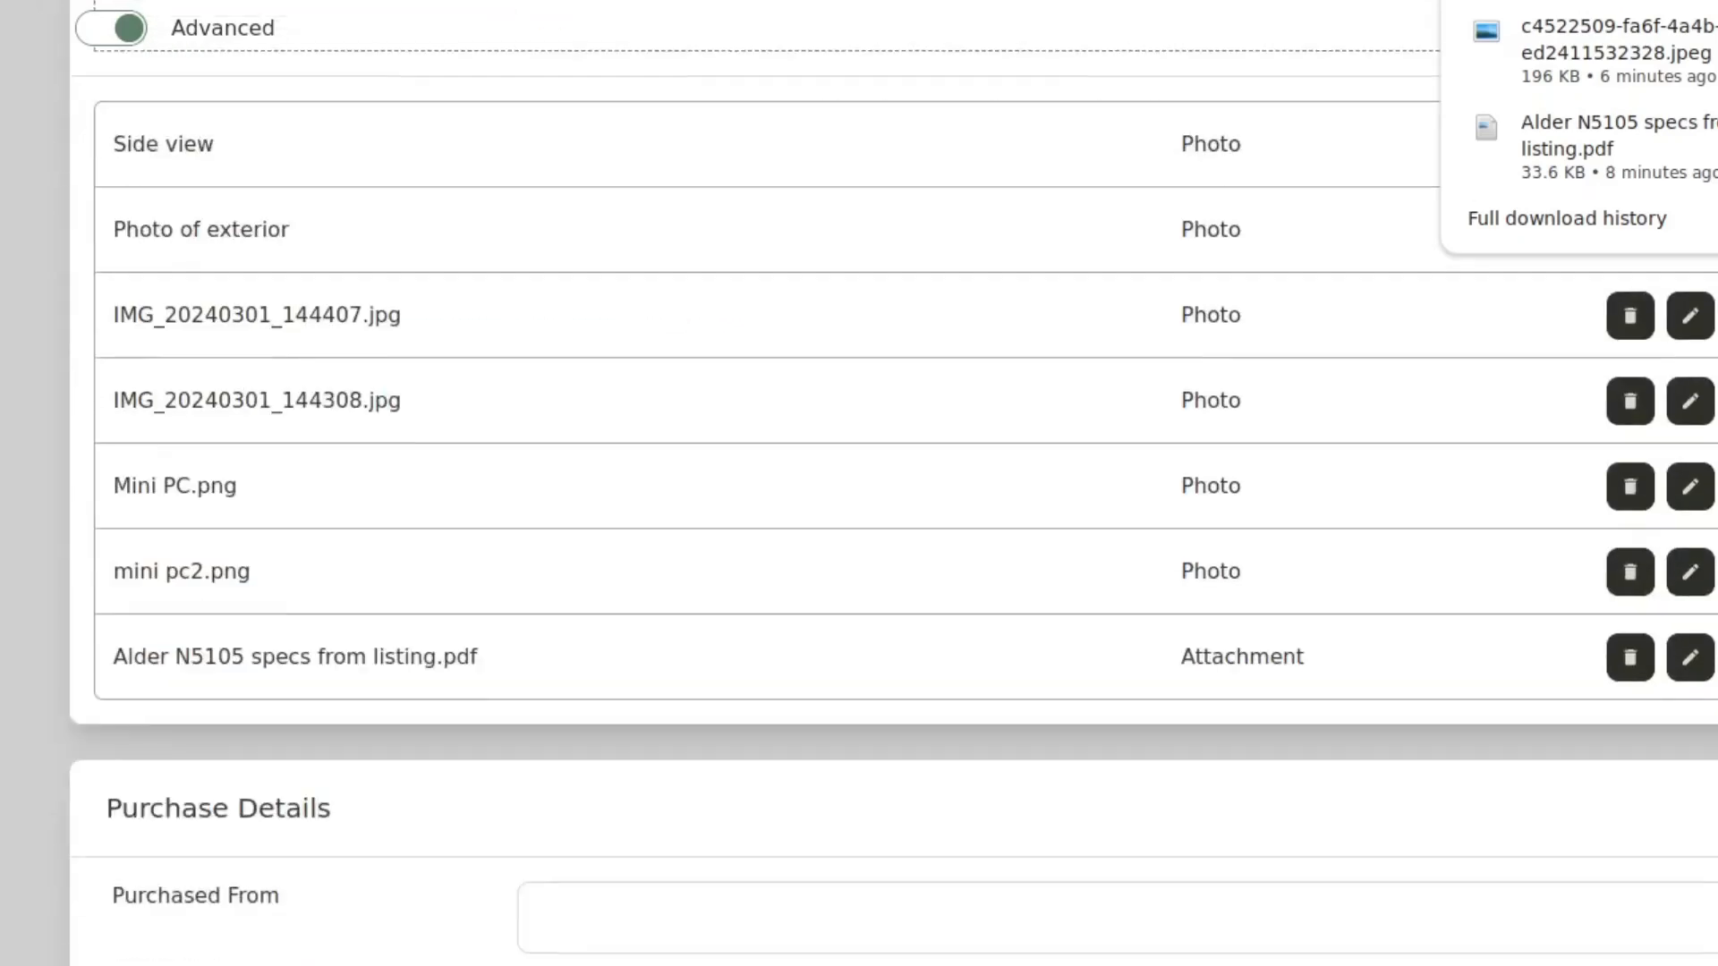
Retitle the "Alder N5105 specs from listing.pdf" attachment as "Specs sheet taken from product listing".
{"action": "scroll", "coordinate": [895, 537], "scroll_direction": "up", "scroll_amount": 2}
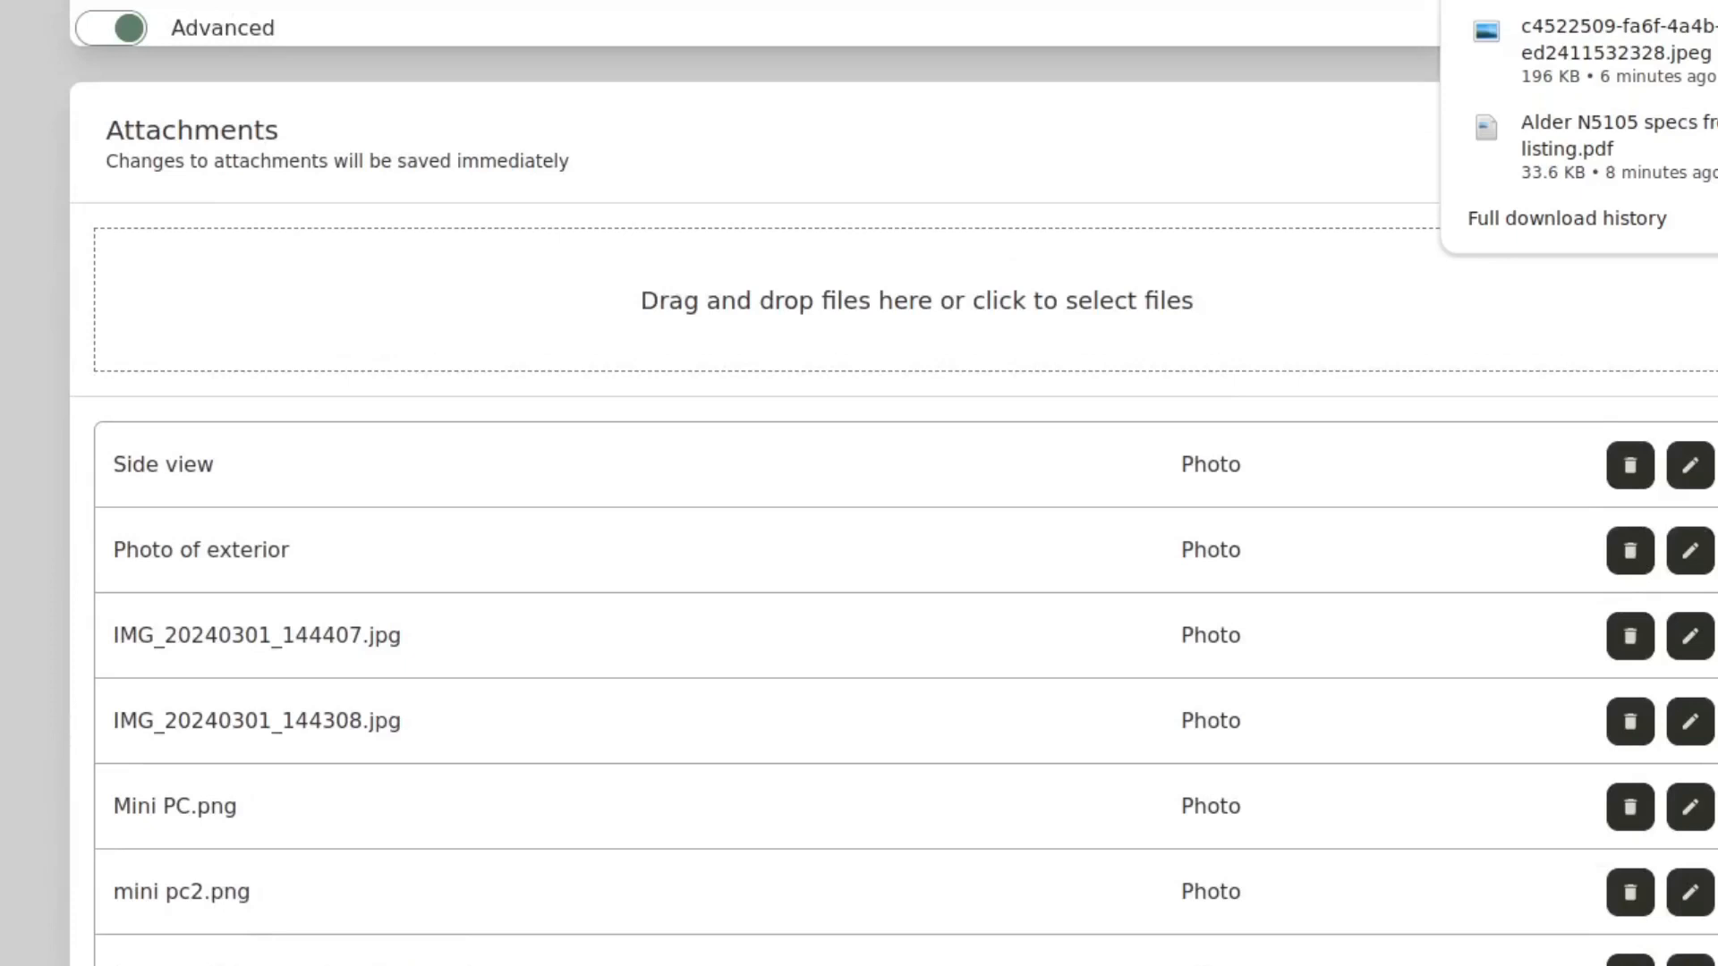
{"action": "left_click", "coordinate": [1689, 957]}
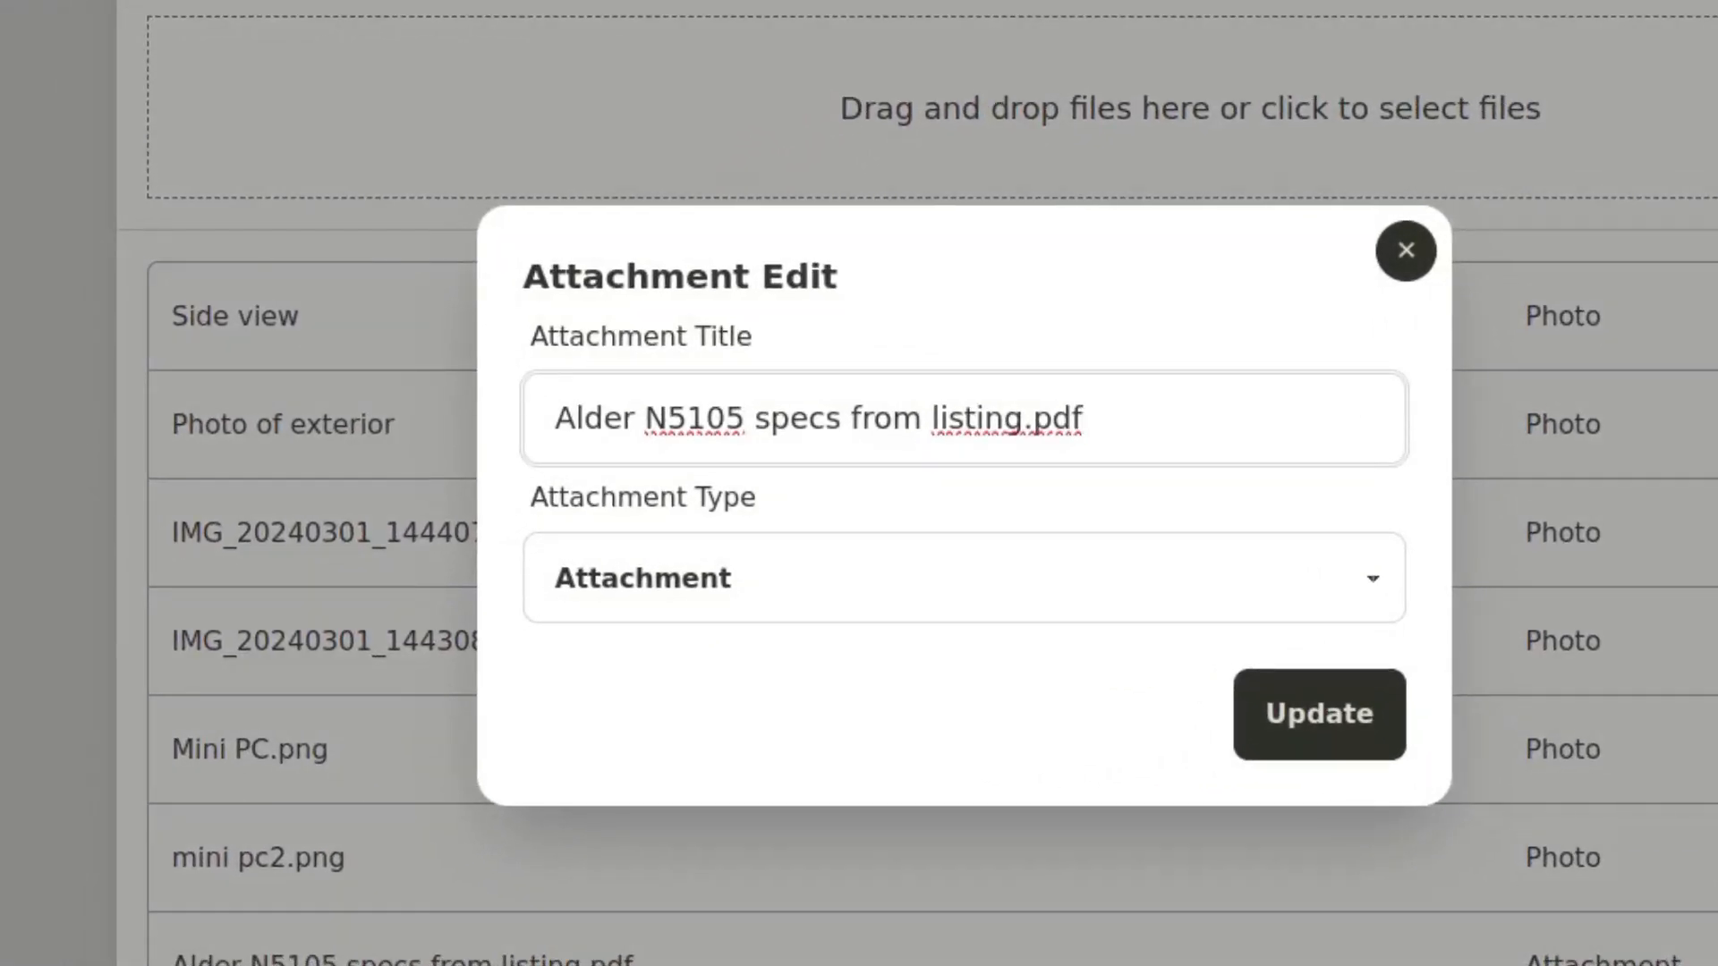
{"action": "key", "text": "ctrl+a"}
{"action": "type", "text": "Sp"}
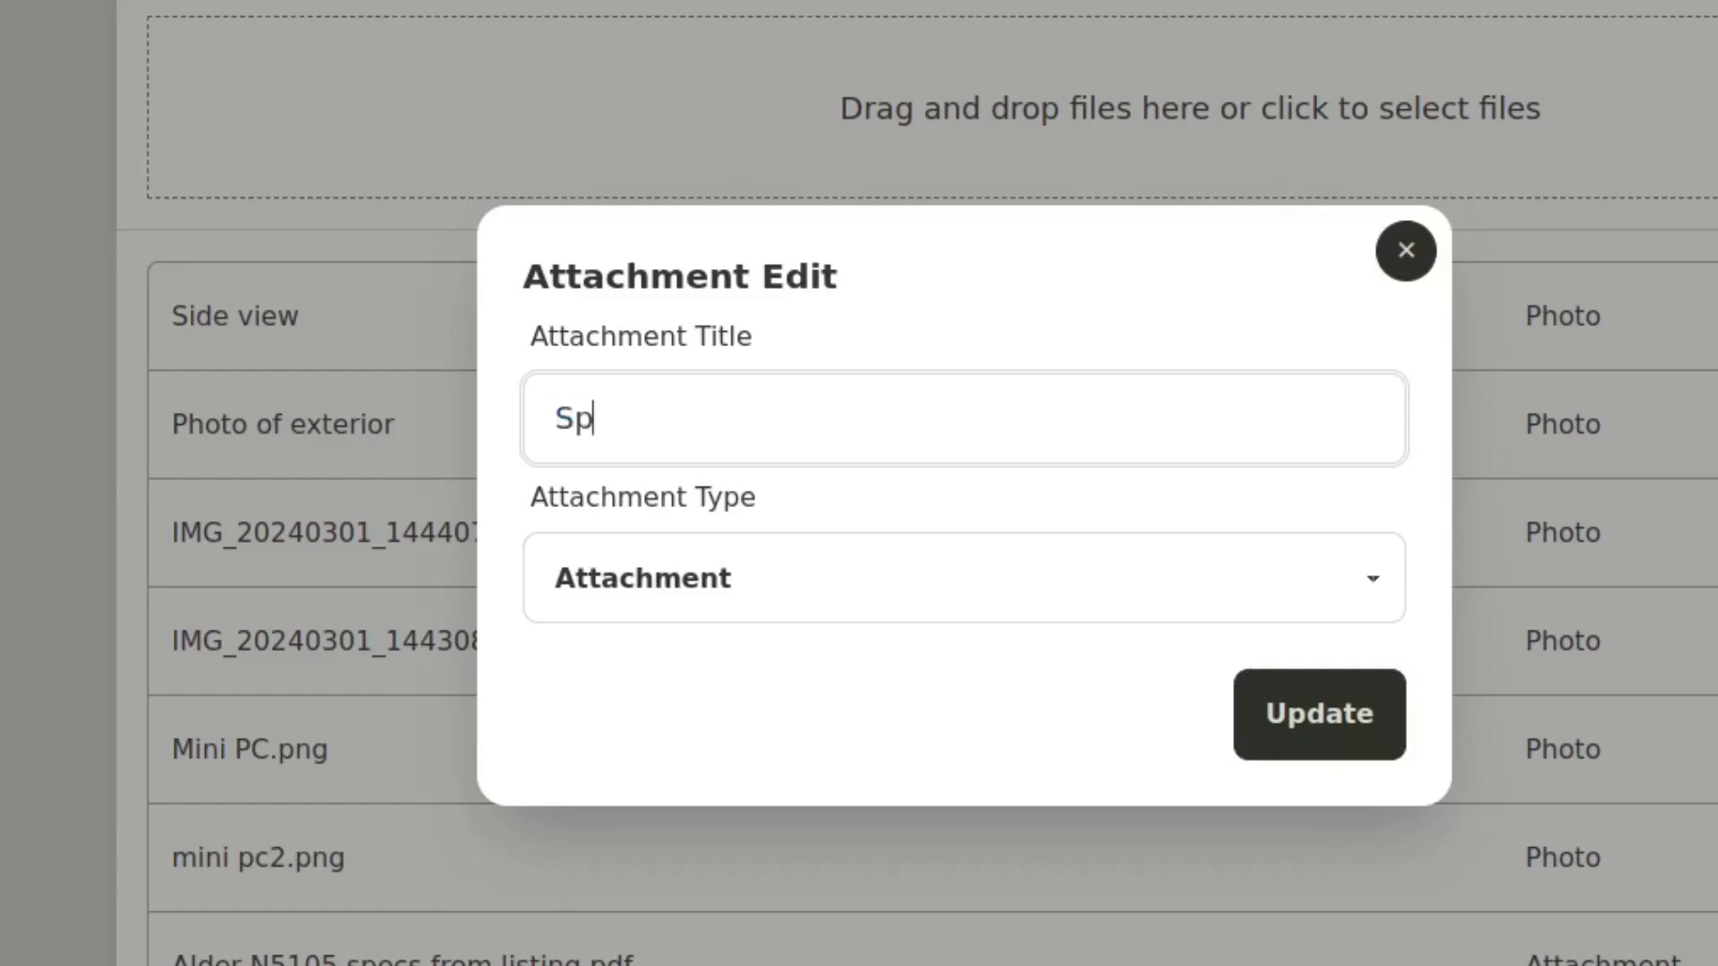
{"action": "key", "text": "BackSpace"}
{"action": "type", "text": "pecsx"}
{"action": "key", "text": "BackSpace"}
{"action": "key", "text": "BackSpace"}
{"action": "type", "text": "sheet taken from product listing"}
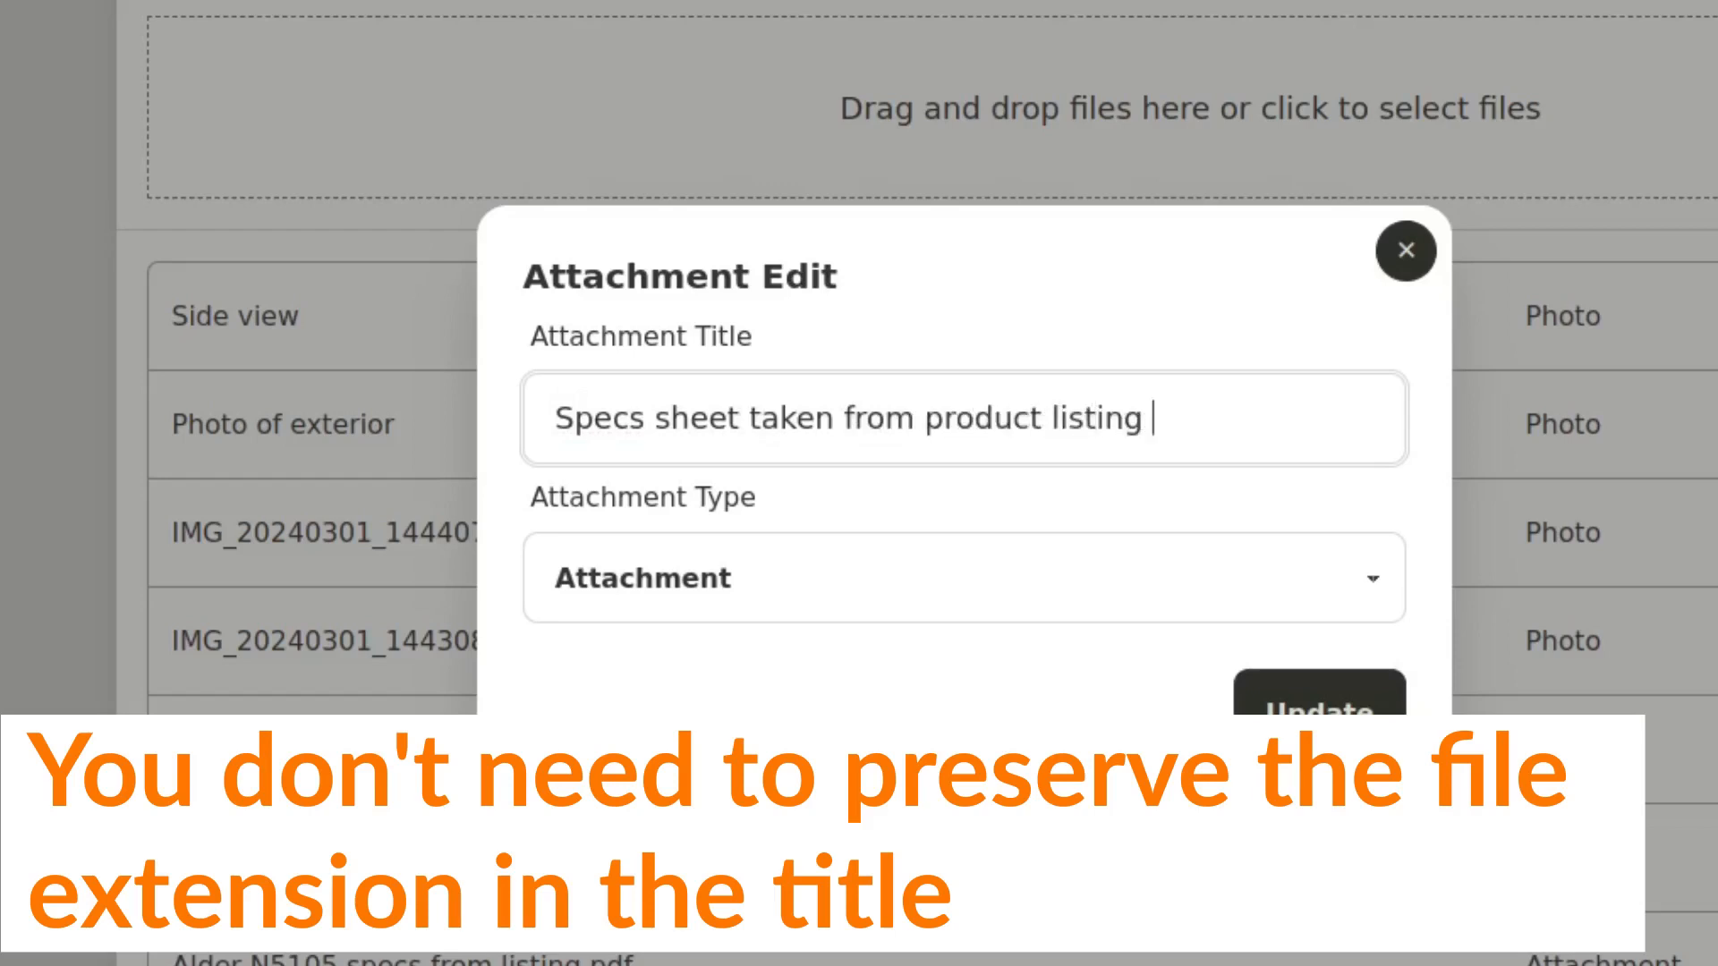
Review the available attachment types, keep the specs sheet's type as Attachment, and update it.
{"action": "left_click", "coordinate": [965, 578]}
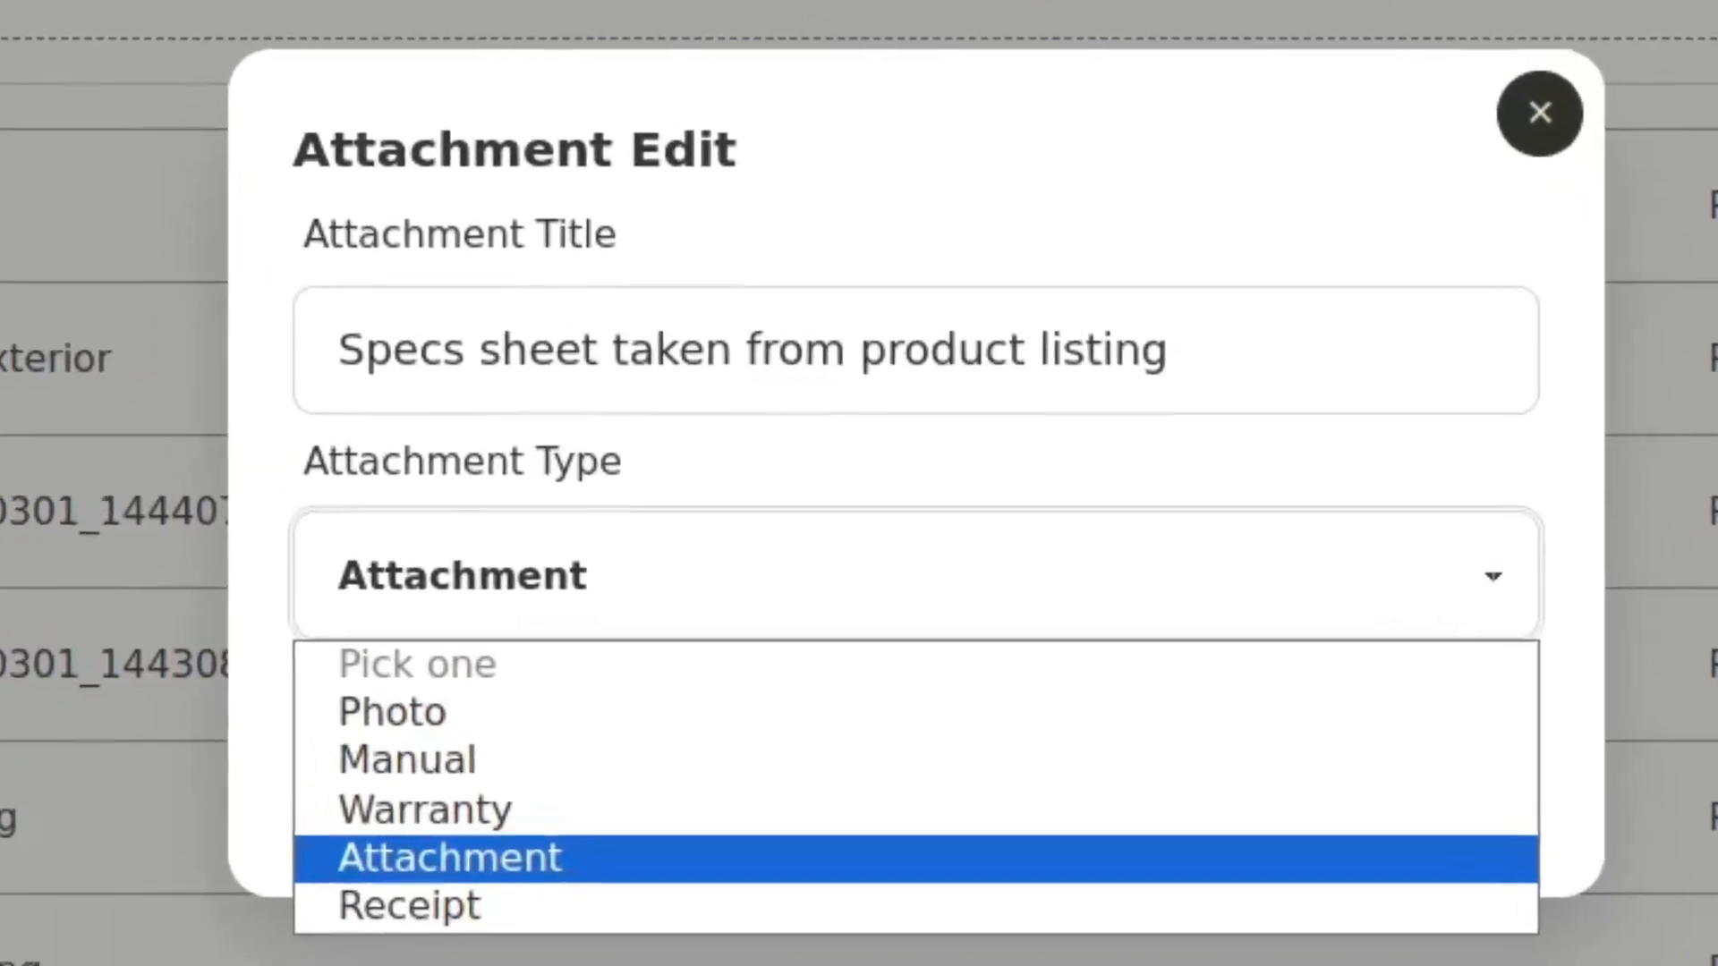
{"action": "key", "text": "Up"}
{"action": "key", "text": "Up"}
{"action": "key", "text": "Up"}
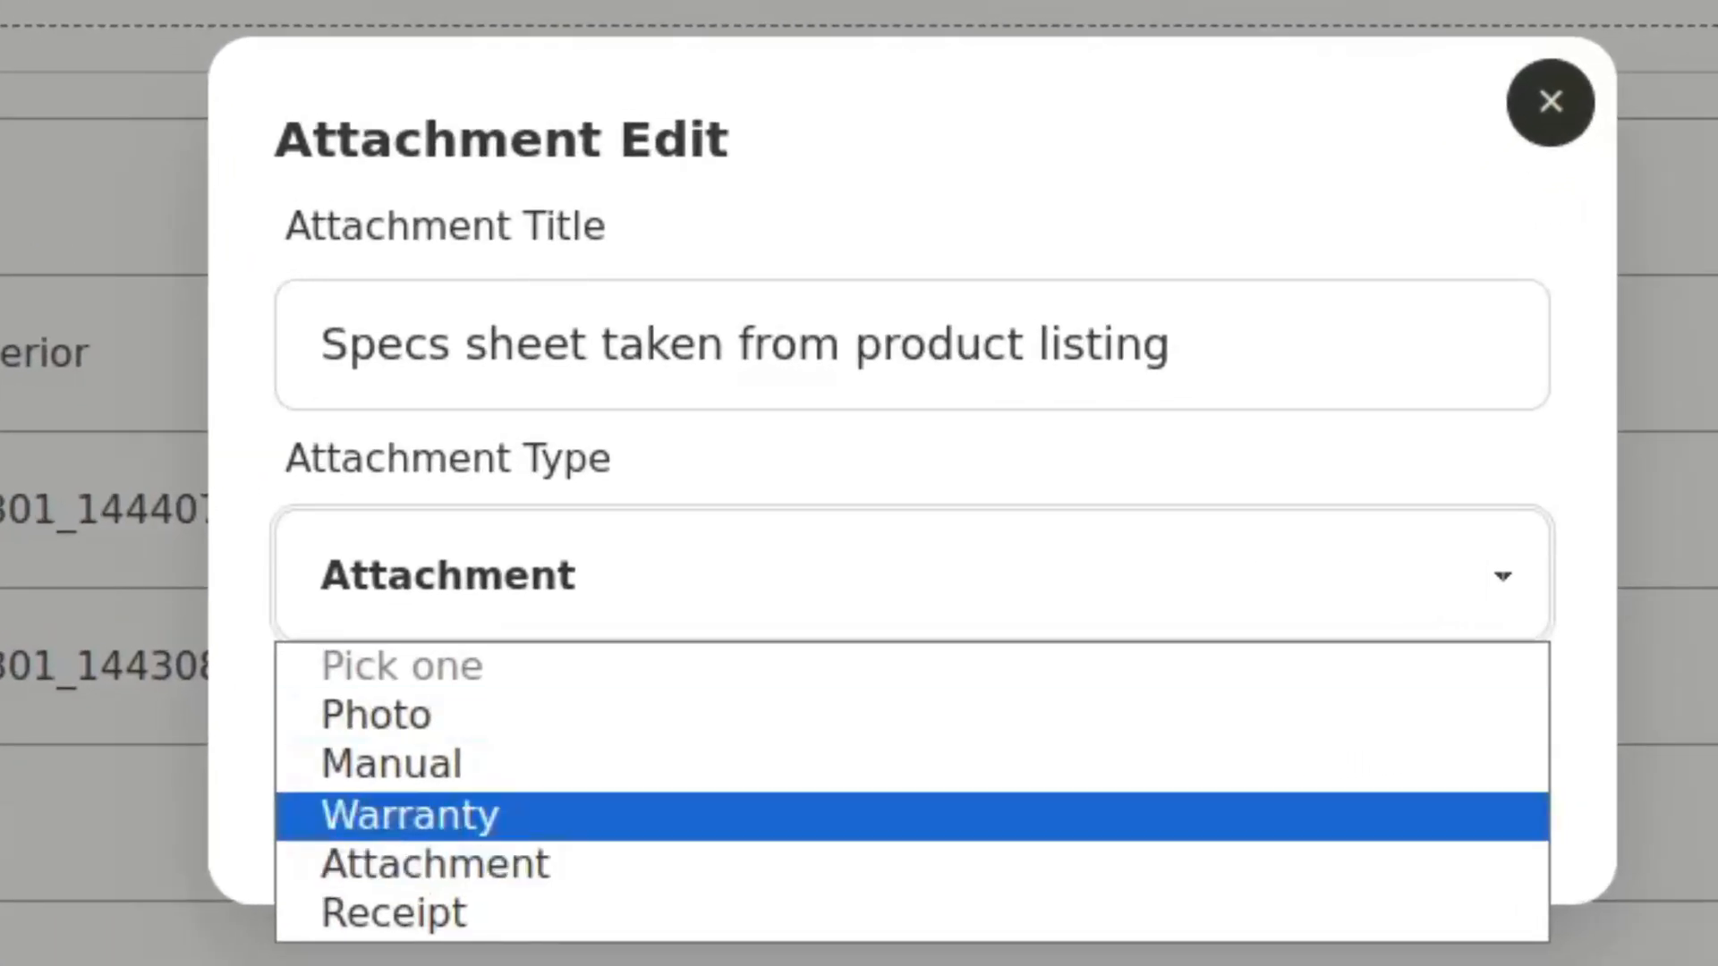
{"action": "key", "text": "Down"}
{"action": "key", "text": "Down"}
{"action": "key", "text": "Down"}
{"action": "key", "text": "Return"}
{"action": "key", "text": "Tab"}
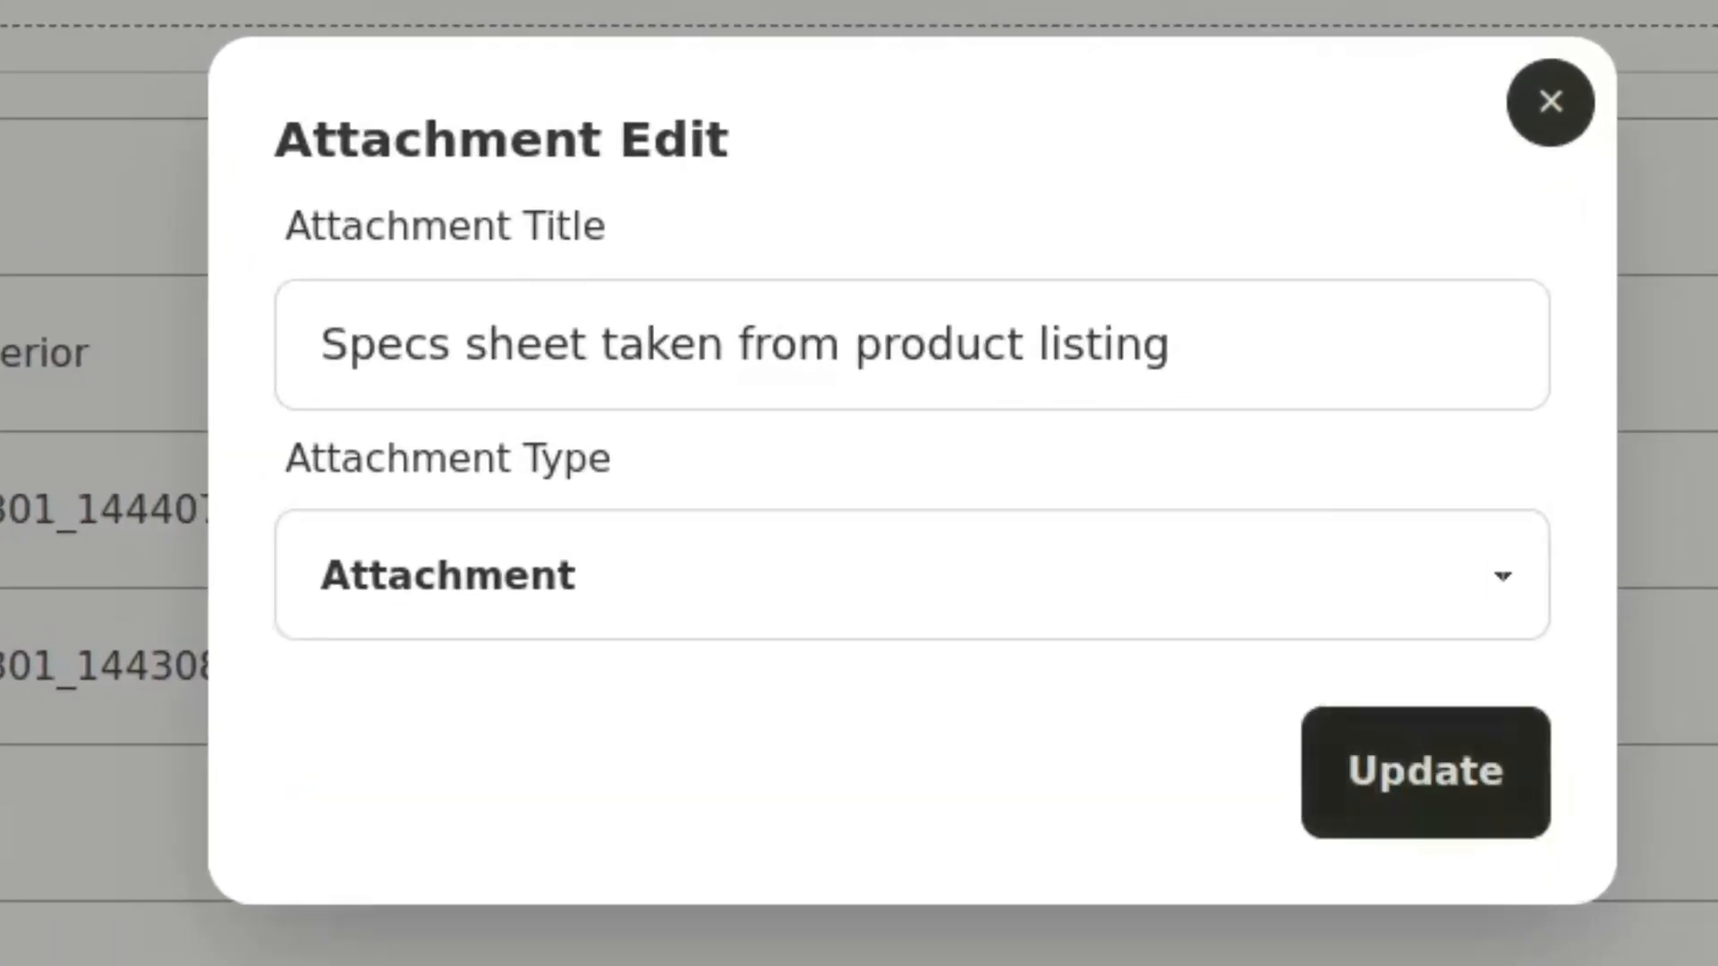
{"action": "key", "text": "Return"}
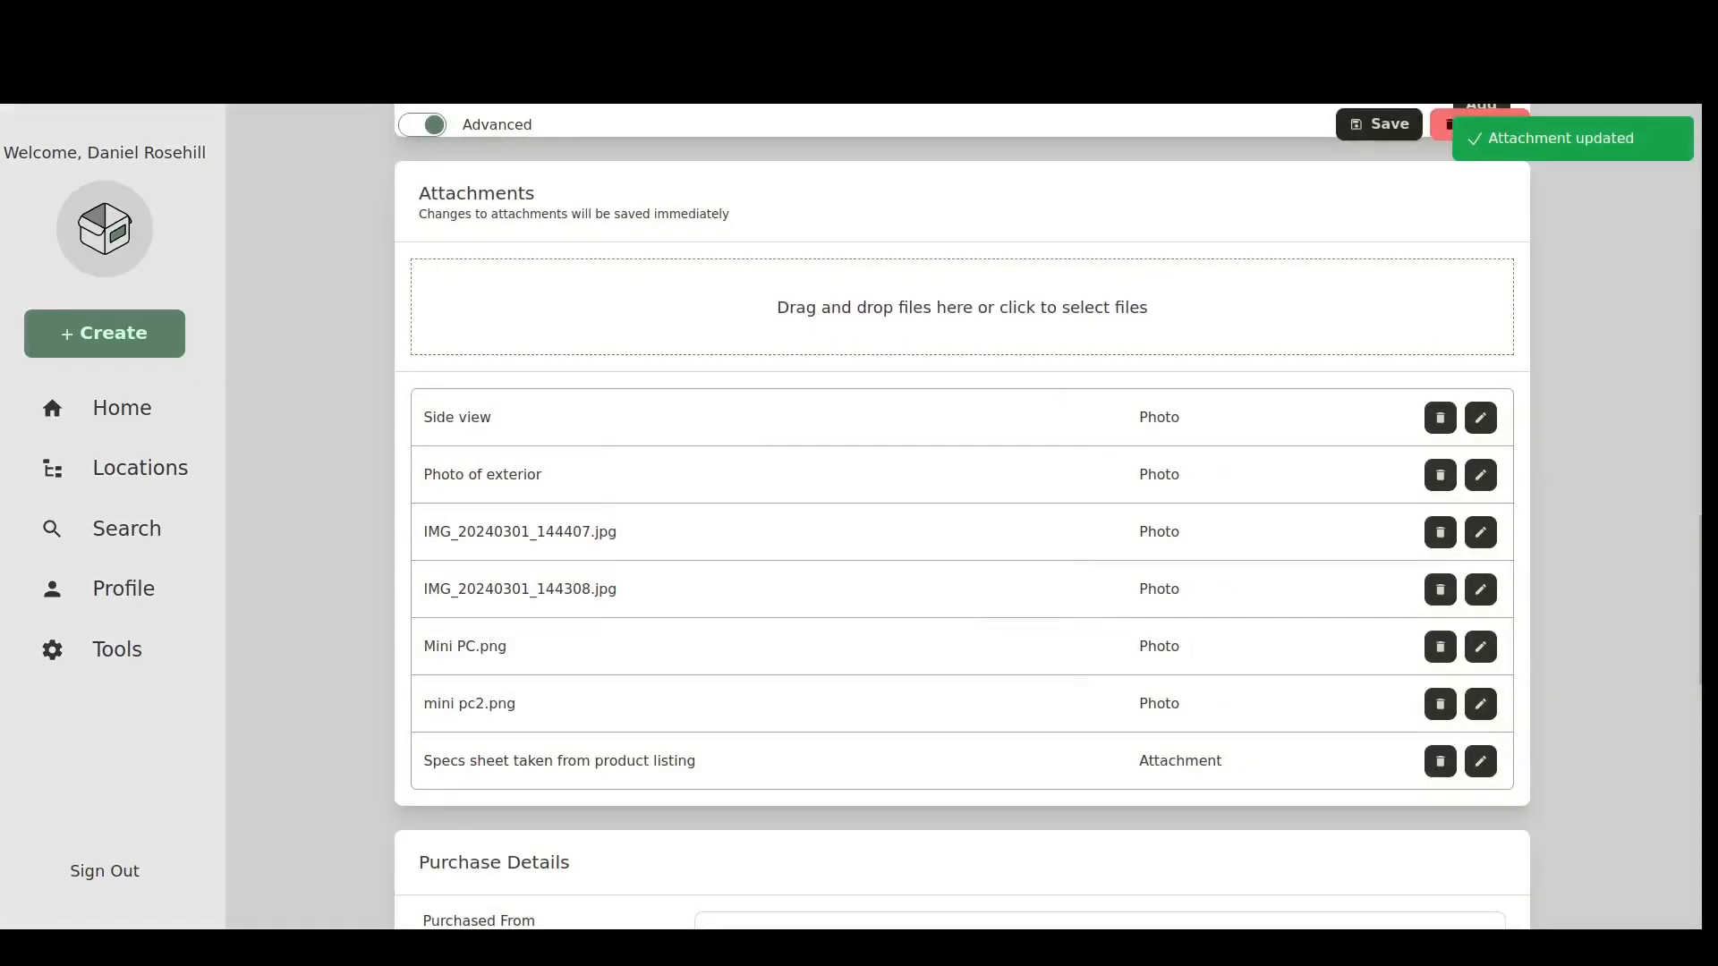
Save the item and go to the attachments in its details.
{"action": "left_click", "coordinate": [1503, 33]}
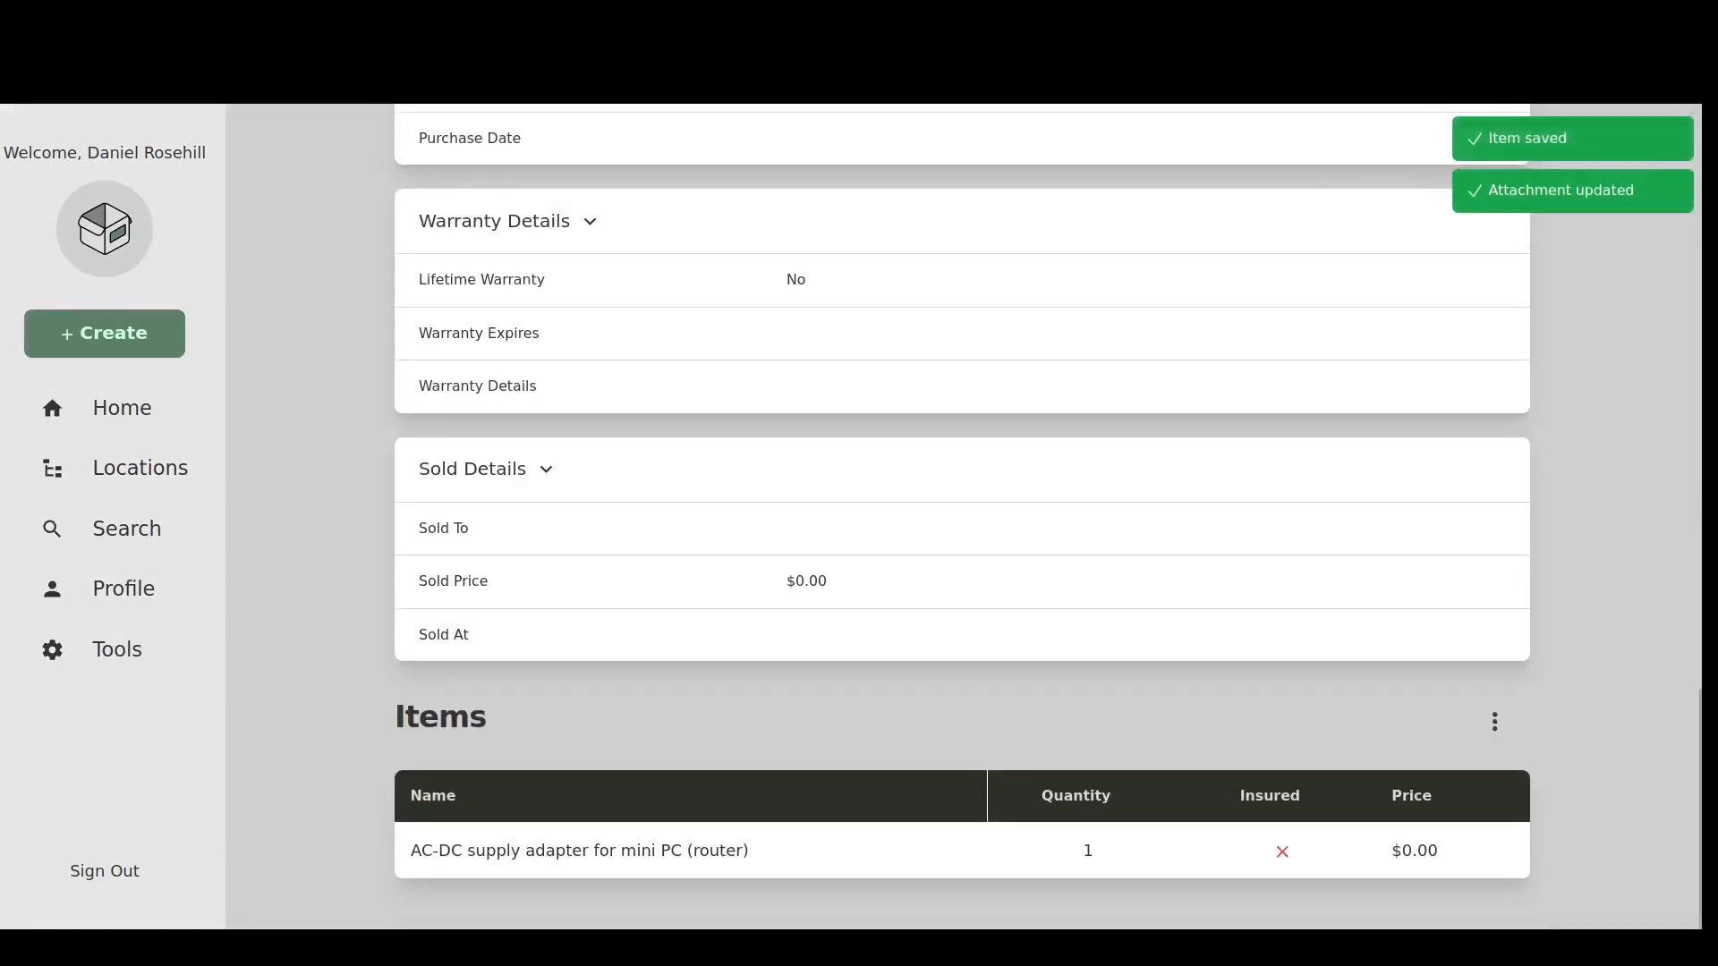
{"action": "scroll", "coordinate": [962, 519], "scroll_direction": "up", "scroll_amount": 4}
{"action": "scroll", "coordinate": [962, 519], "scroll_direction": "up", "scroll_amount": 3}
{"action": "scroll", "coordinate": [962, 519], "scroll_direction": "down", "scroll_amount": 3}
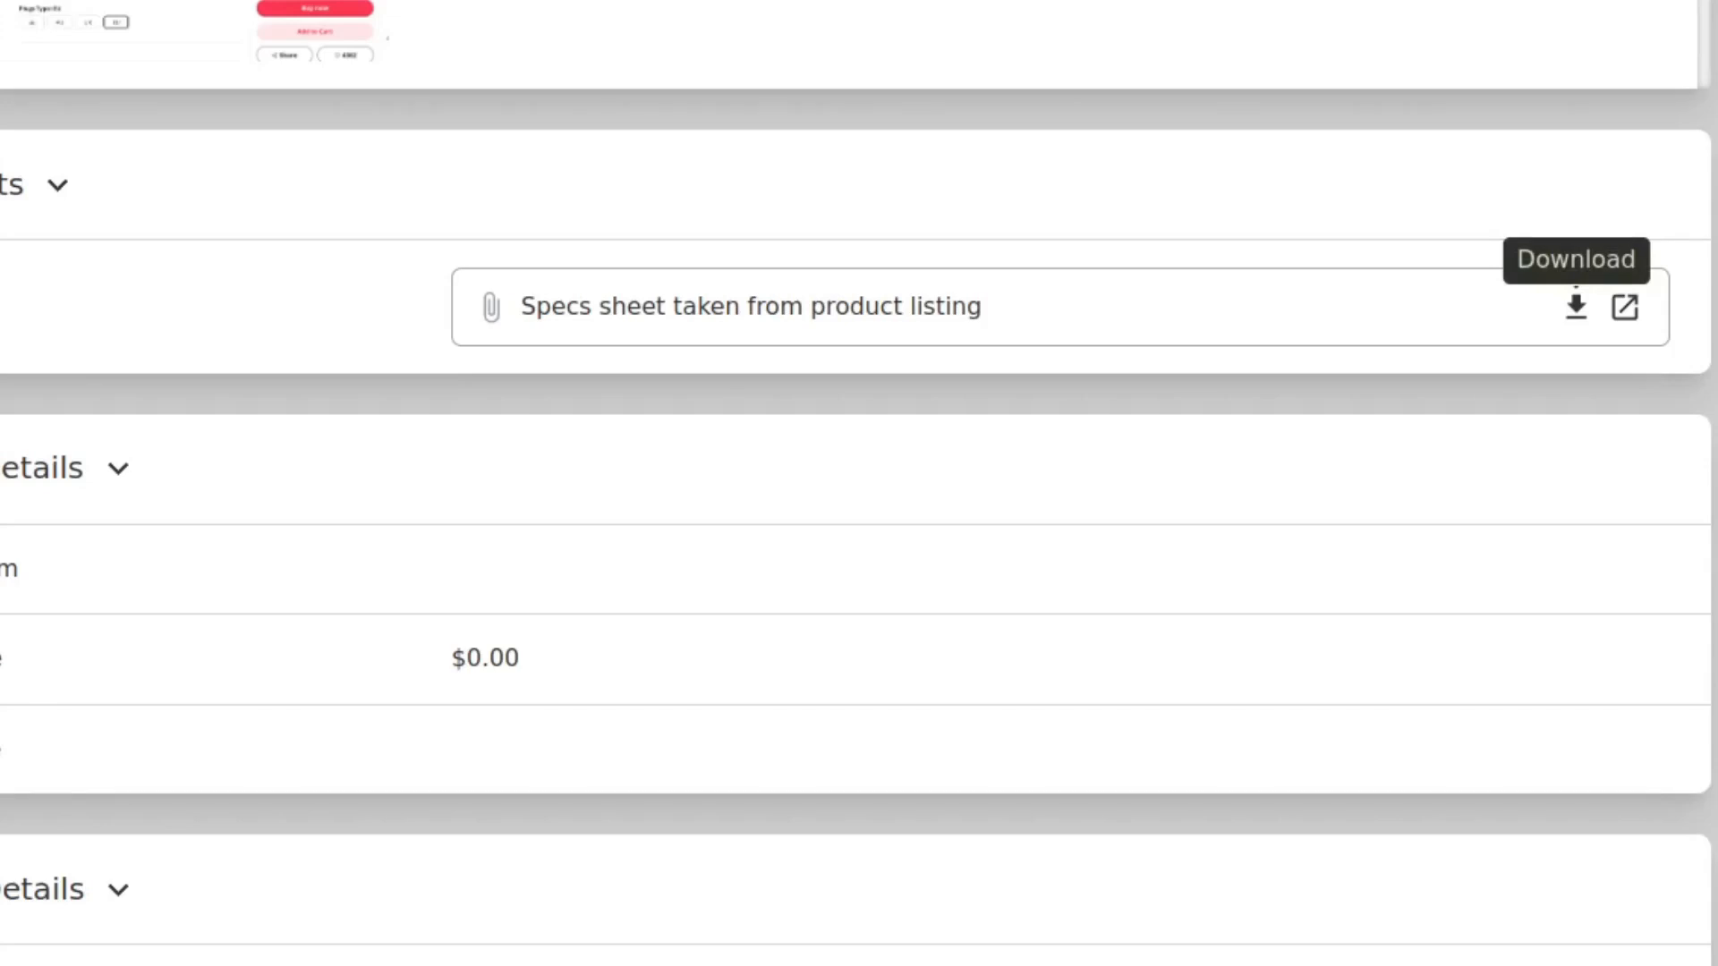
Open the "Specs sheet taken from product listing" attachment, look through the PDF, and close it.
{"action": "left_click", "coordinate": [1624, 307]}
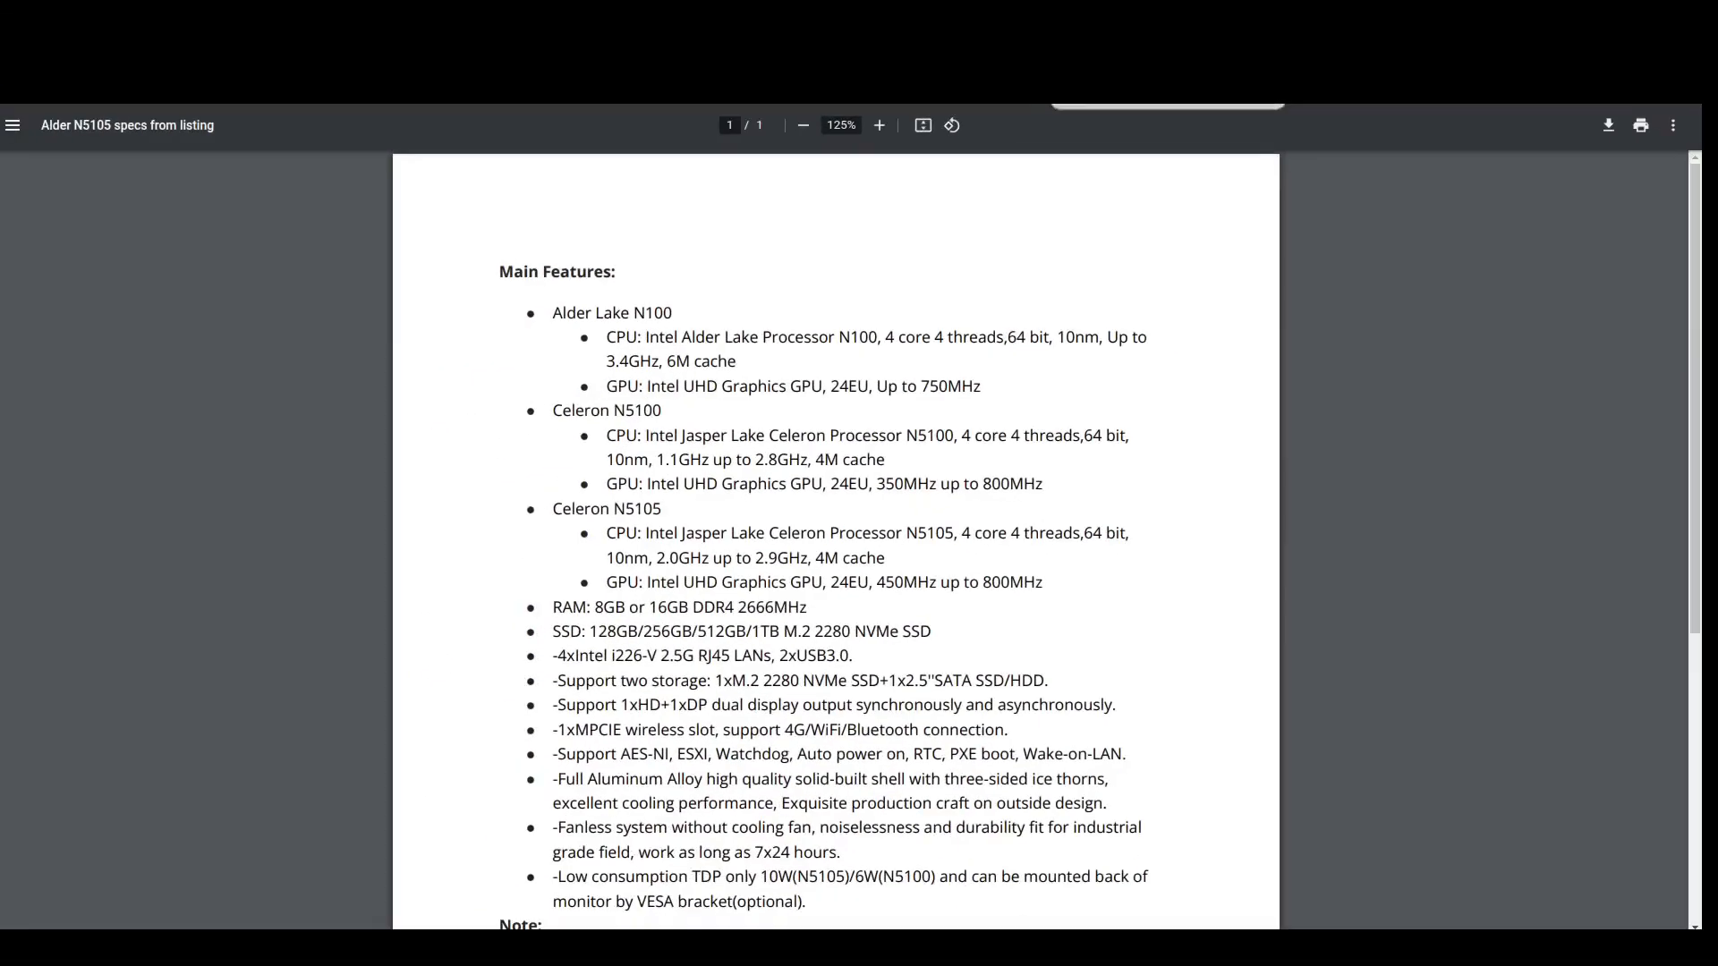
{"action": "scroll", "coordinate": [626, 537], "scroll_direction": "down", "scroll_amount": 5}
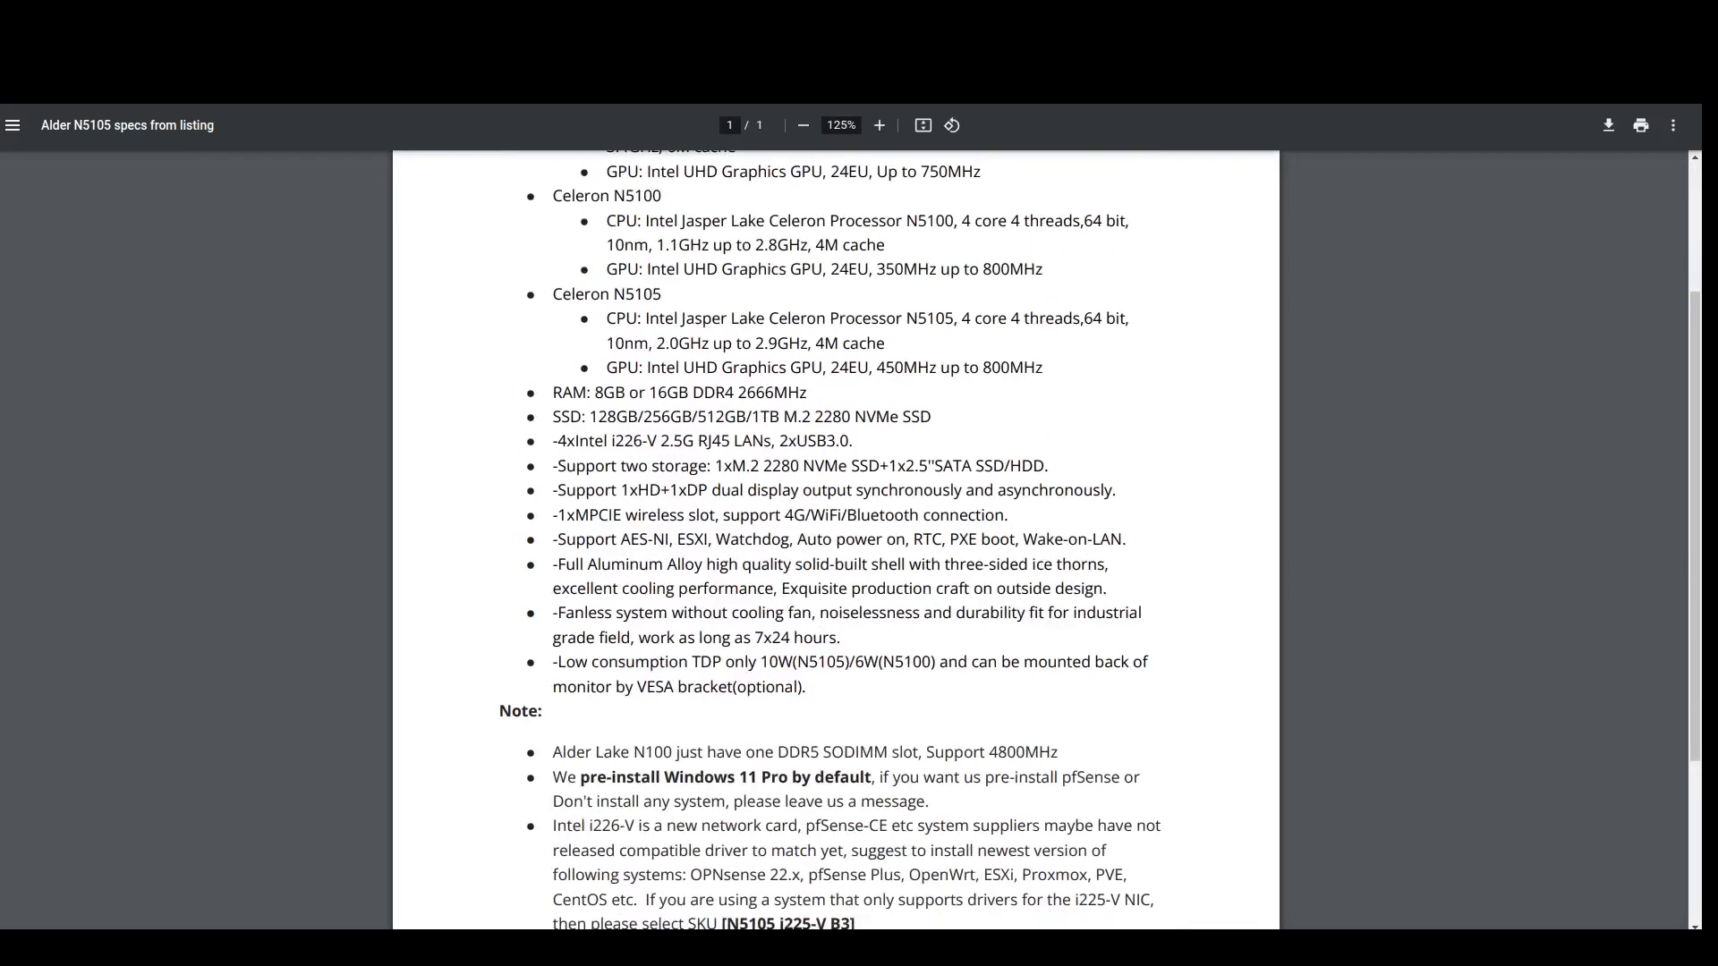
{"action": "scroll", "coordinate": [836, 541], "scroll_direction": "down", "scroll_amount": 3}
{"action": "scroll", "coordinate": [836, 540], "scroll_direction": "up", "scroll_amount": 5}
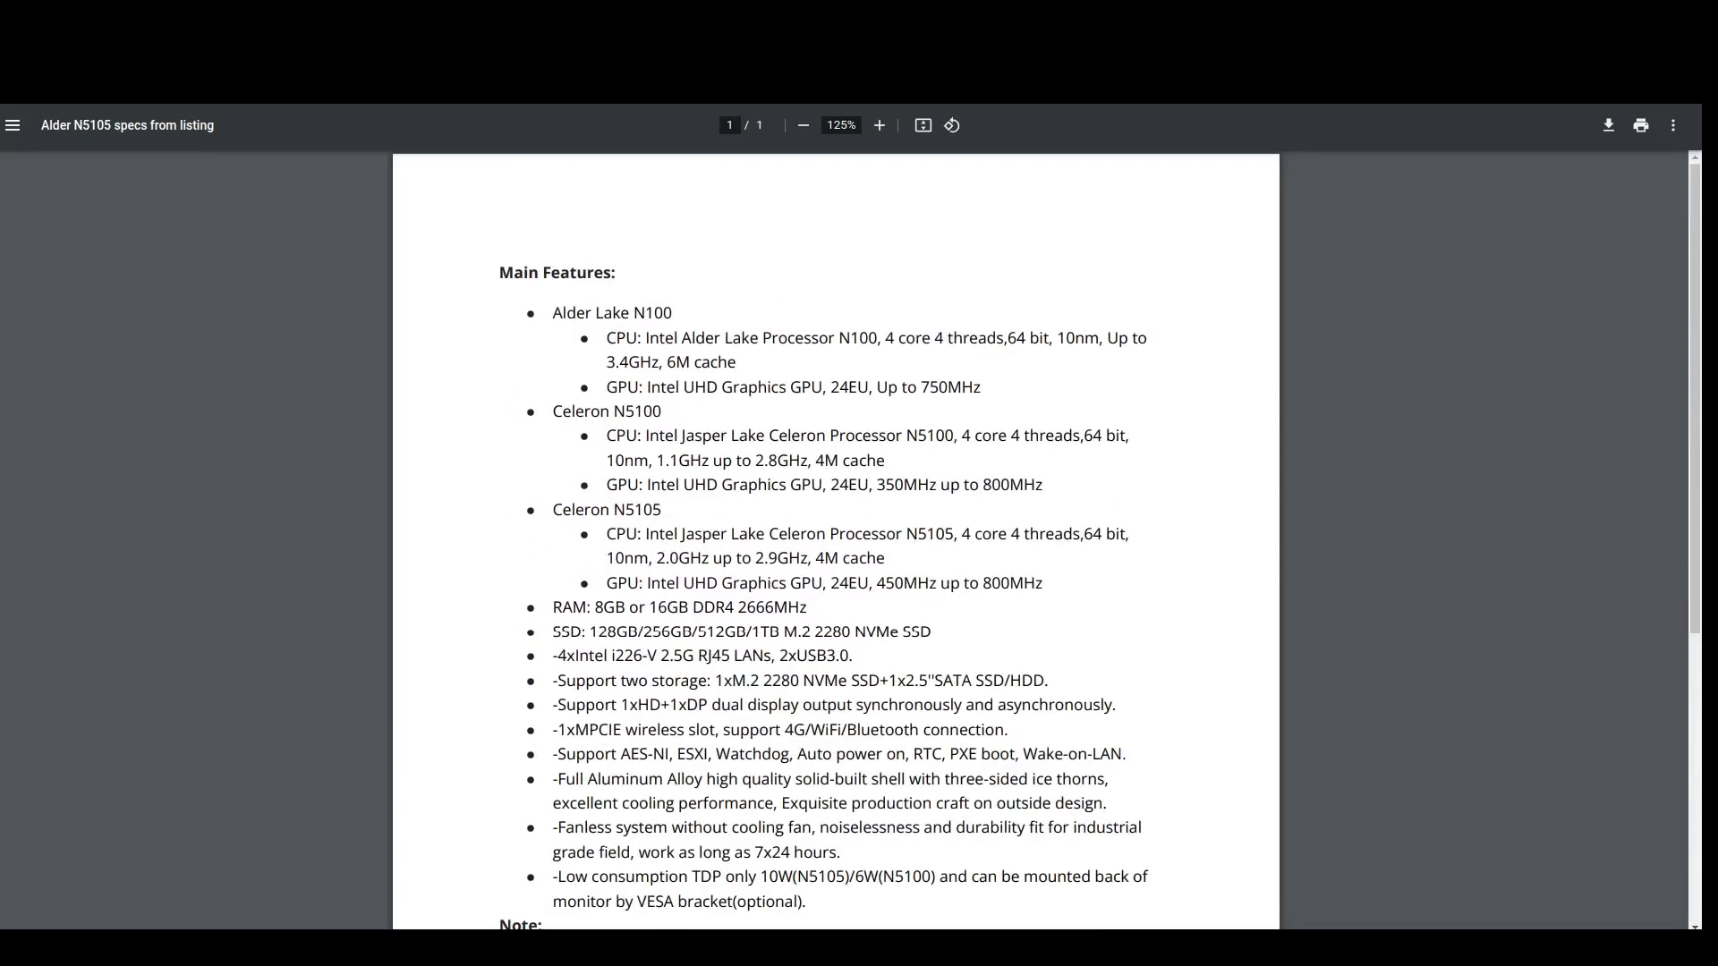
{"action": "key", "text": "ctrl+w"}
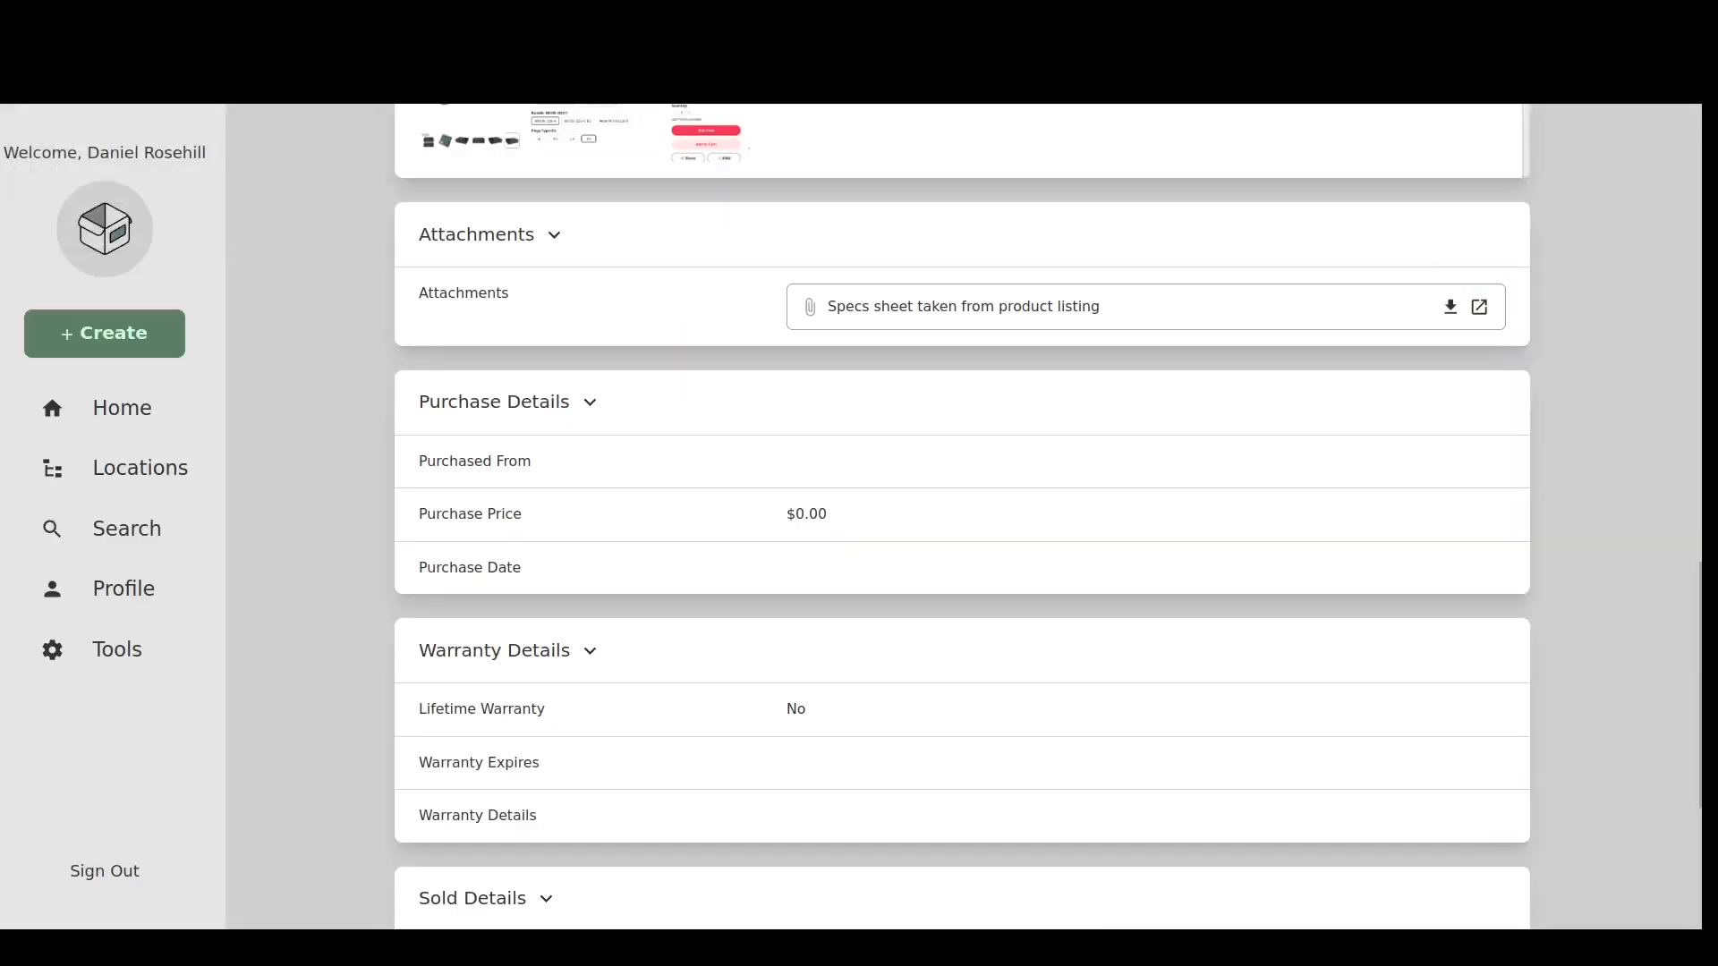
Reopen the Mini PC for router item for editing and delete its "Specs sheet taken from product listing" attachment.
{"action": "scroll", "coordinate": [1488, 492], "scroll_direction": "up", "scroll_amount": 6}
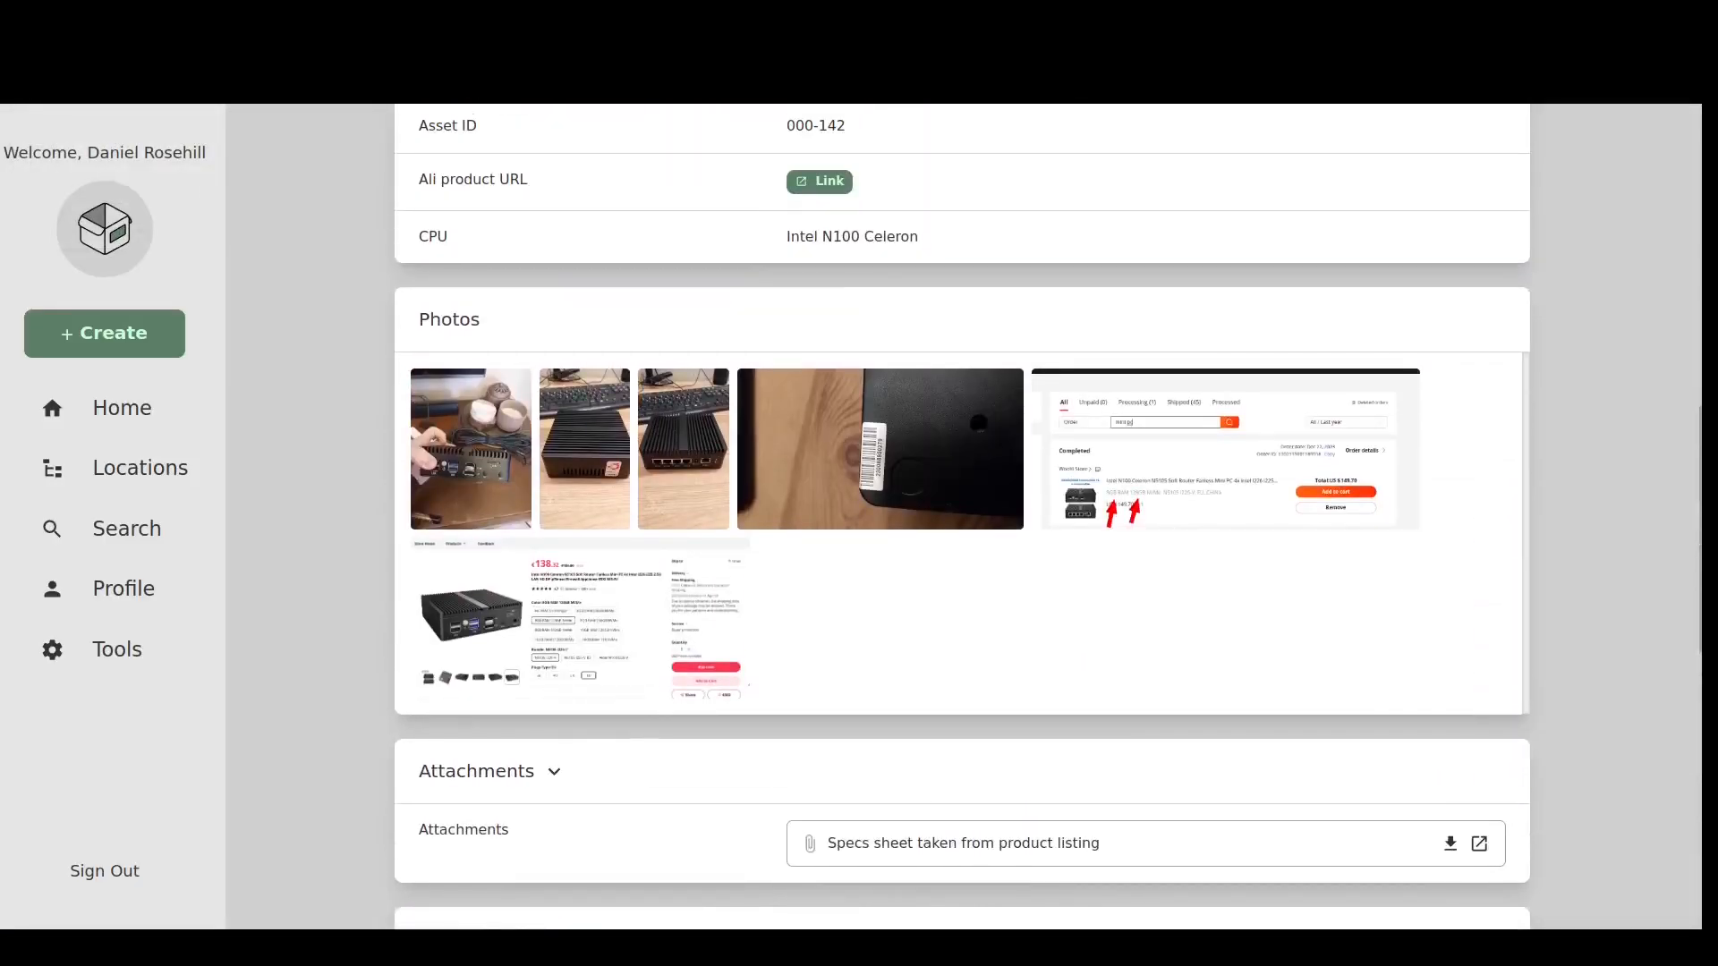
{"action": "scroll", "coordinate": [962, 517], "scroll_direction": "down", "scroll_amount": 2}
{"action": "scroll", "coordinate": [962, 517], "scroll_direction": "up", "scroll_amount": 10}
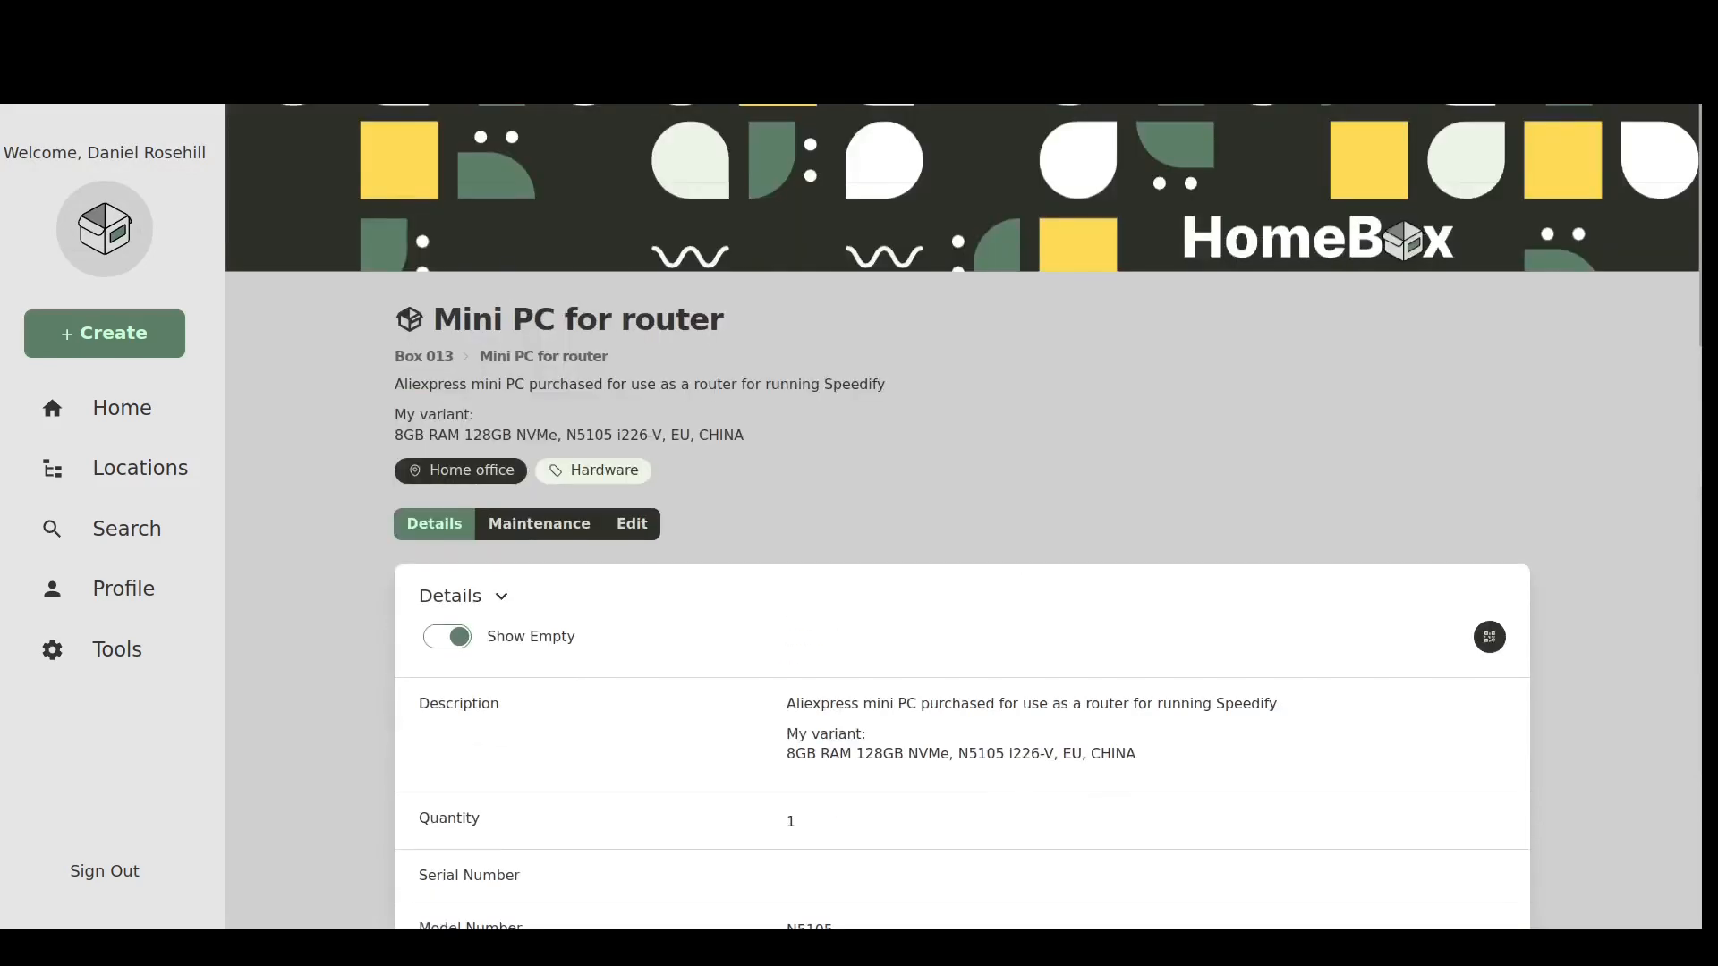
{"action": "left_click", "coordinate": [631, 523]}
{"action": "scroll", "coordinate": [962, 516], "scroll_direction": "down", "scroll_amount": 20}
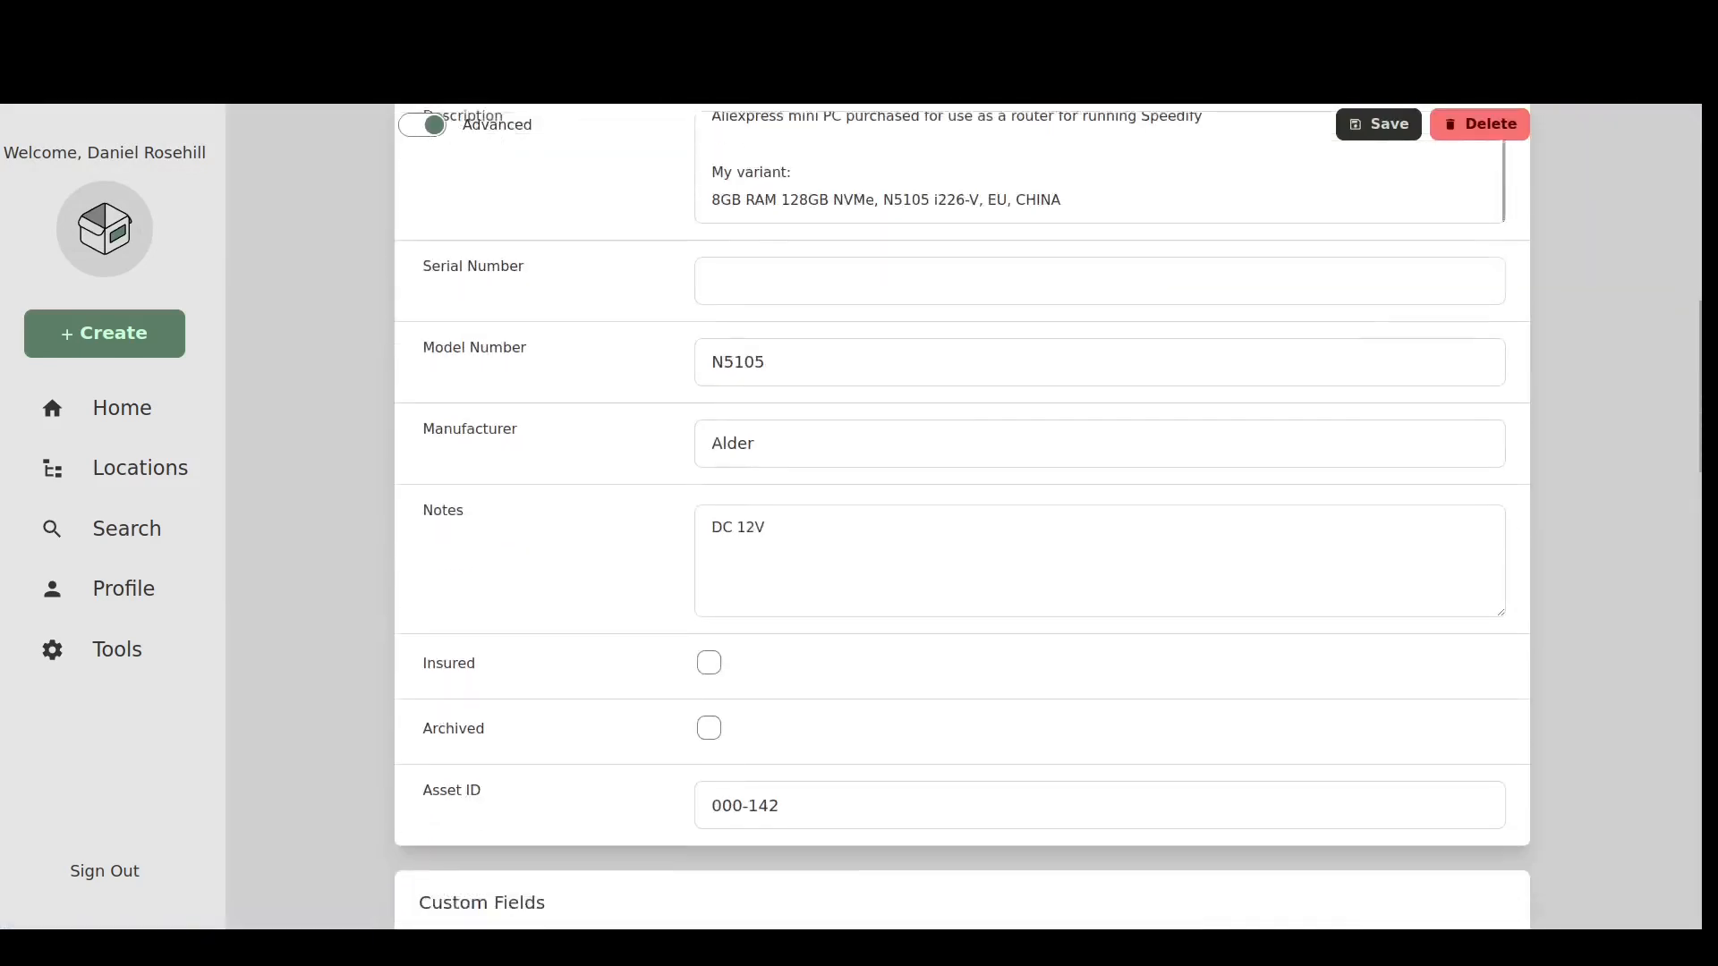
{"action": "scroll", "coordinate": [962, 517], "scroll_direction": "down", "scroll_amount": 7}
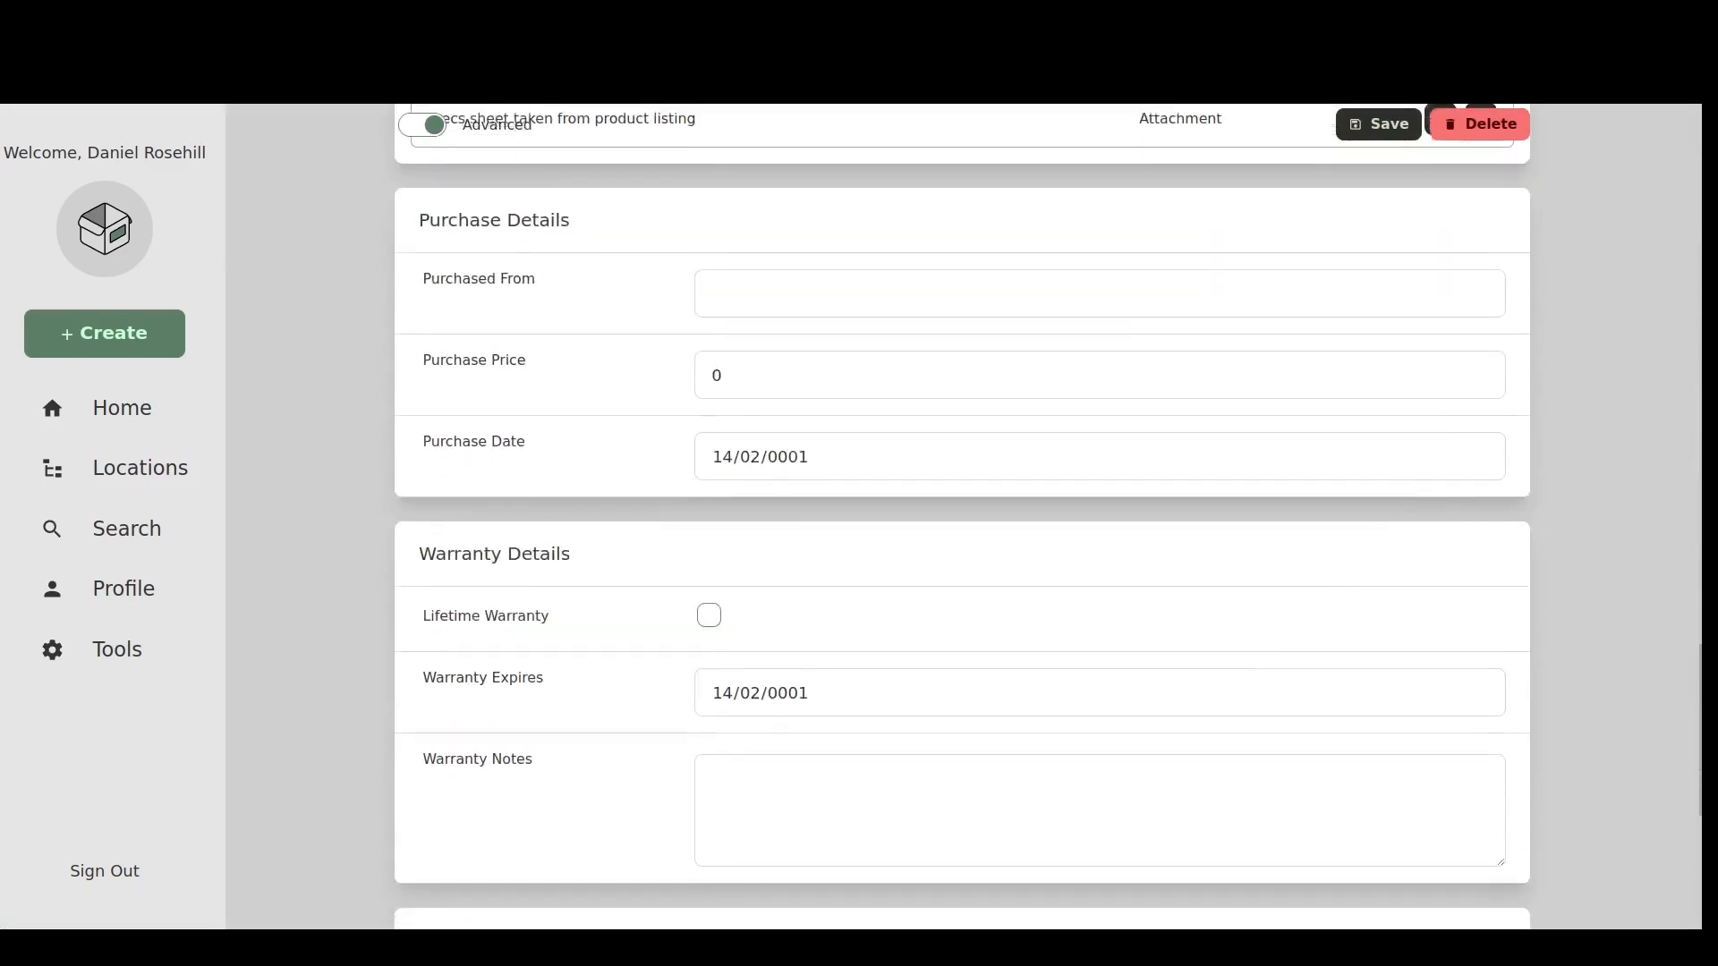
{"action": "scroll", "coordinate": [962, 517], "scroll_direction": "up", "scroll_amount": 9}
{"action": "scroll", "coordinate": [962, 516], "scroll_direction": "down", "scroll_amount": 3}
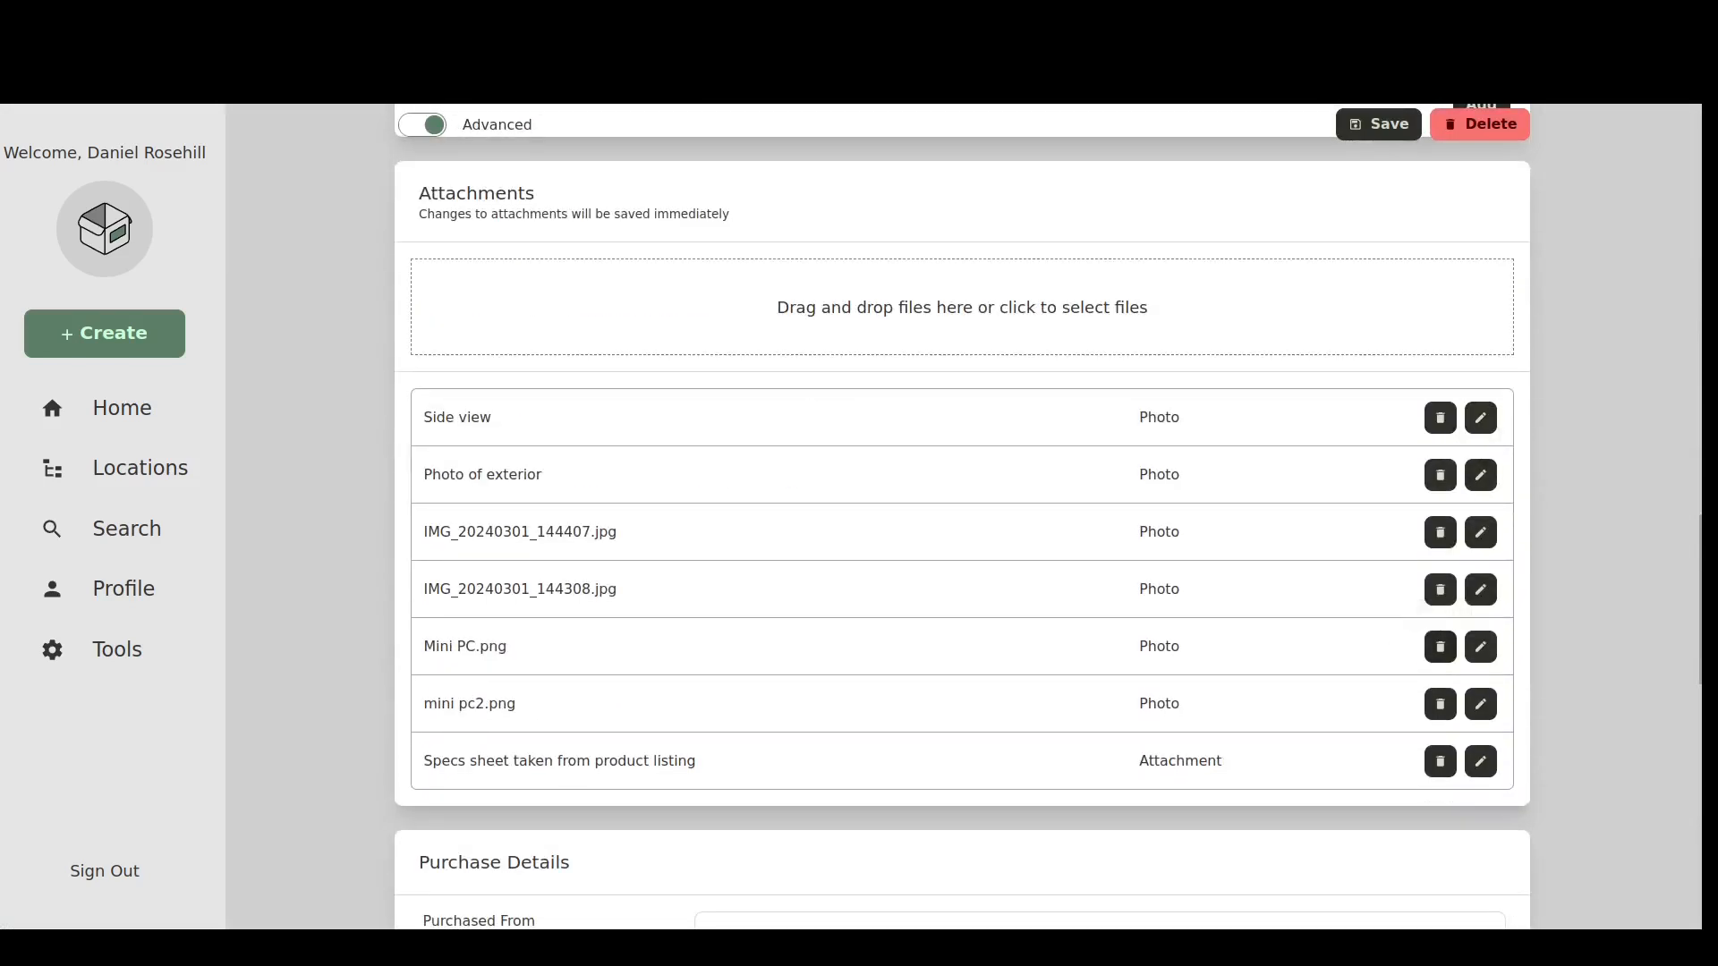
{"action": "left_click", "coordinate": [1440, 761]}
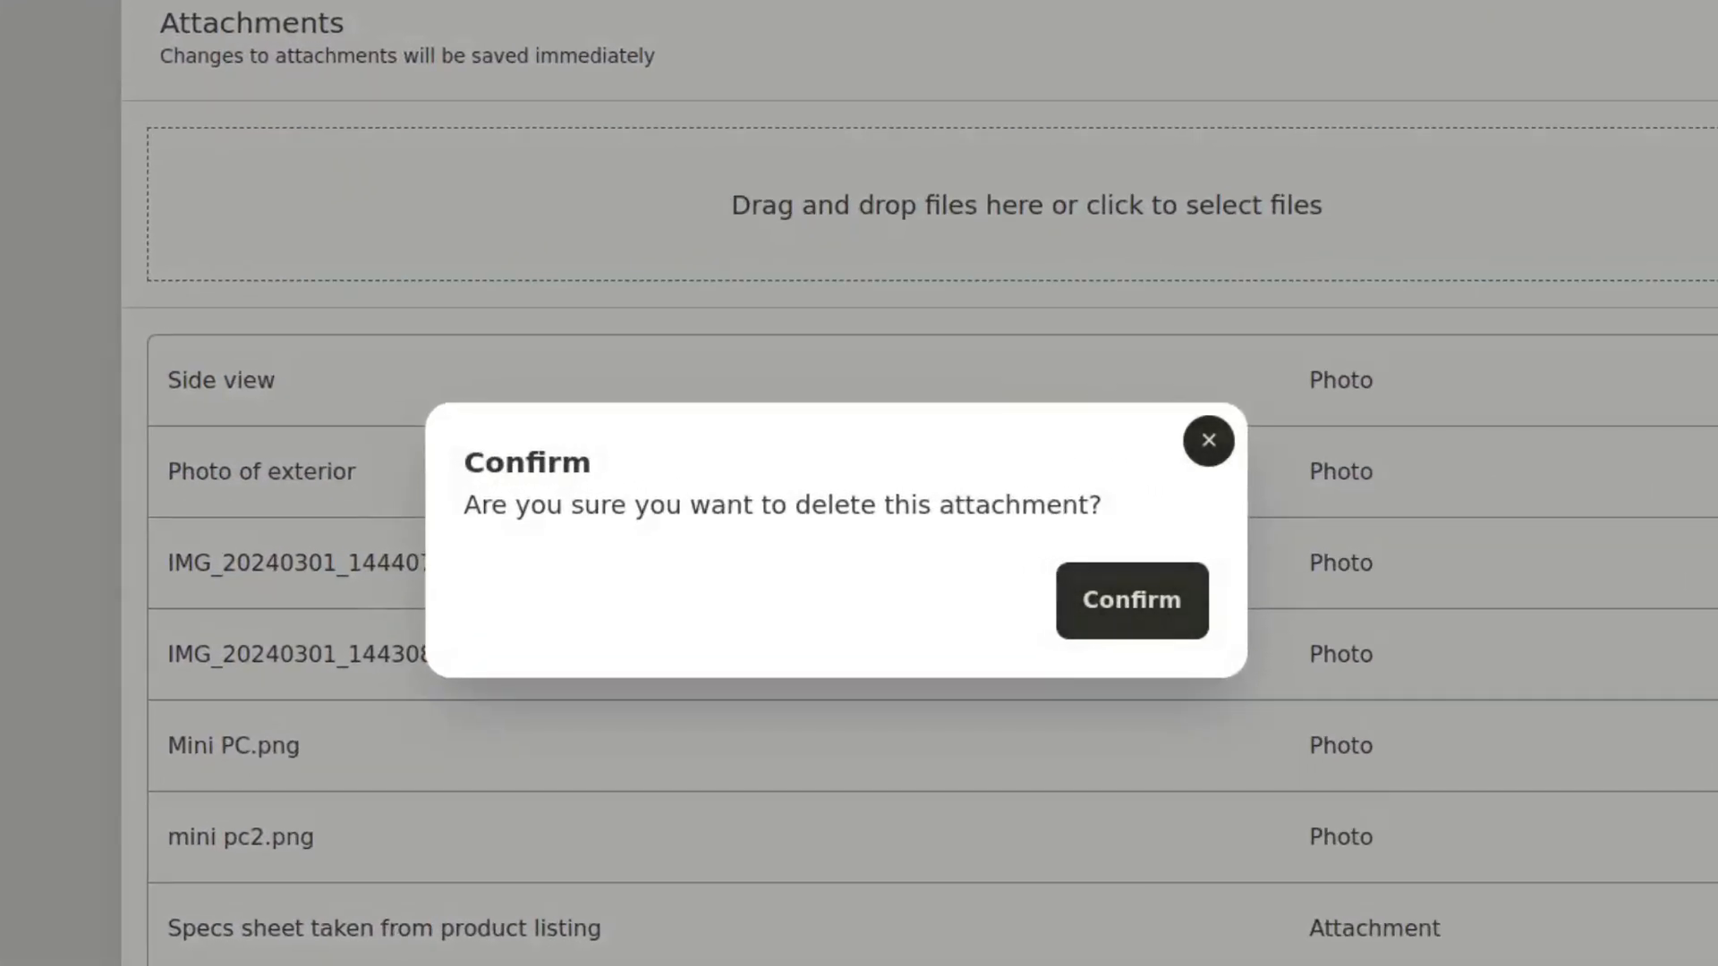
{"action": "key", "text": "Return"}
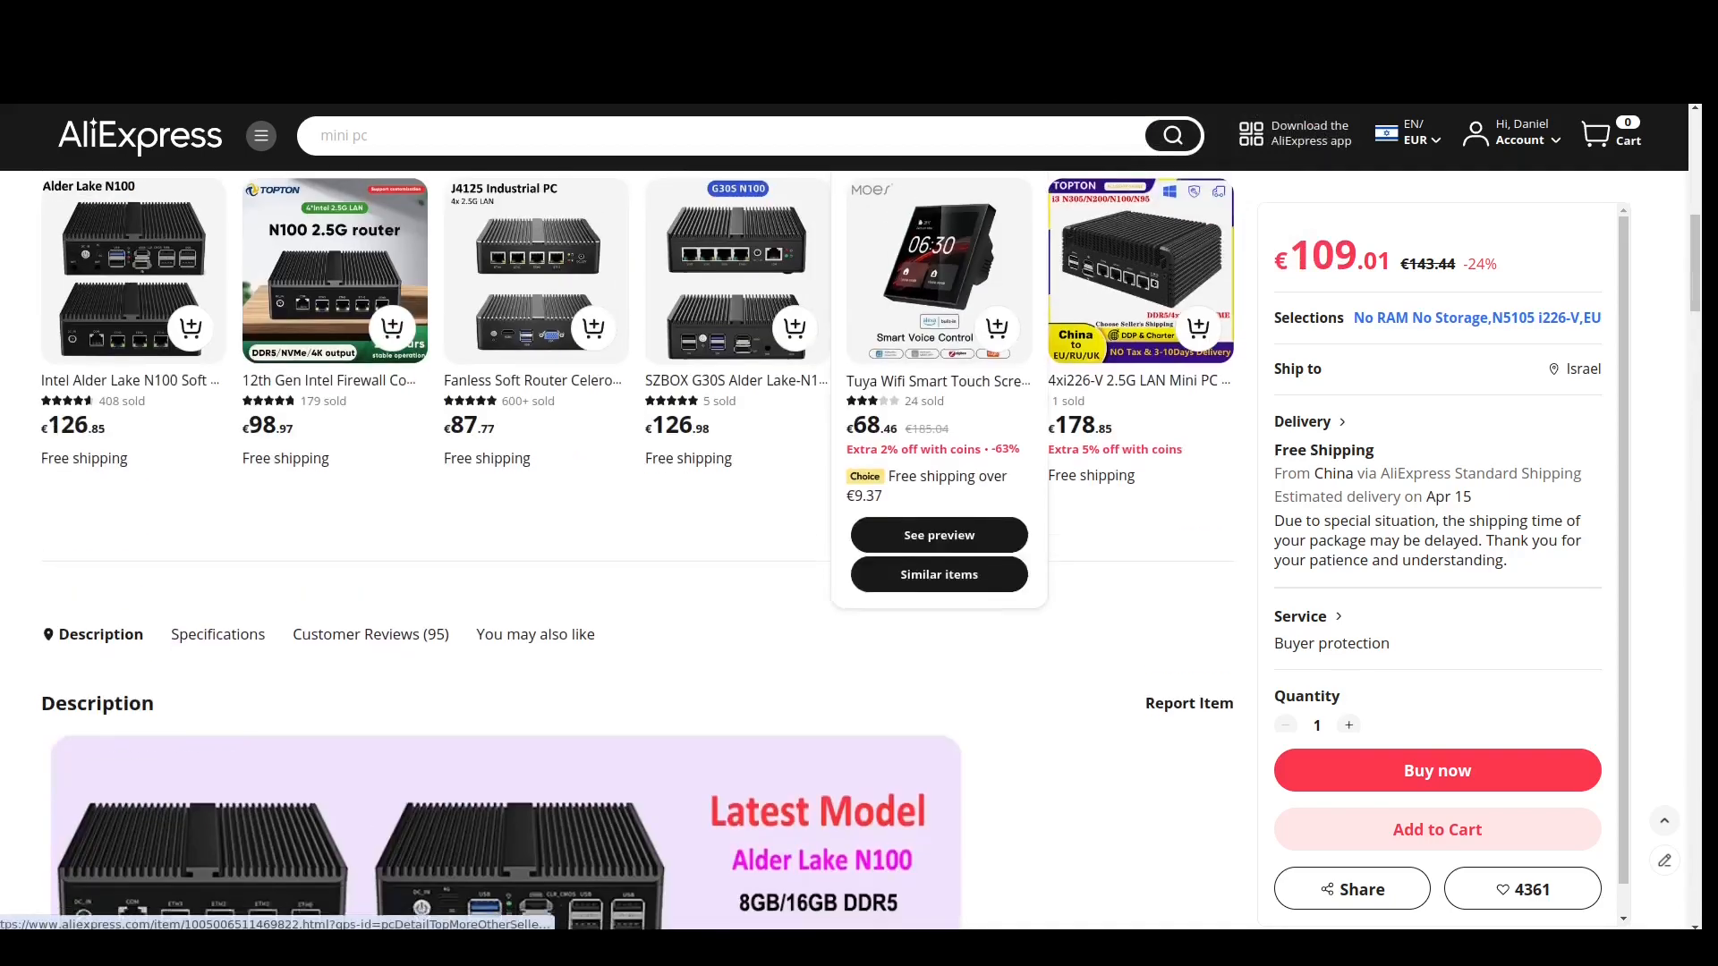
On the AliExpress listing, save the Alder Lake N100 "Latest Model" image from the description to the Desktop as Comparison.webp.
{"action": "scroll", "coordinate": [501, 537], "scroll_direction": "down", "scroll_amount": 2}
{"action": "scroll", "coordinate": [502, 537], "scroll_direction": "down", "scroll_amount": 1}
{"action": "scroll", "coordinate": [689, 415], "scroll_direction": "down", "scroll_amount": 1}
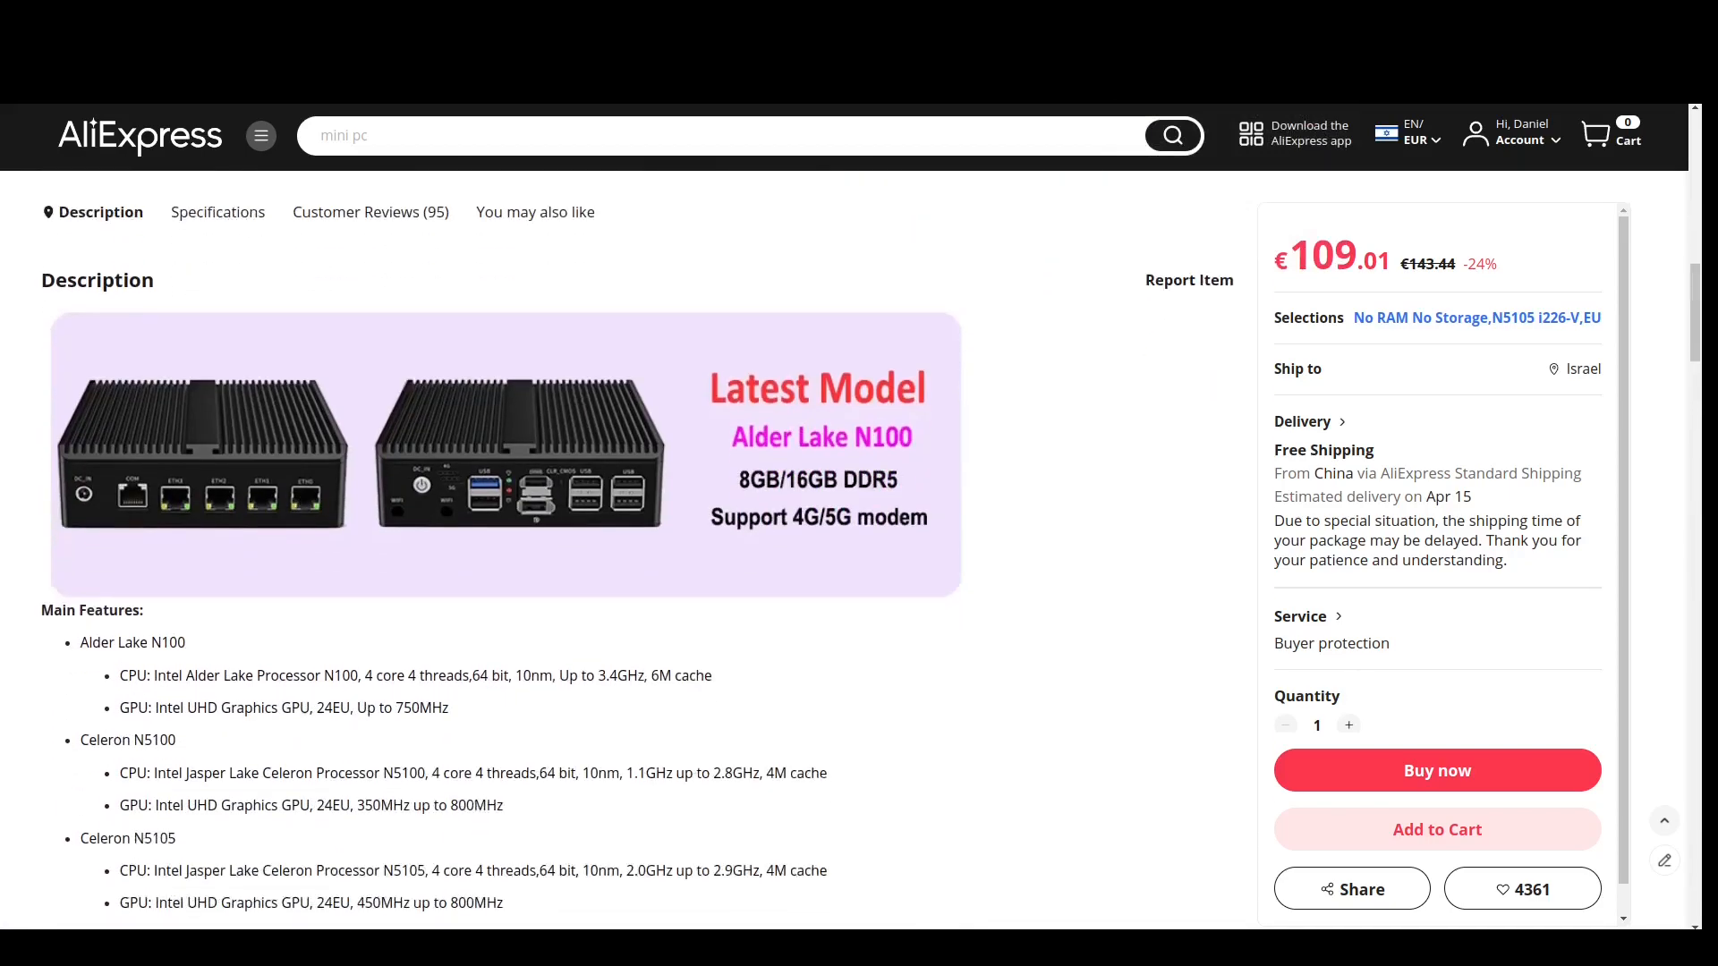
{"action": "right_click", "coordinate": [689, 416]}
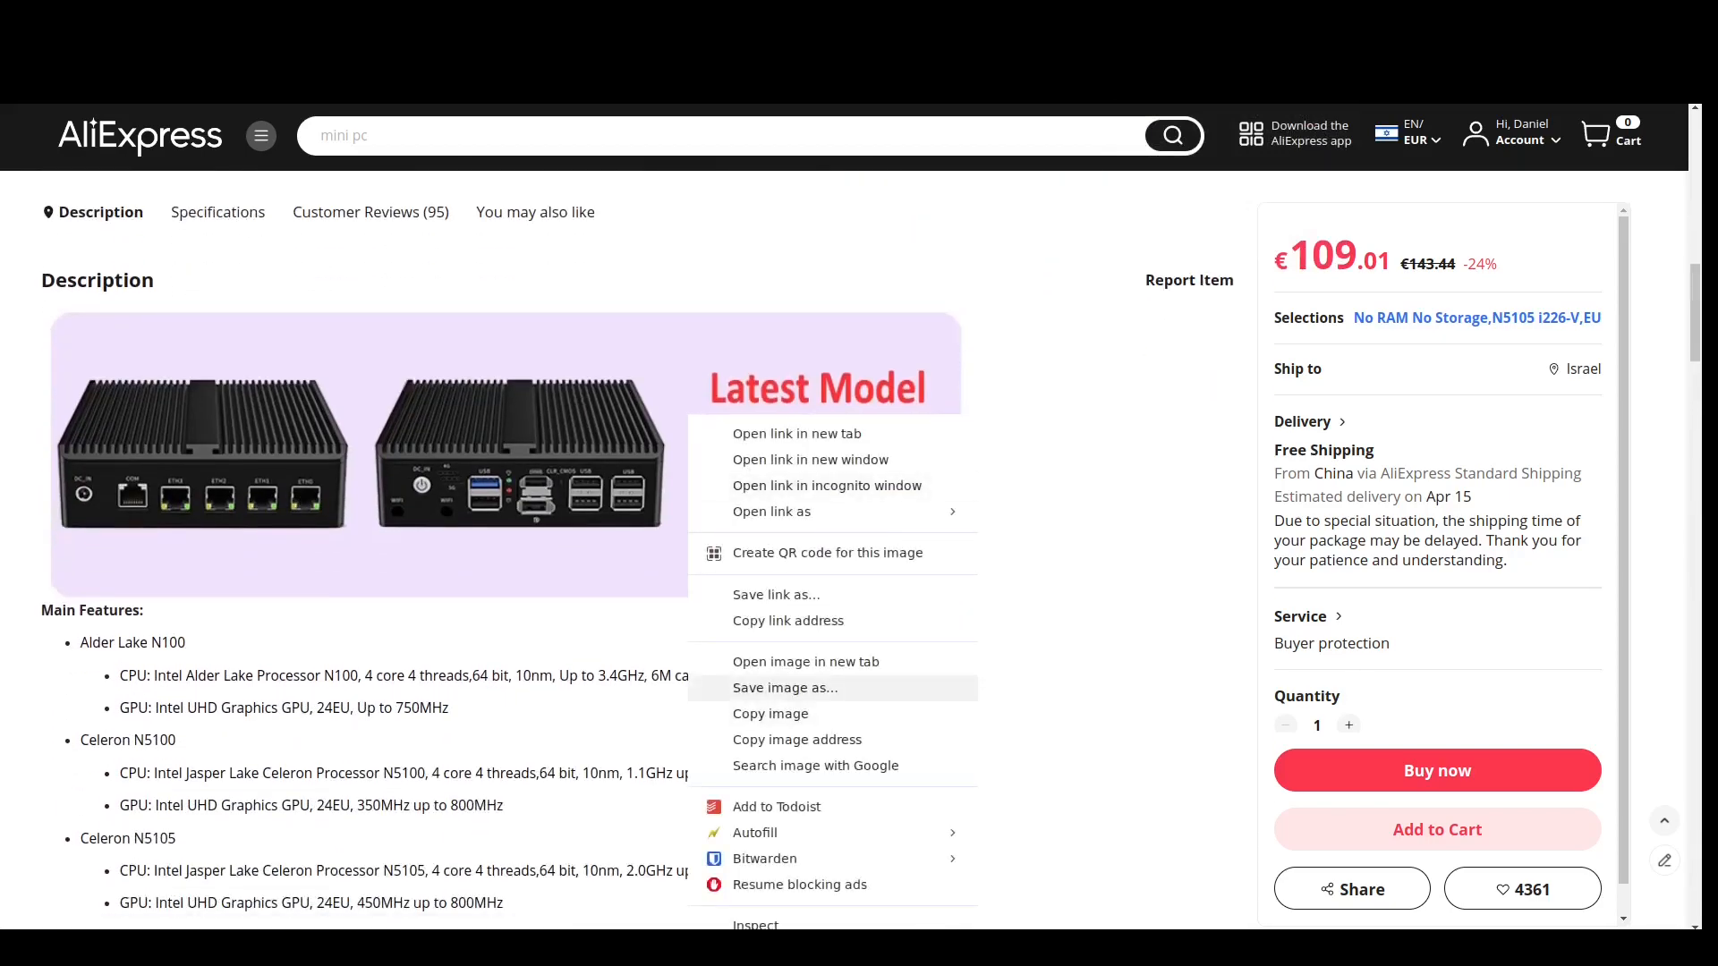
{"action": "left_click", "coordinate": [785, 687]}
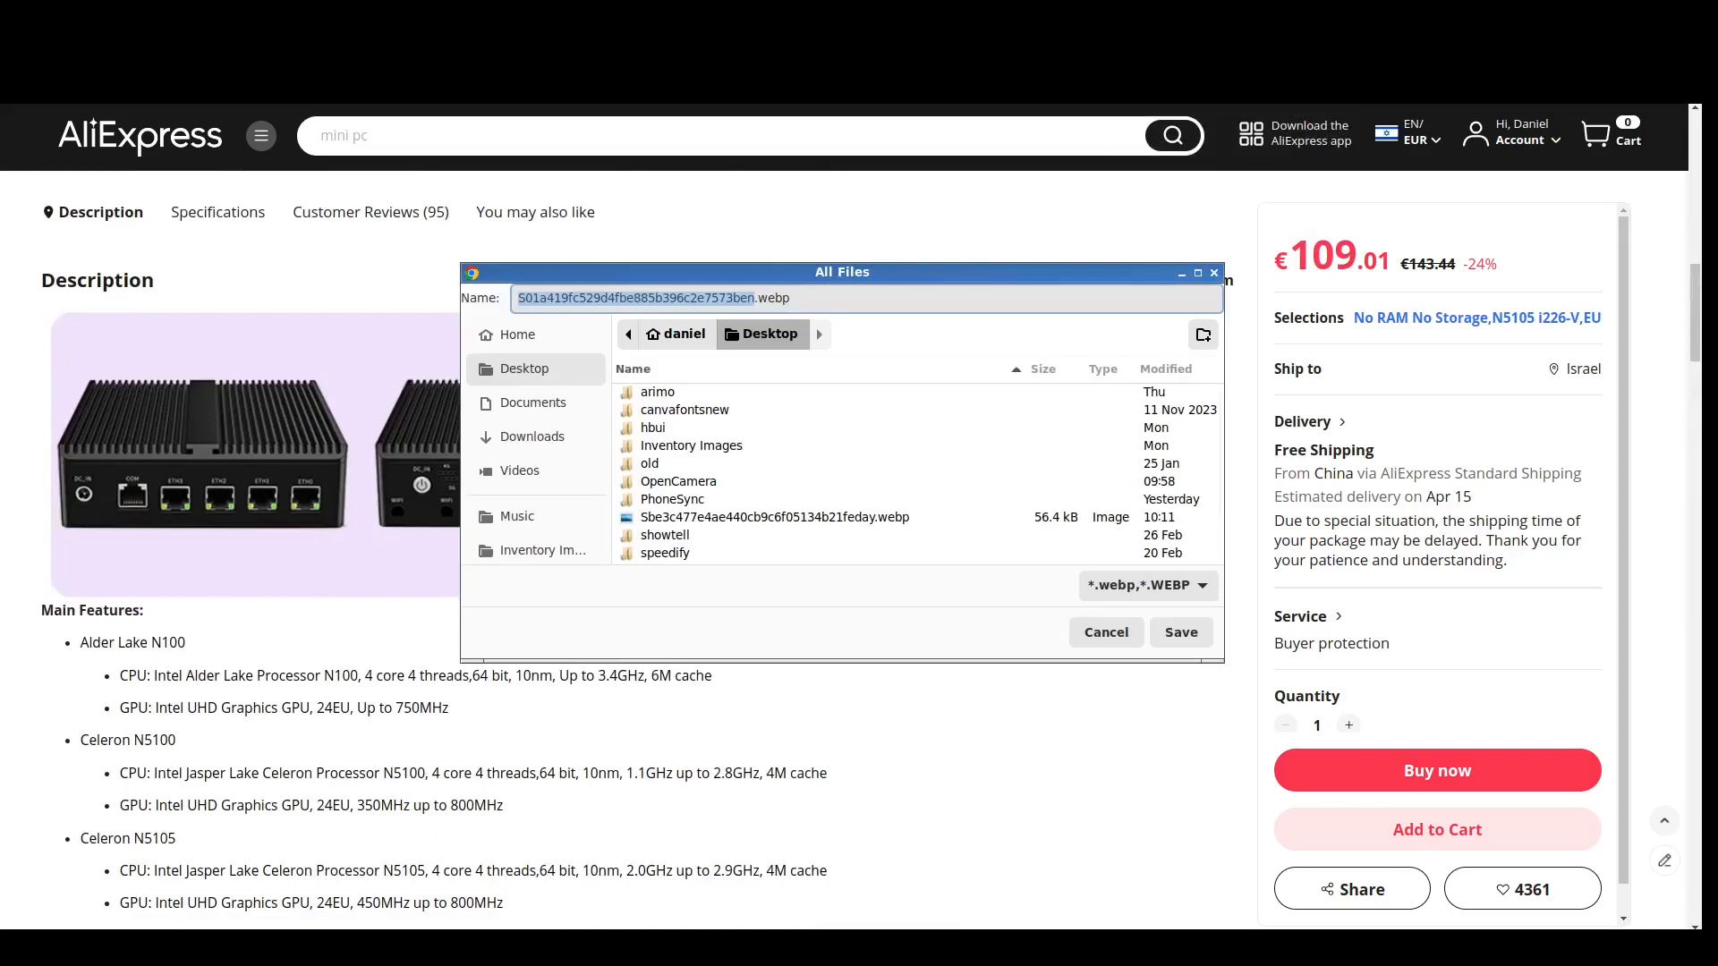
{"action": "left_click_drag", "start_coordinate": [805, 272], "coordinate": [731, 501]}
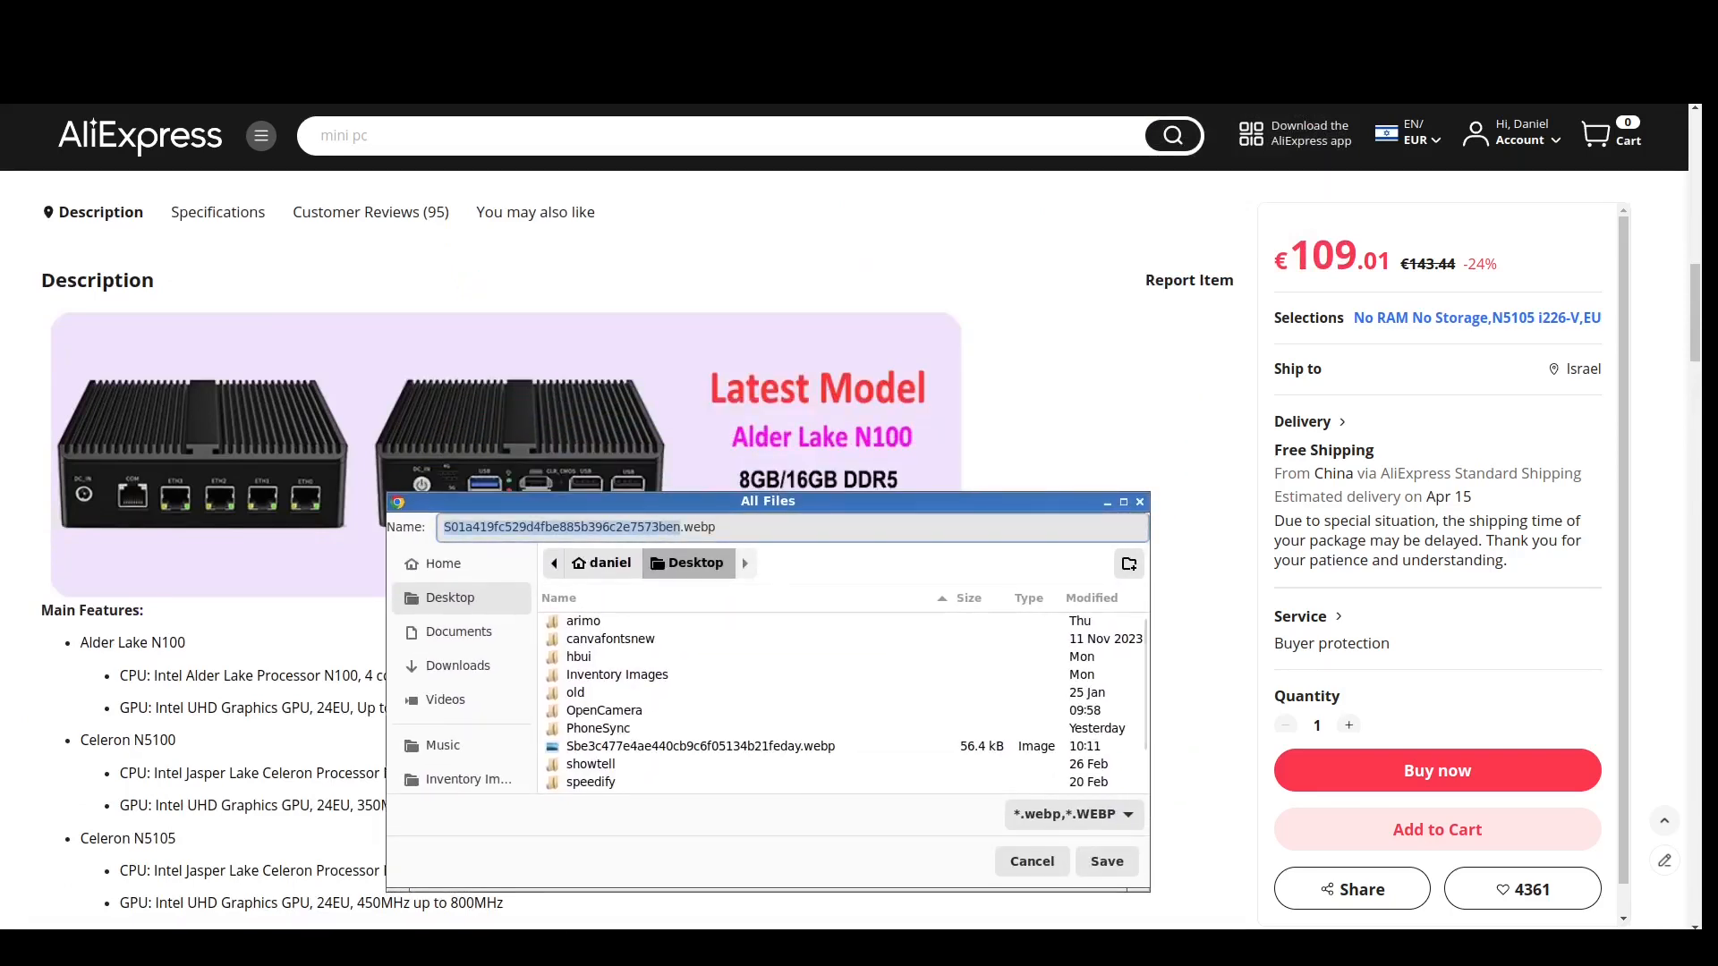
{"action": "type", "text": "Comparison"}
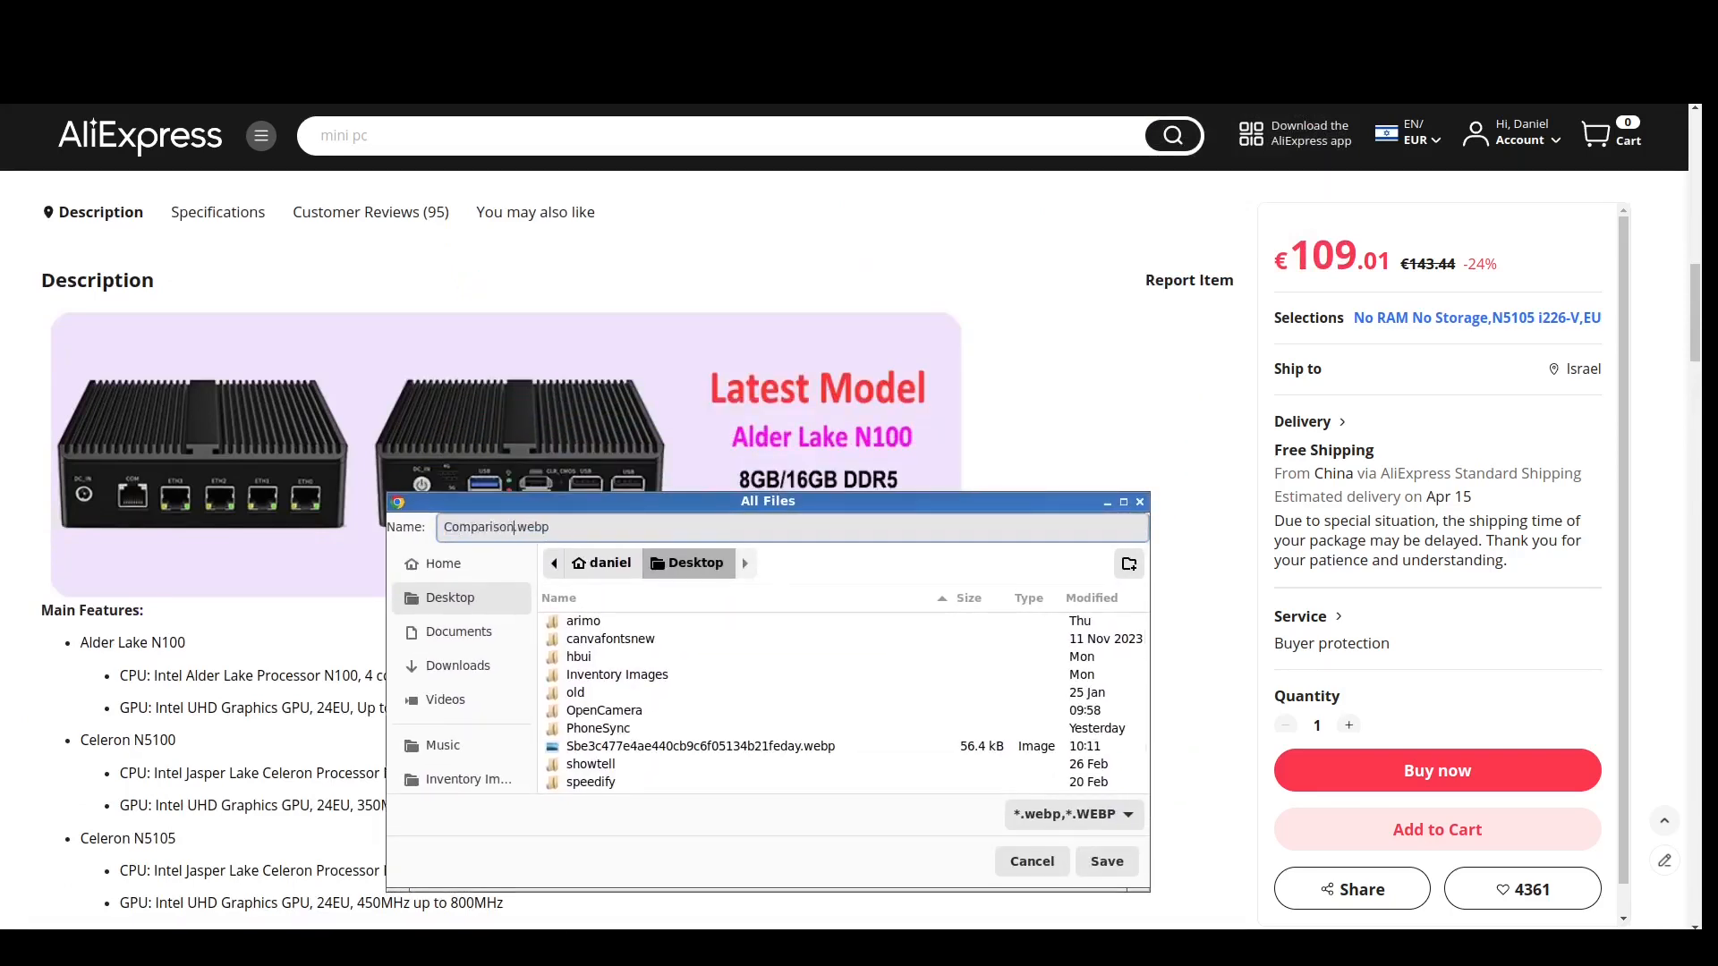
{"action": "key", "text": "Return"}
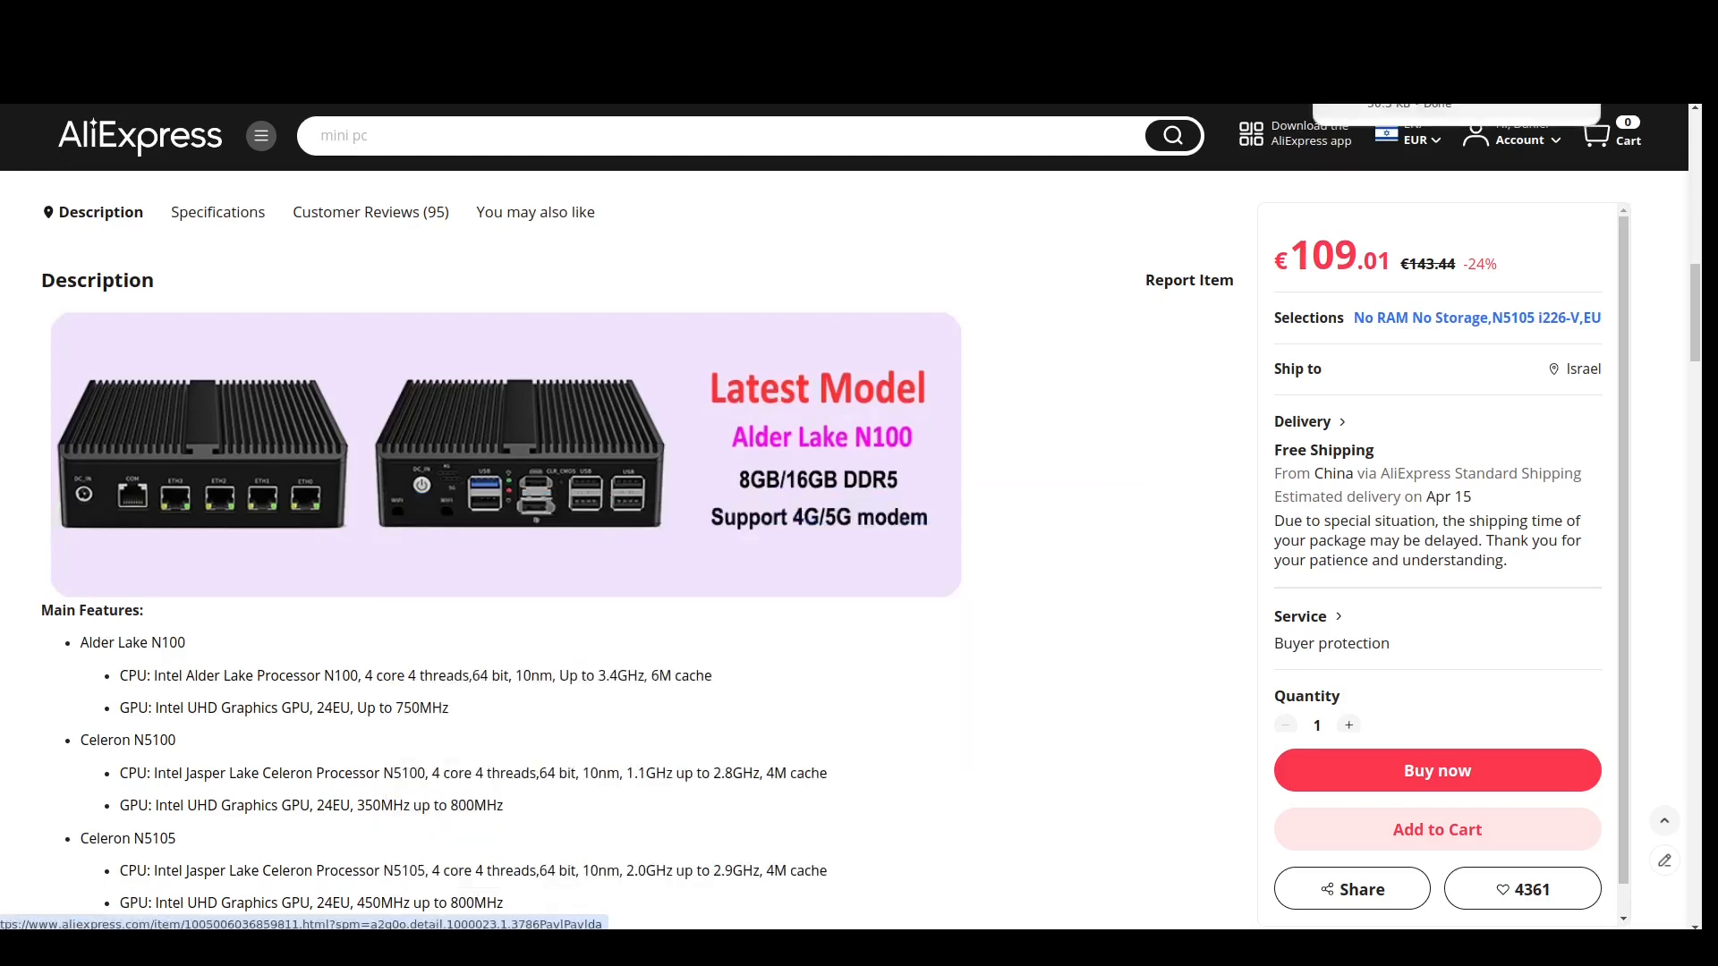
Return to the Mini PC for router item in HomeBox and upload Comparison.webp to its attachments.
{"action": "key", "text": "ctrl+Tab"}
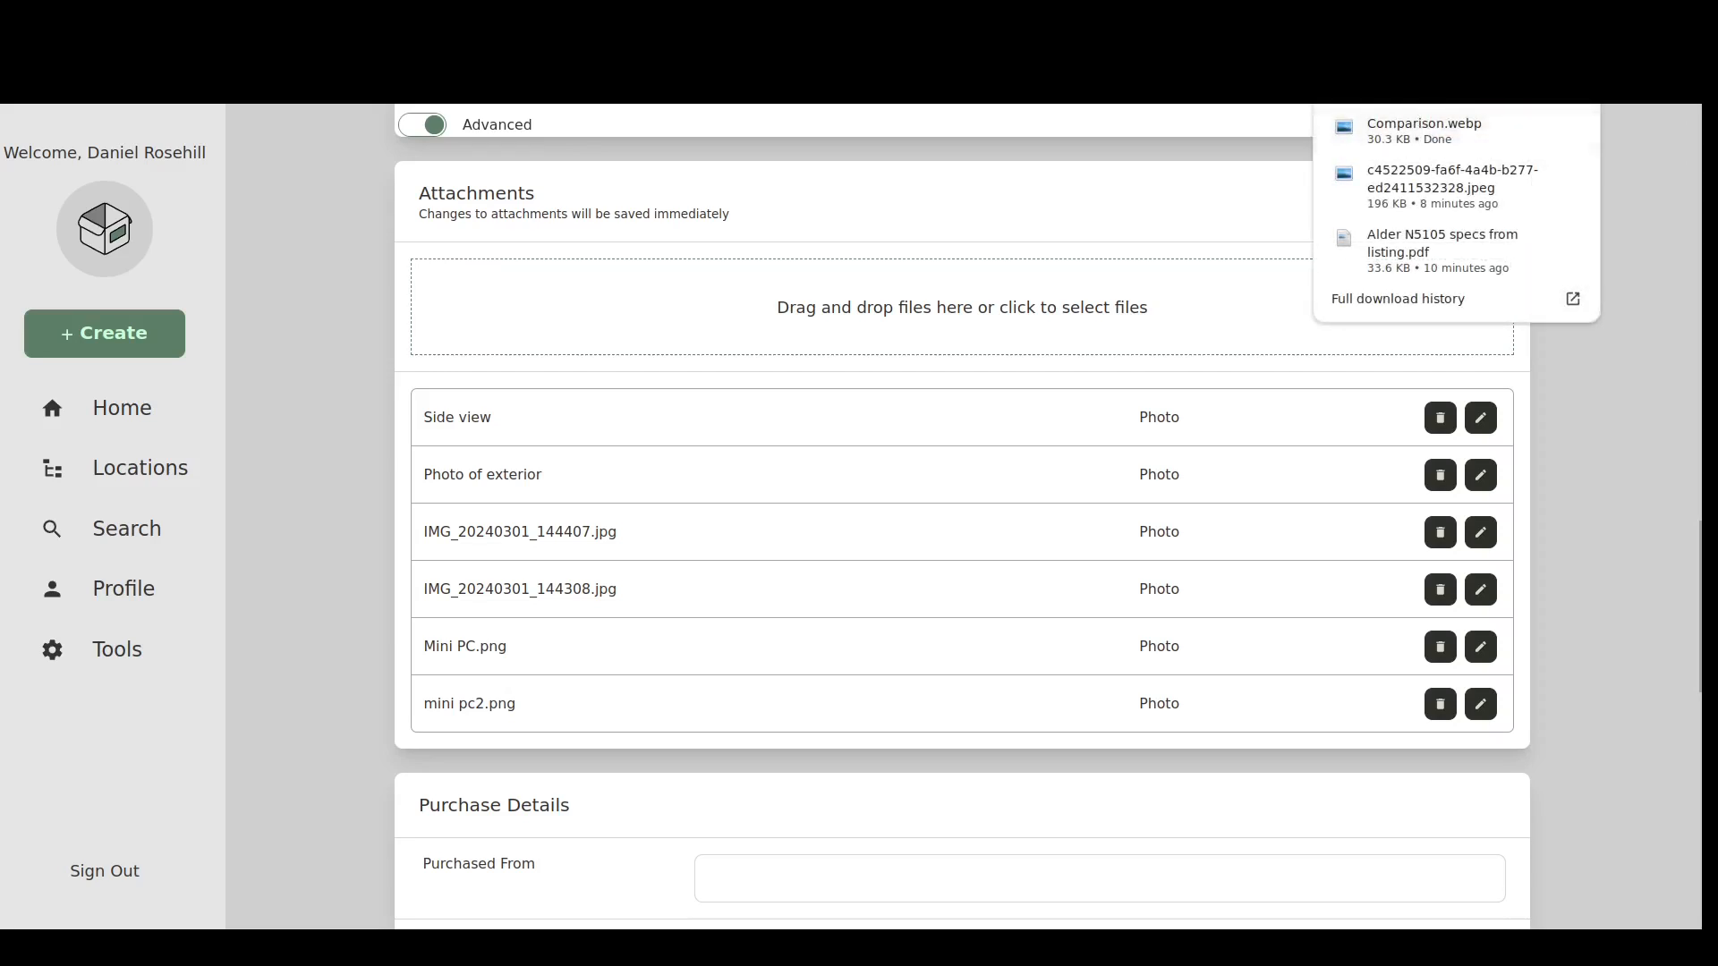
{"action": "left_click_drag", "start_coordinate": [1423, 125], "coordinate": [497, 333]}
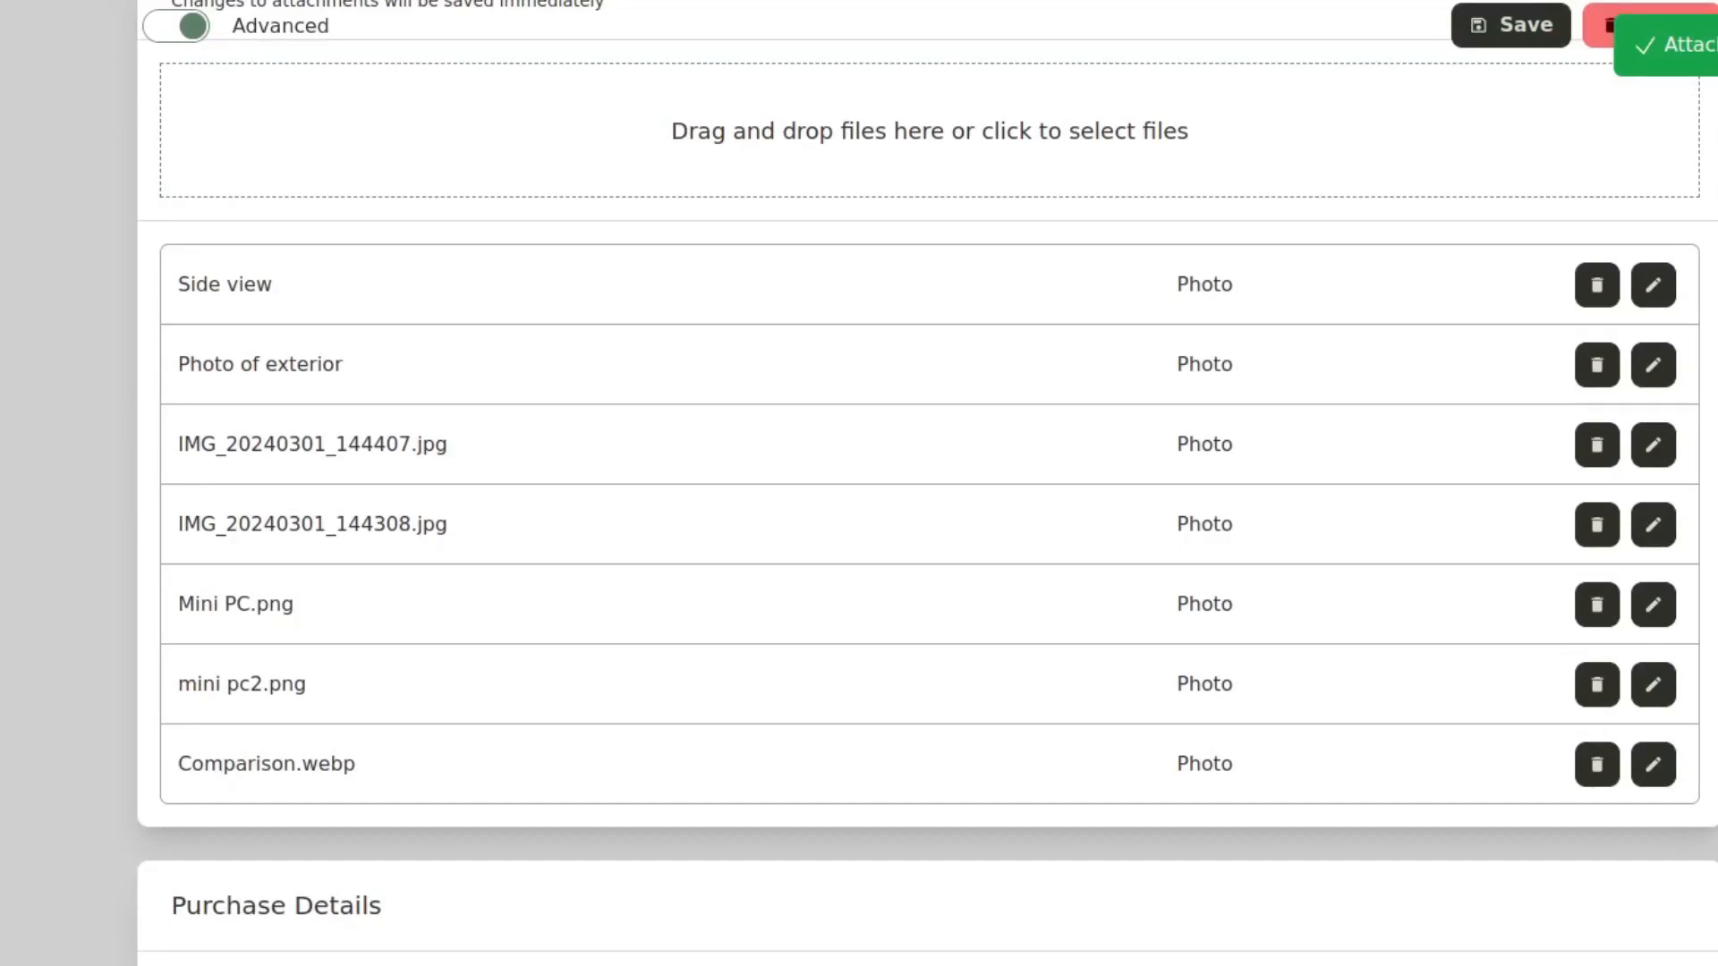
{"action": "left_click_drag", "start_coordinate": [178, 763], "coordinate": [355, 763]}
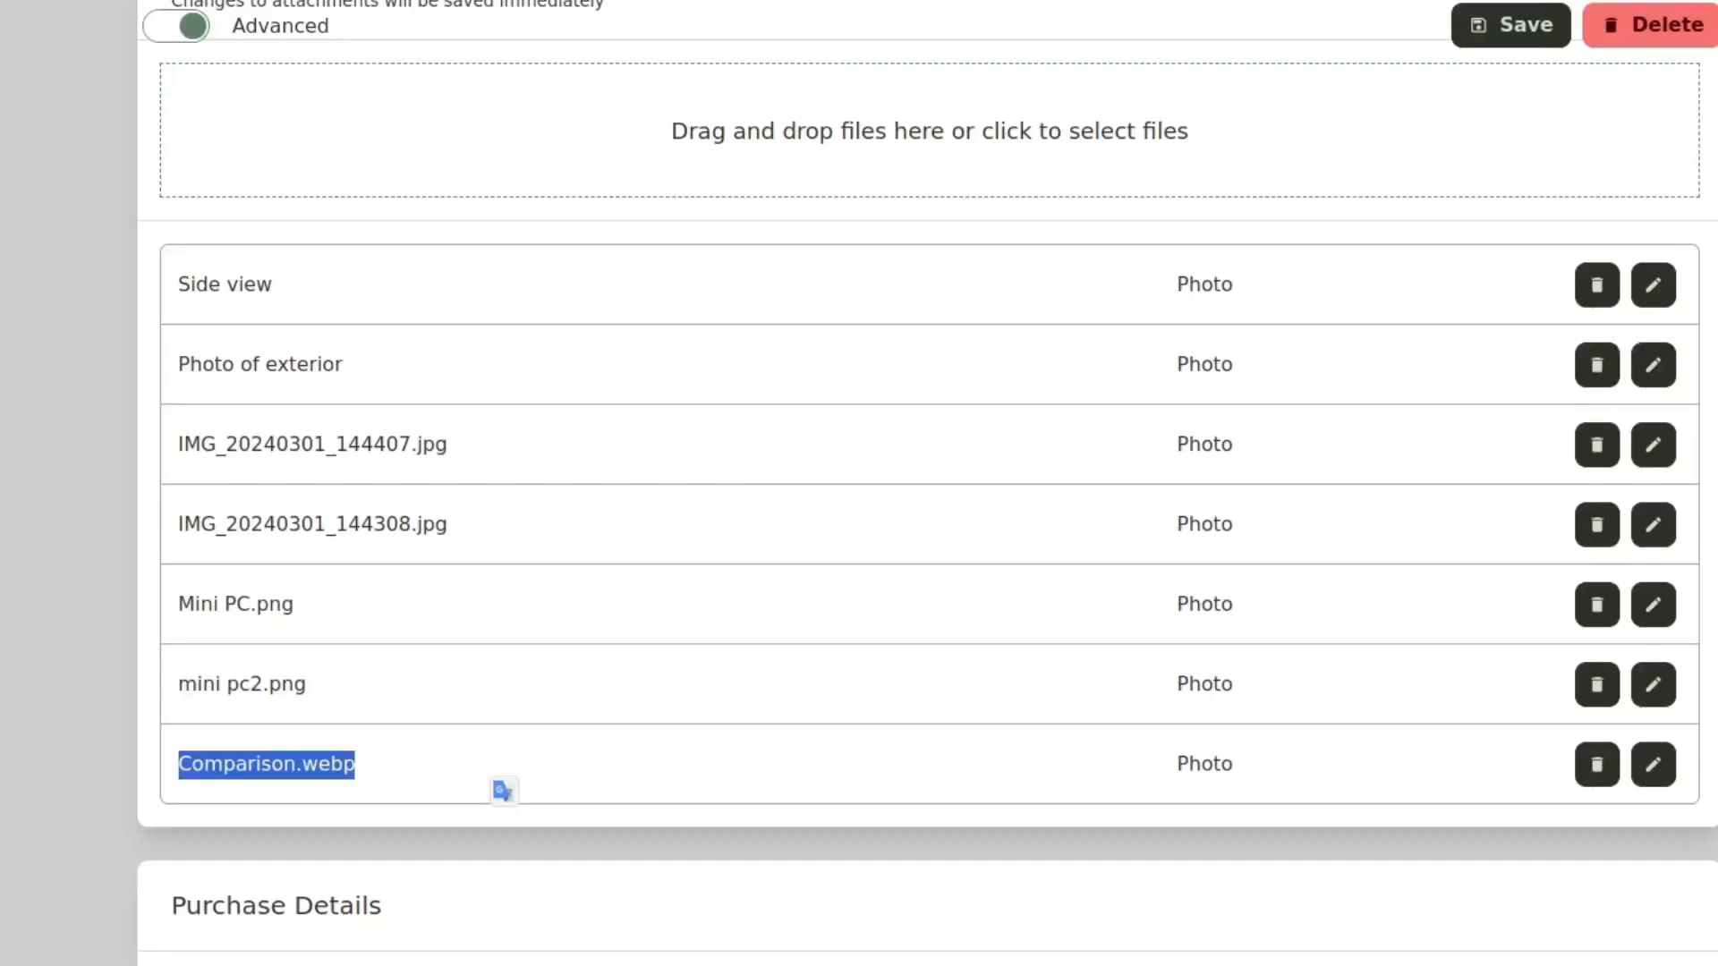
Retitle the Comparison.webp attachment "Promotional graphic from listing", keeping its type as Photo, and save the item.
{"action": "left_click", "coordinate": [1653, 763]}
{"action": "left_click", "coordinate": [644, 459]}
{"action": "key", "text": "ctrl+a"}
{"action": "type", "text": "O"}
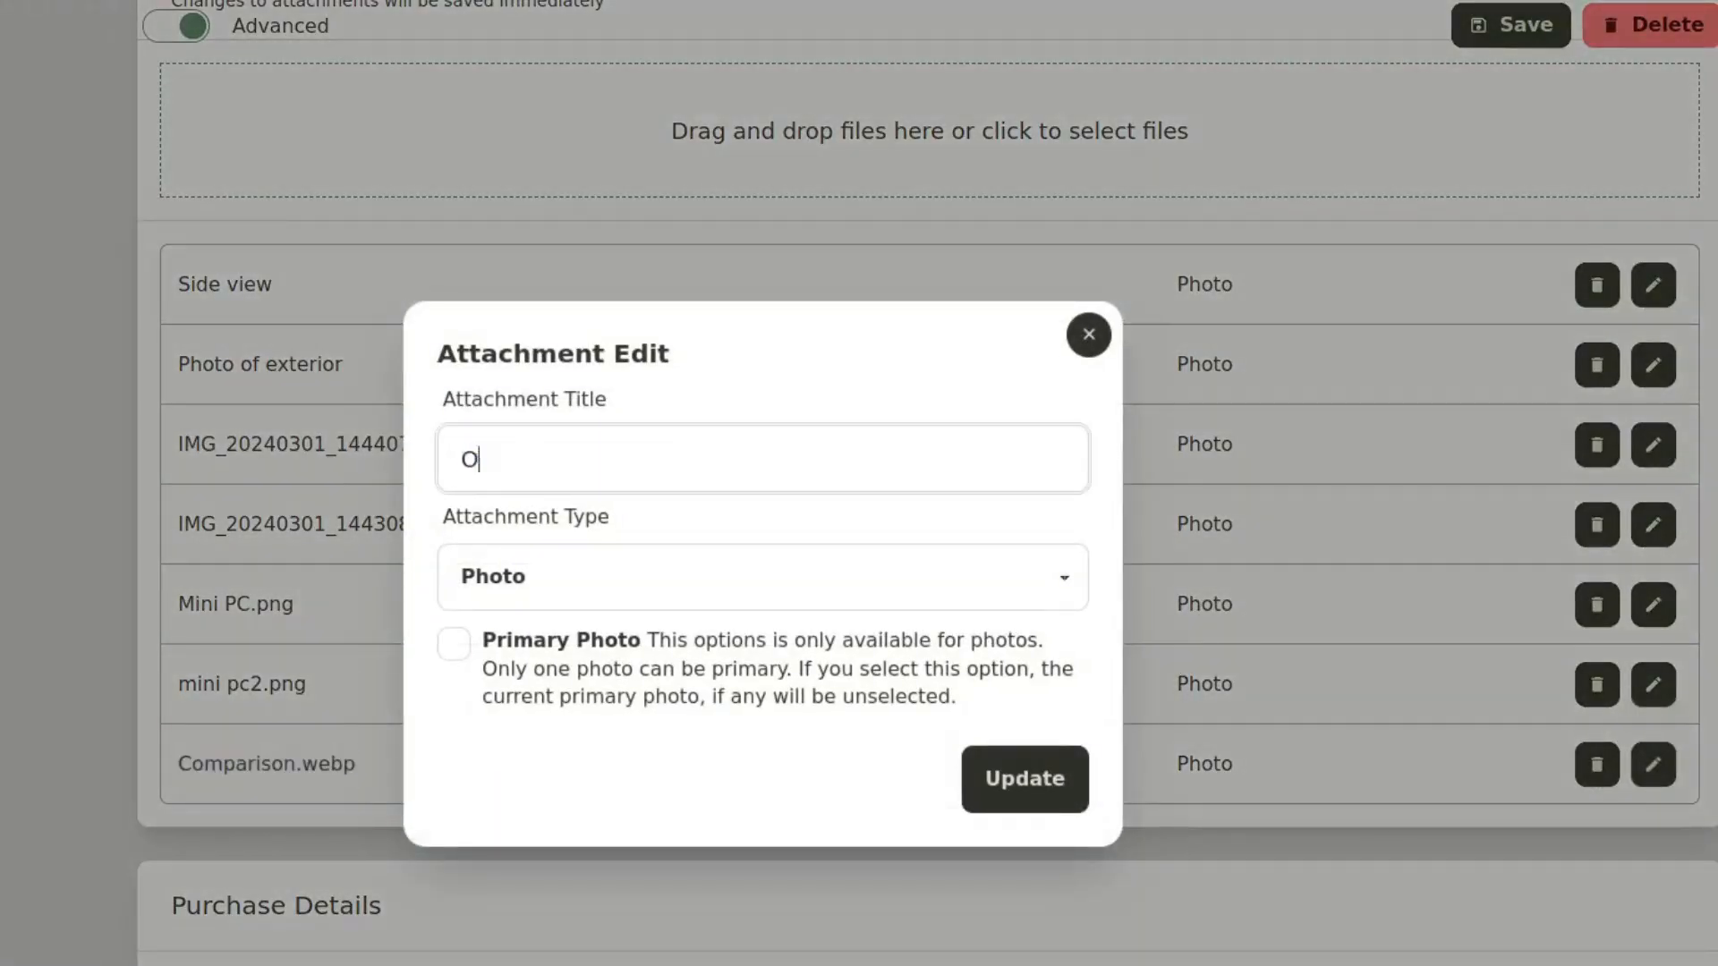
{"action": "key", "text": "BackSpace"}
{"action": "type", "text": "Promotional graph"}
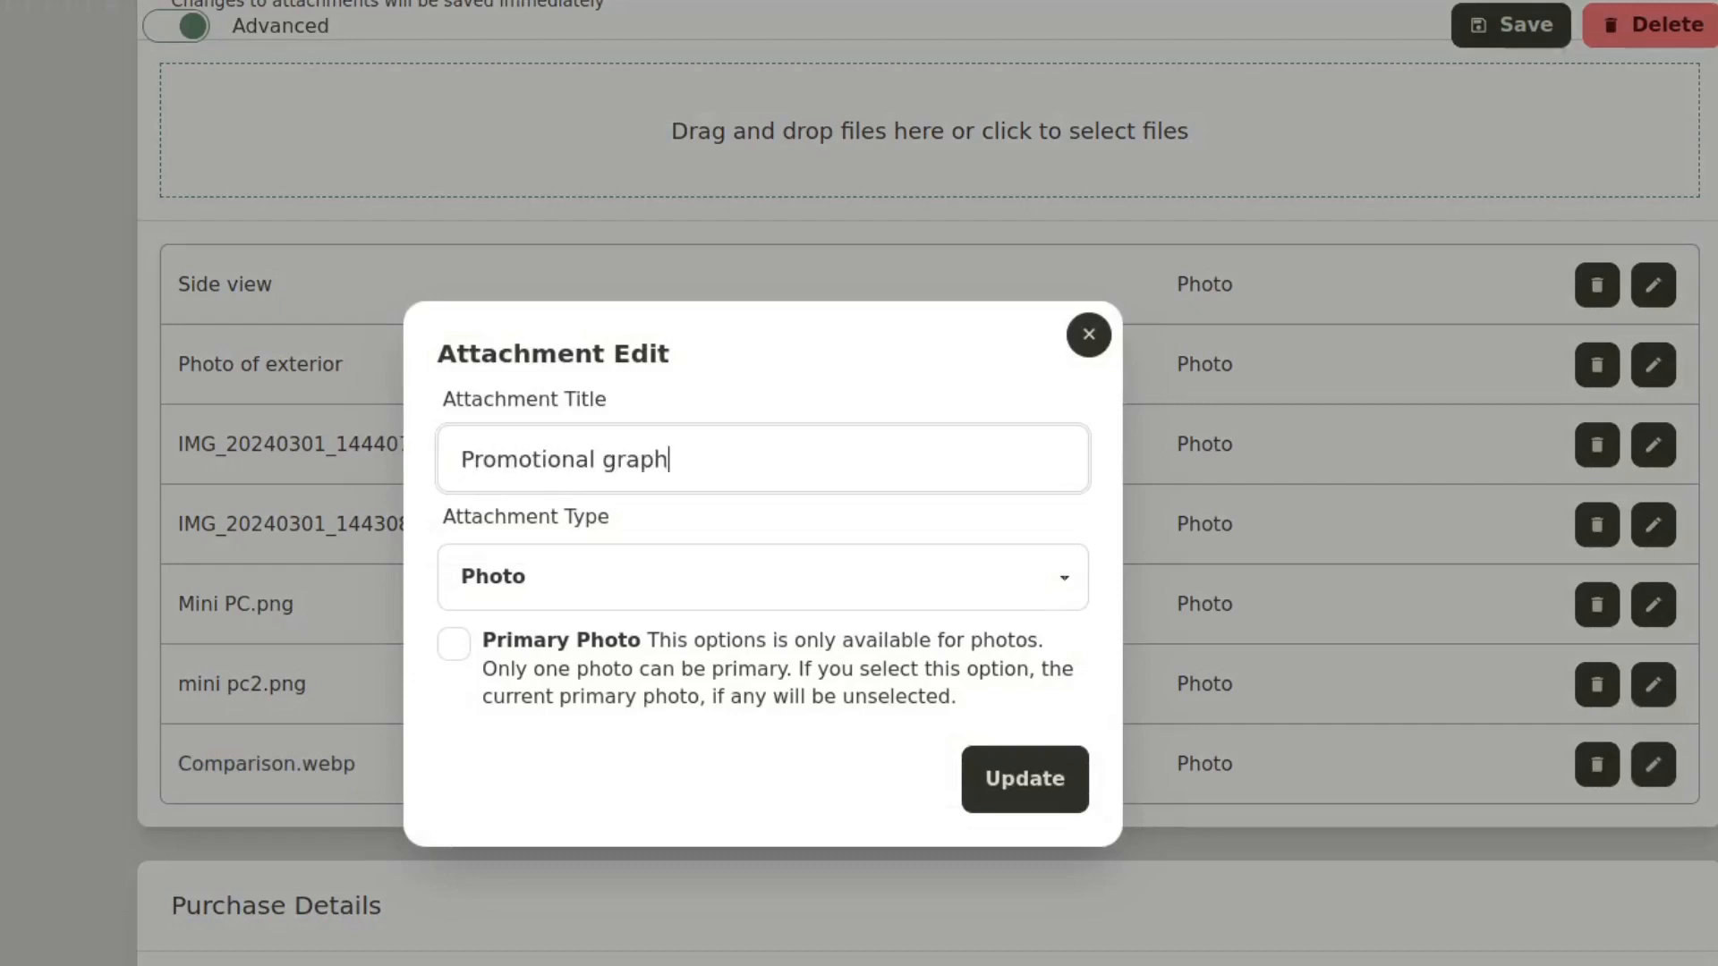
{"action": "type", "text": "ic from listing"}
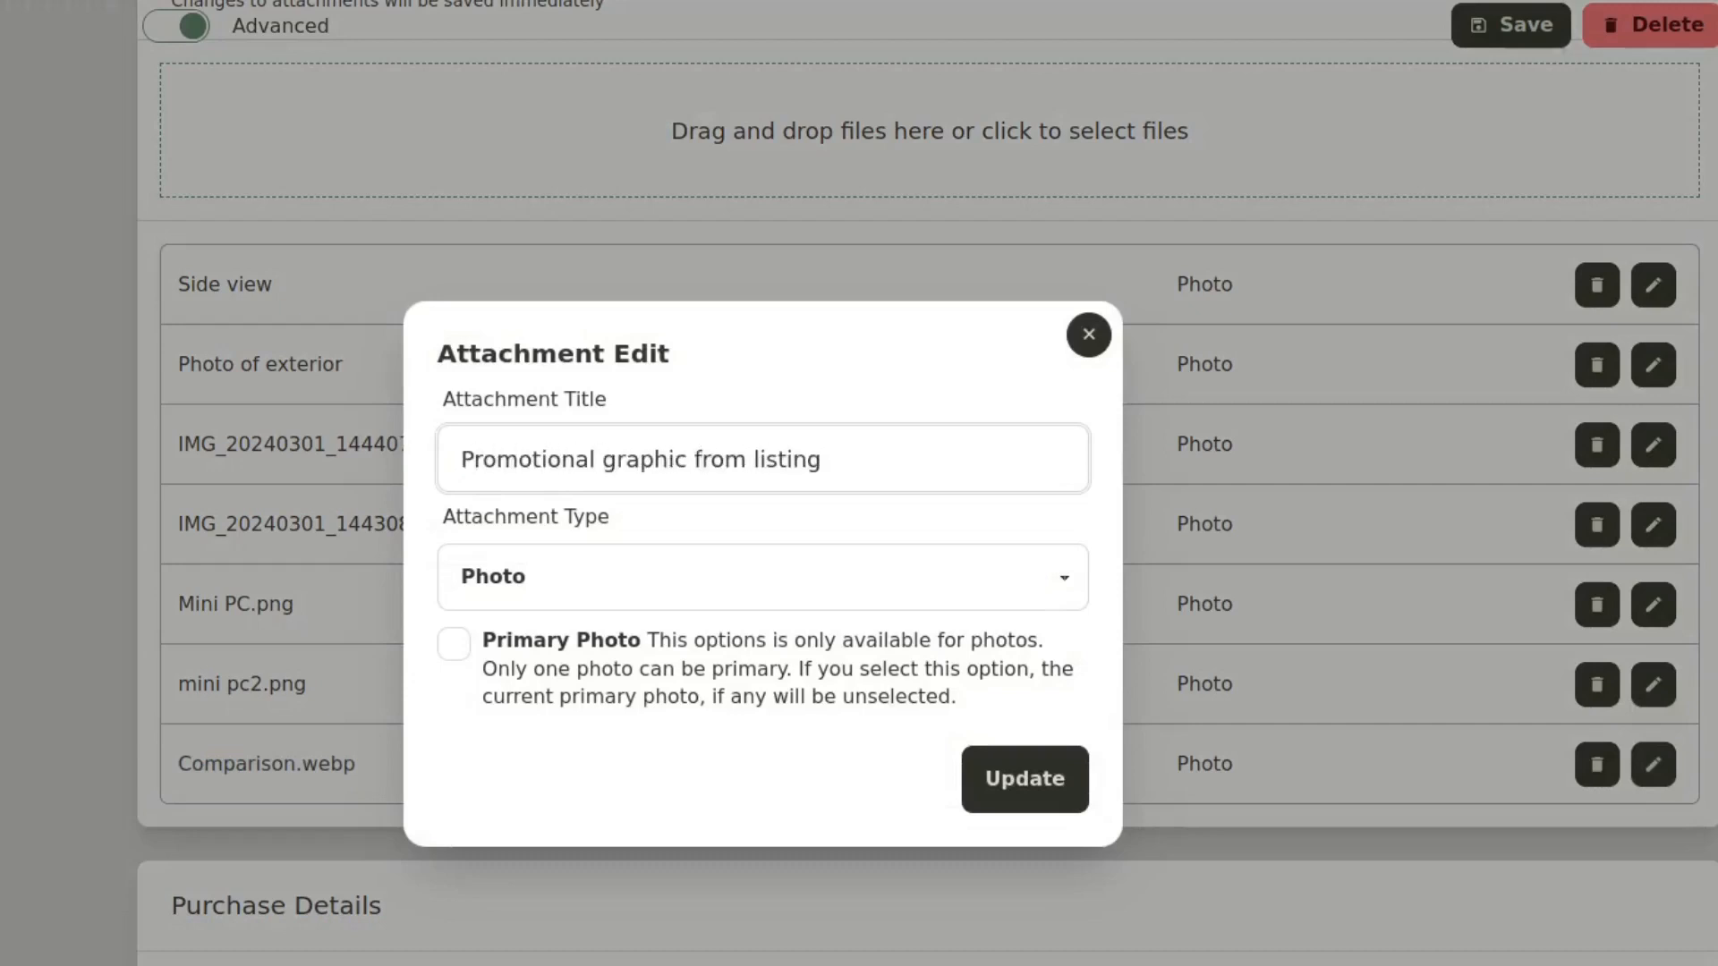
{"action": "left_click", "coordinate": [1024, 780]}
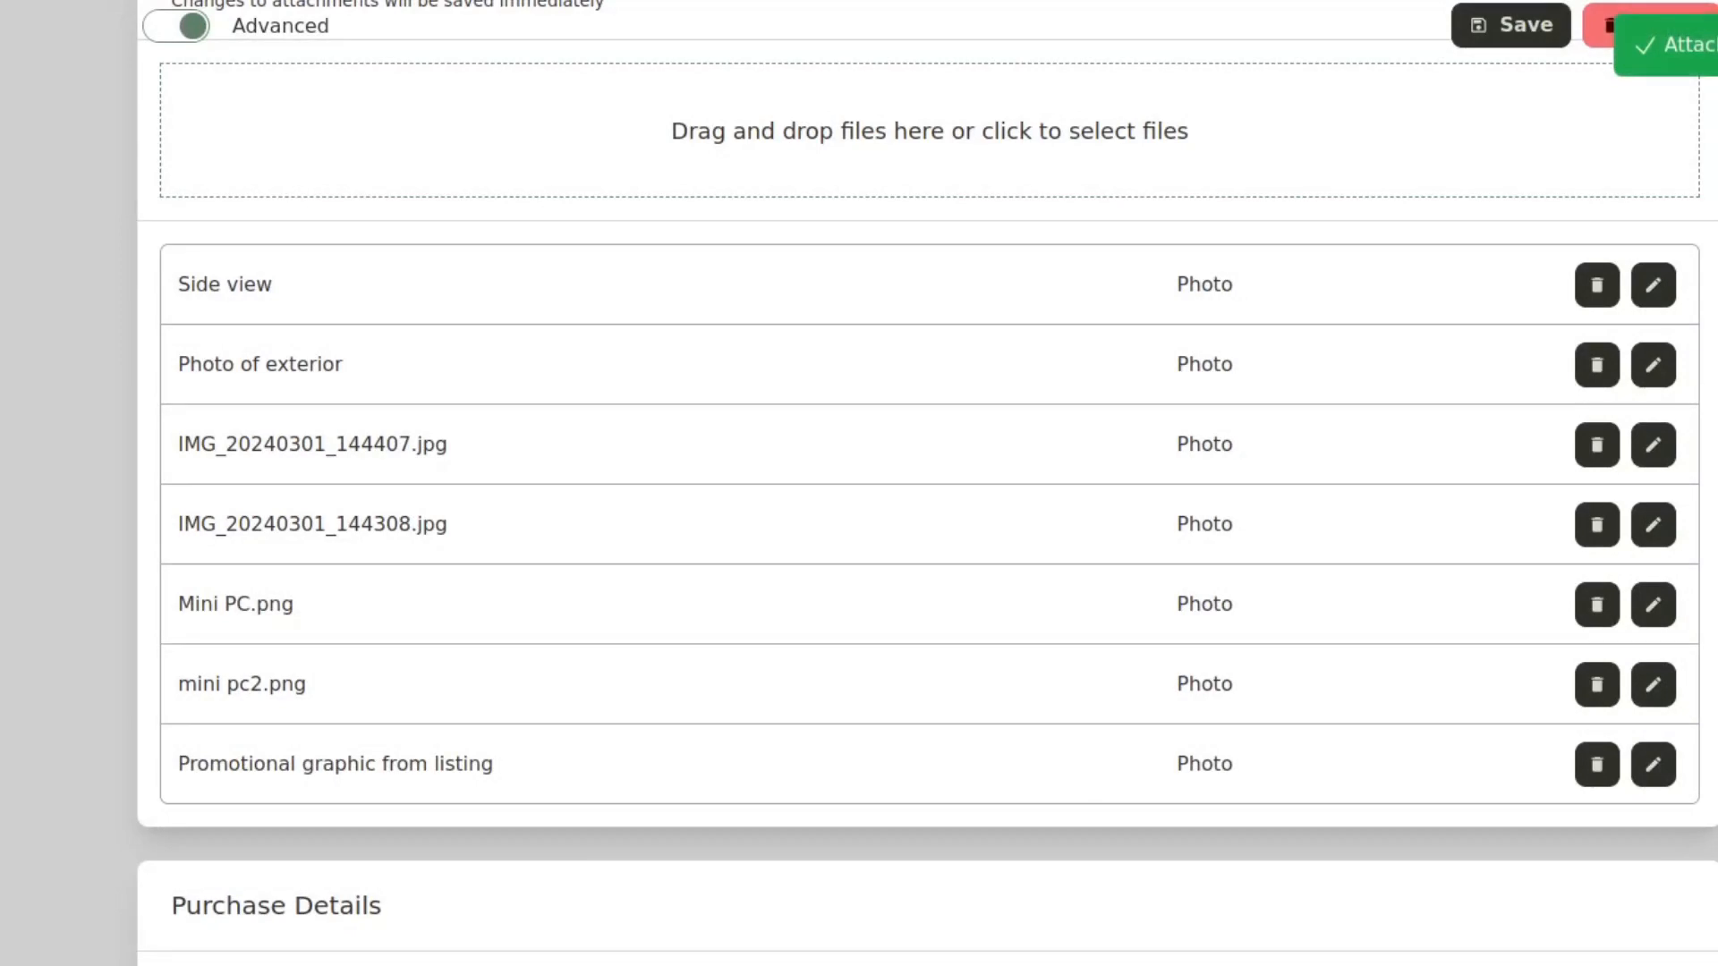
{"action": "left_click", "coordinate": [1512, 25]}
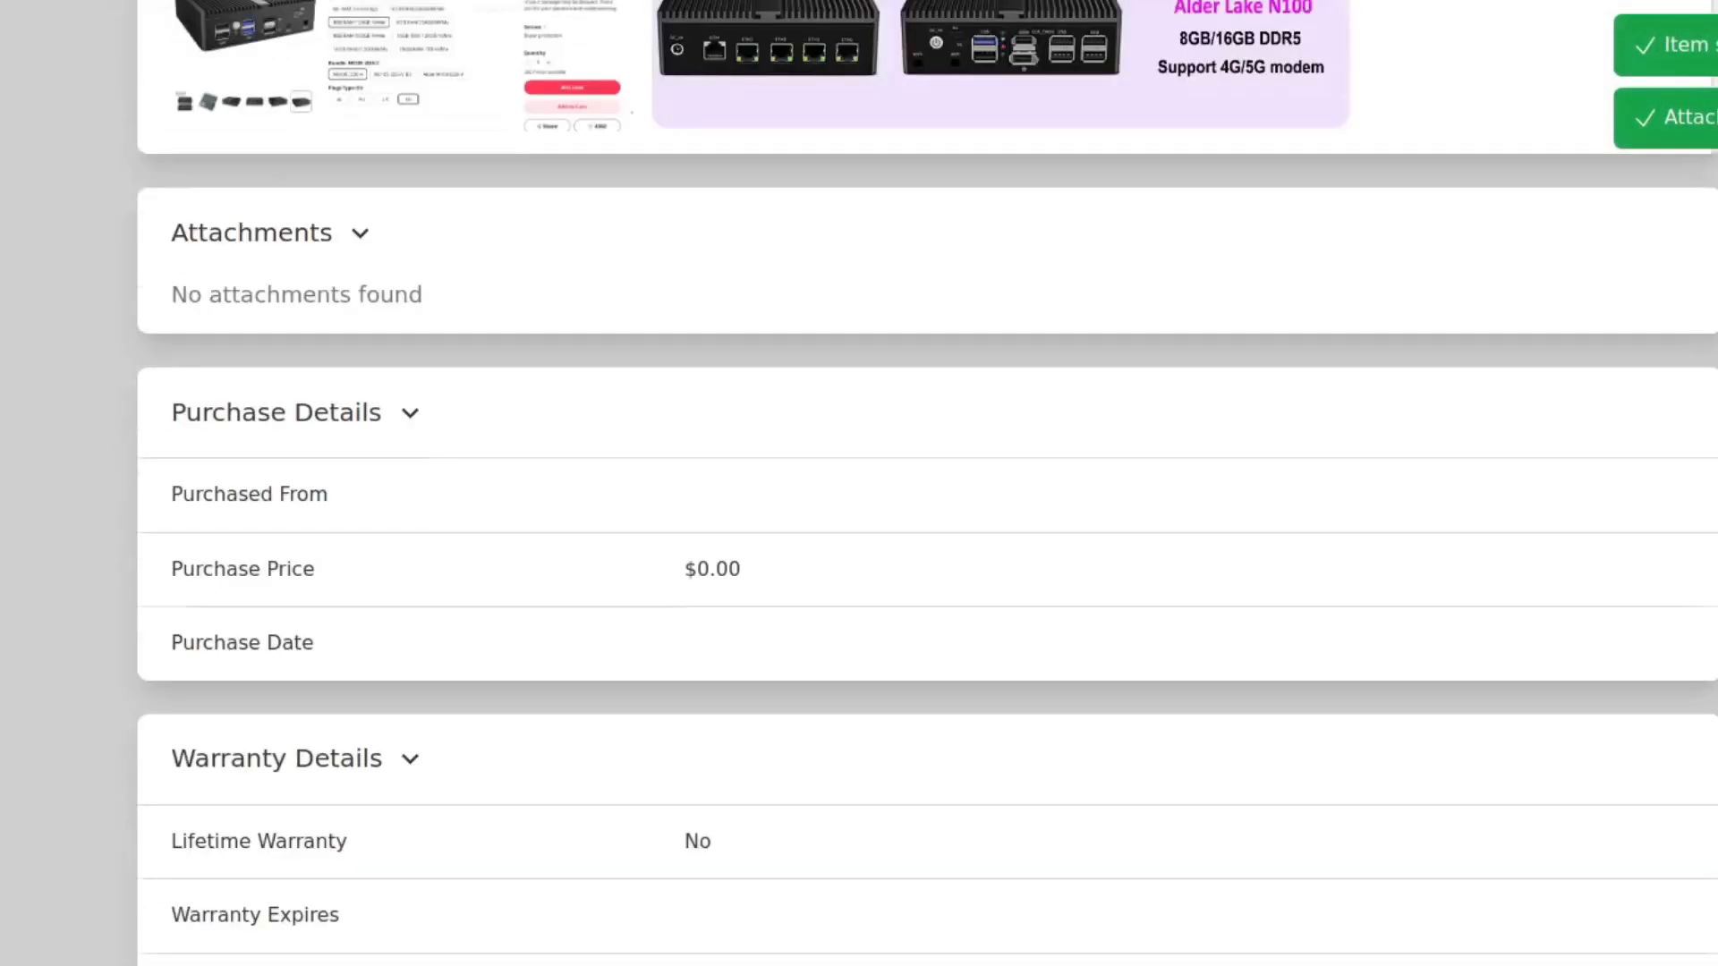
View the Alder Lake N100 promotional graphic enlarged from the item's photos, close it, and go back to the item details.
{"action": "scroll", "coordinate": [927, 487], "scroll_direction": "up", "scroll_amount": 7}
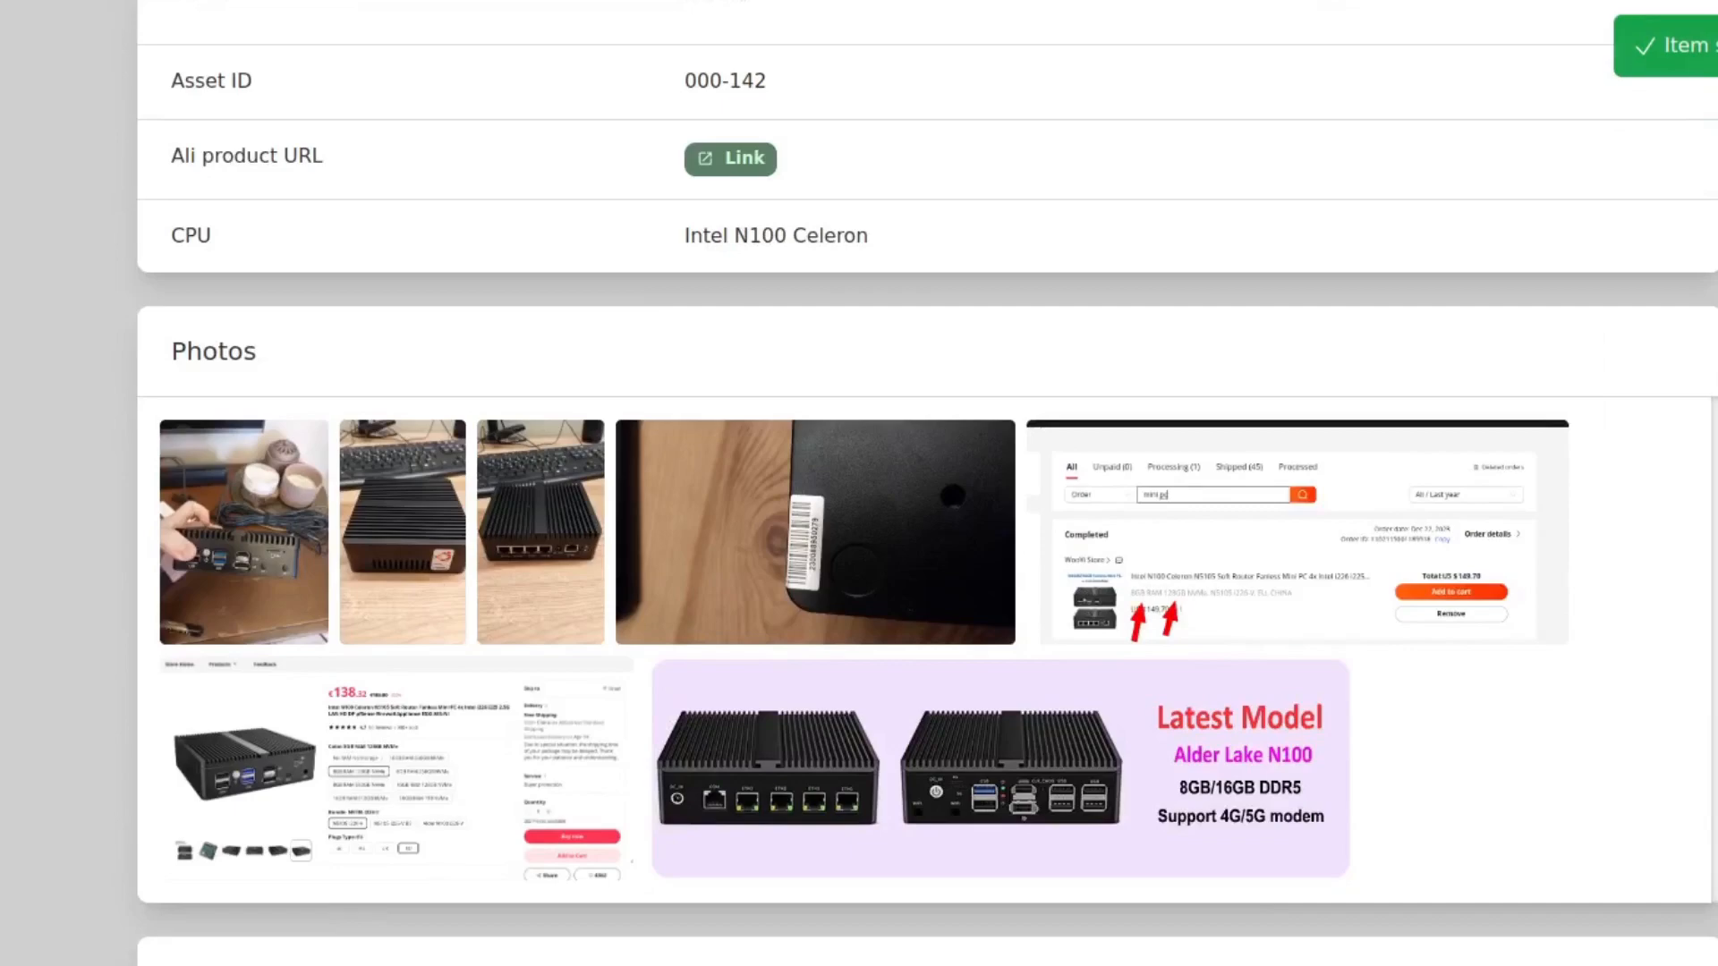
{"action": "left_click", "coordinate": [1000, 769]}
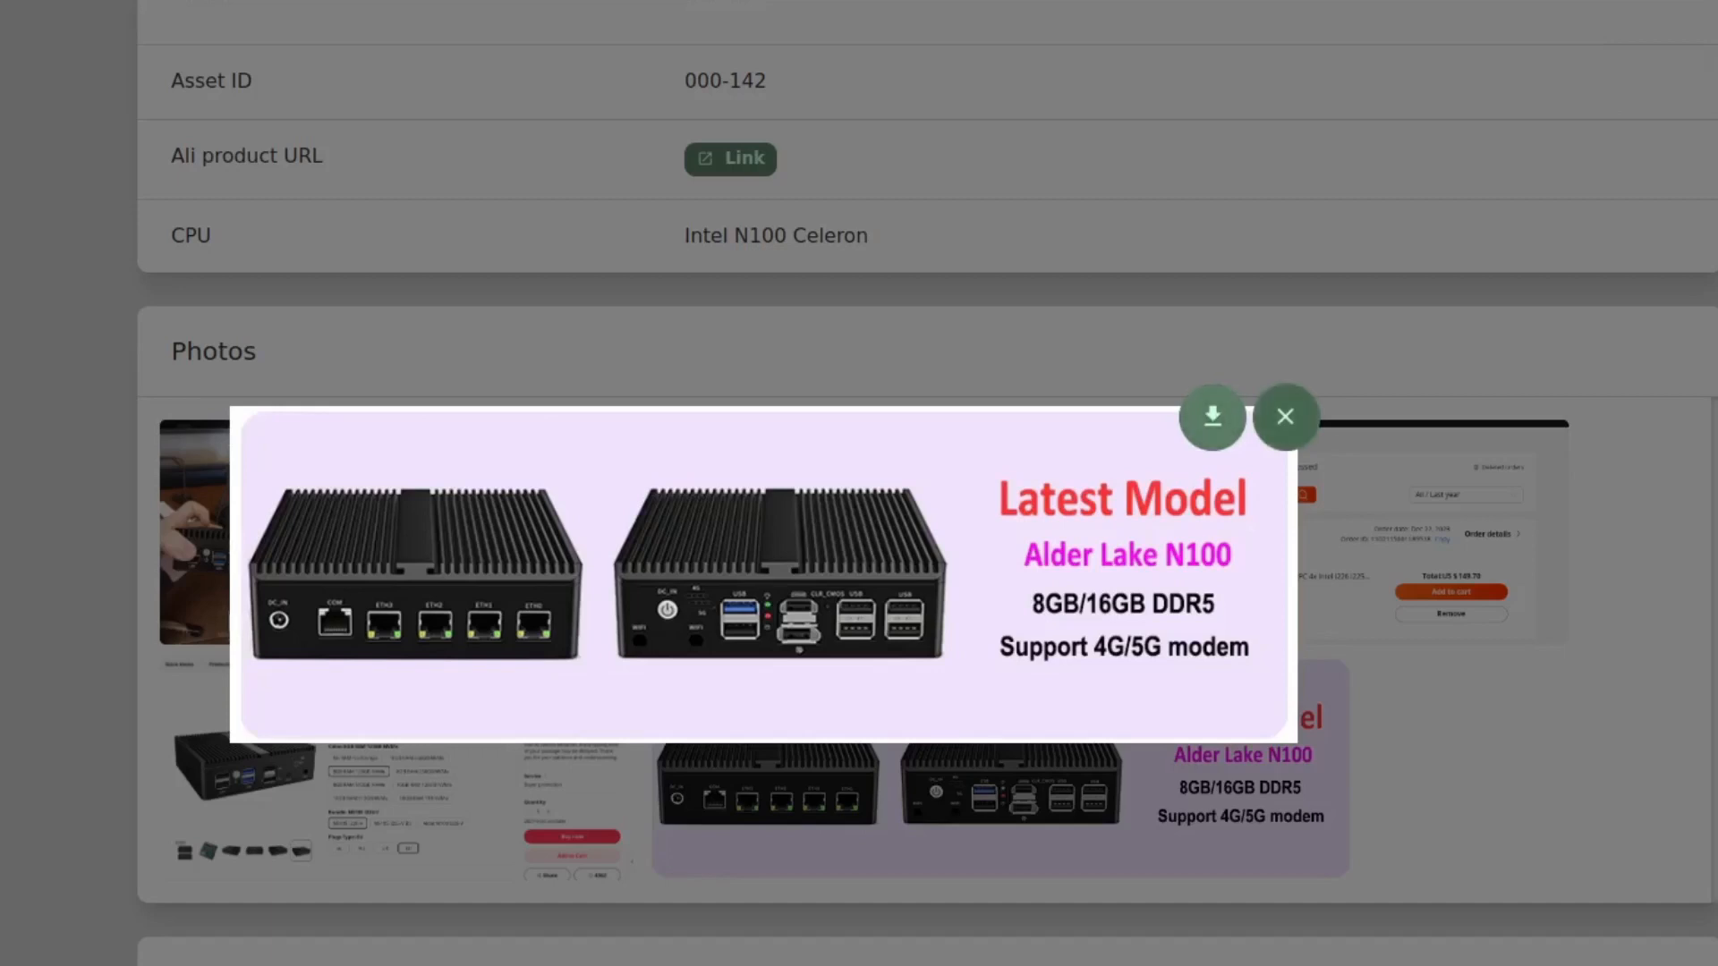
{"action": "left_click", "coordinate": [1285, 416]}
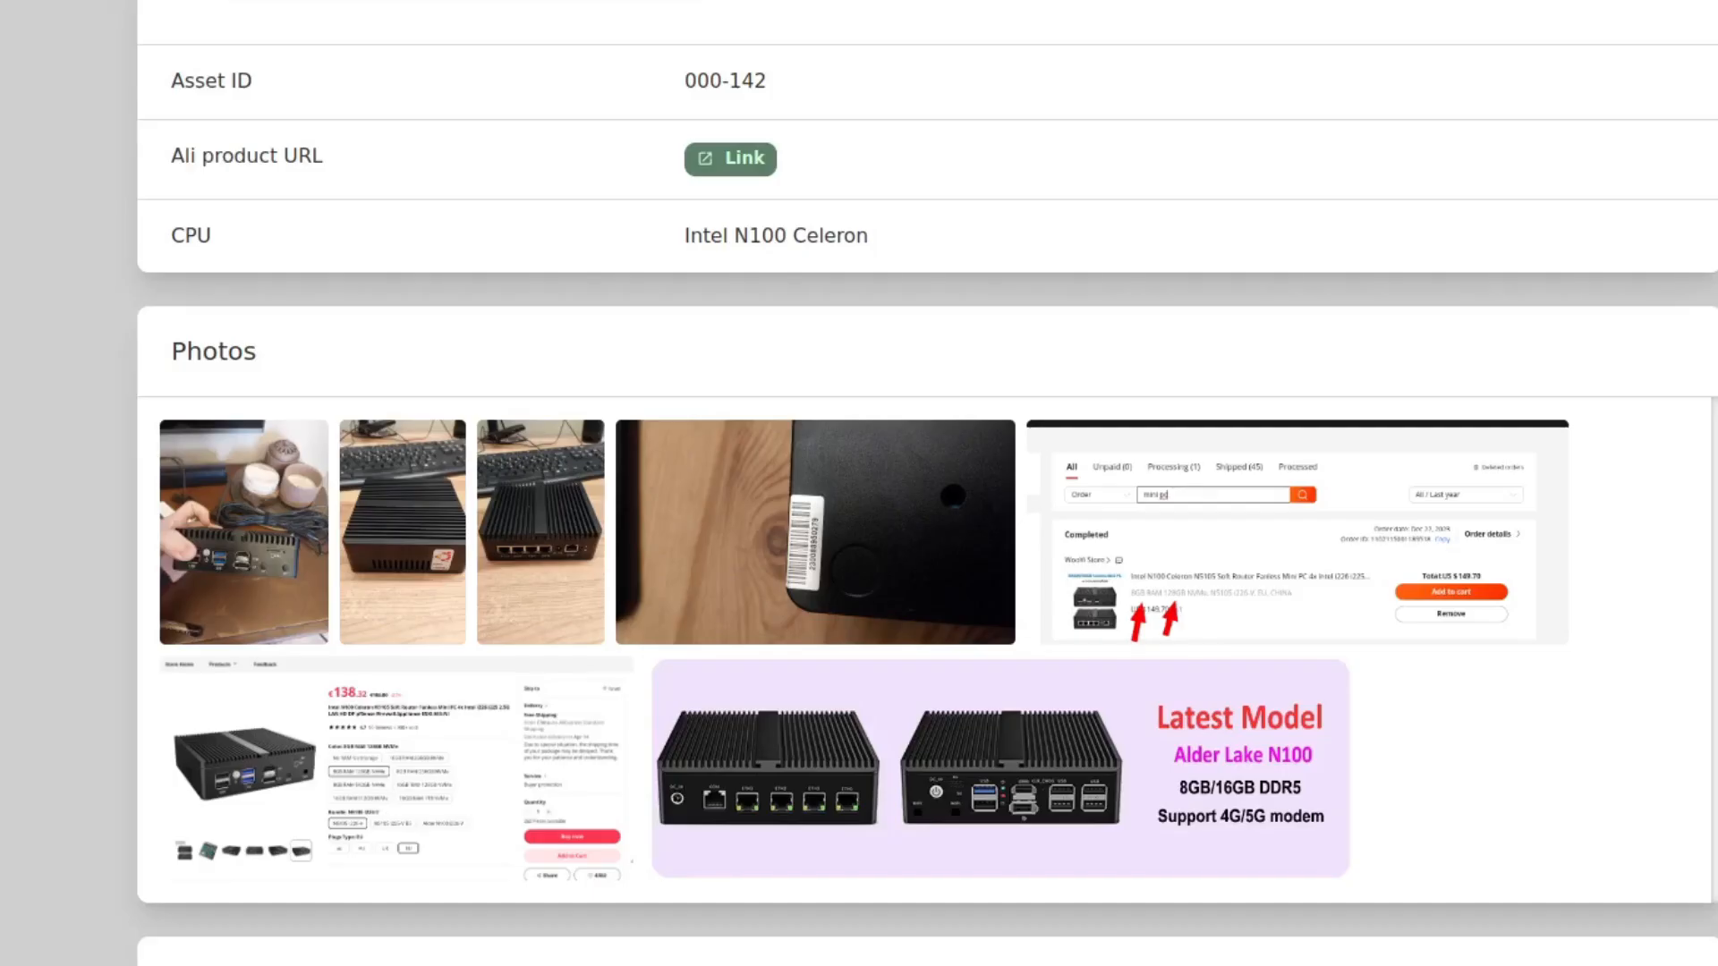
{"action": "scroll", "coordinate": [859, 483], "scroll_direction": "up", "scroll_amount": 15}
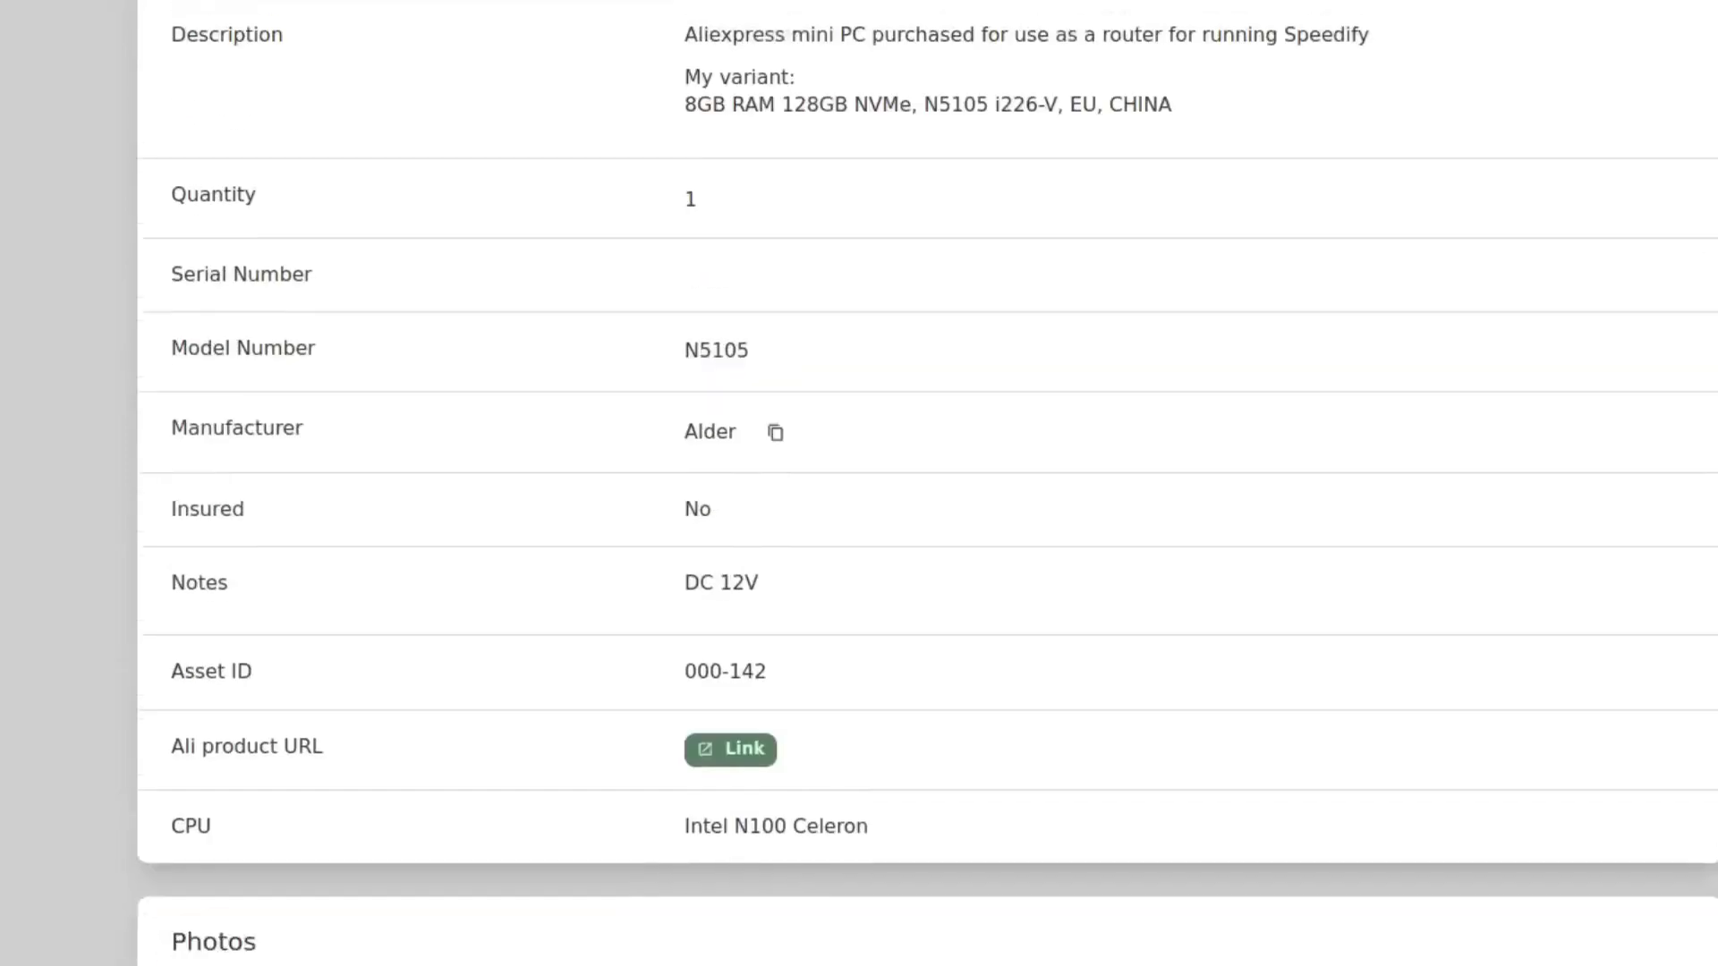